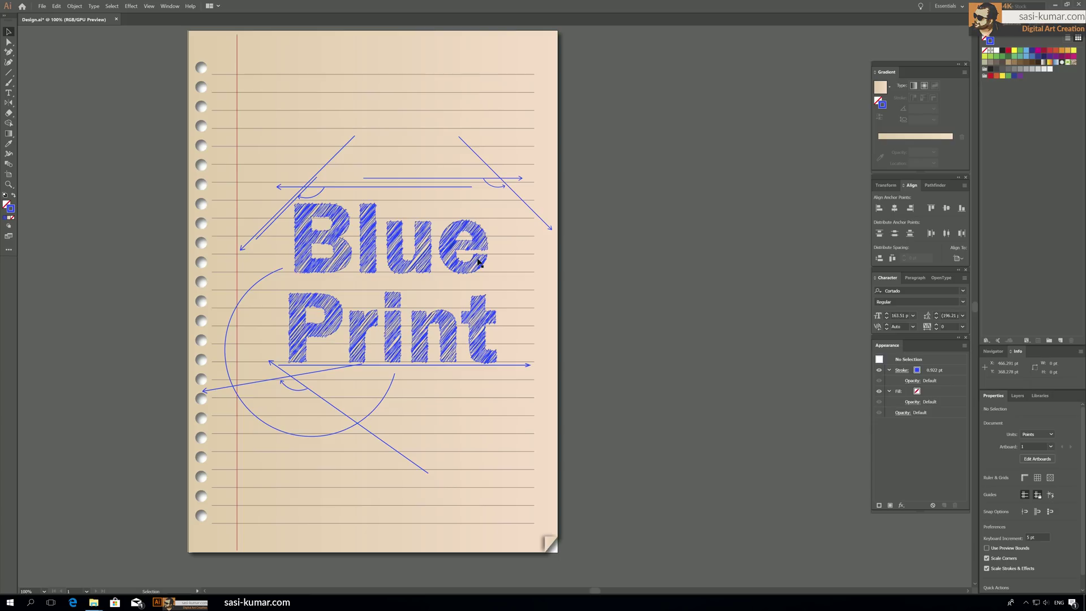
Replace the word "Blue" in the scribbled pencil lettering with "red", keeping its text style.
double_click(368, 251)
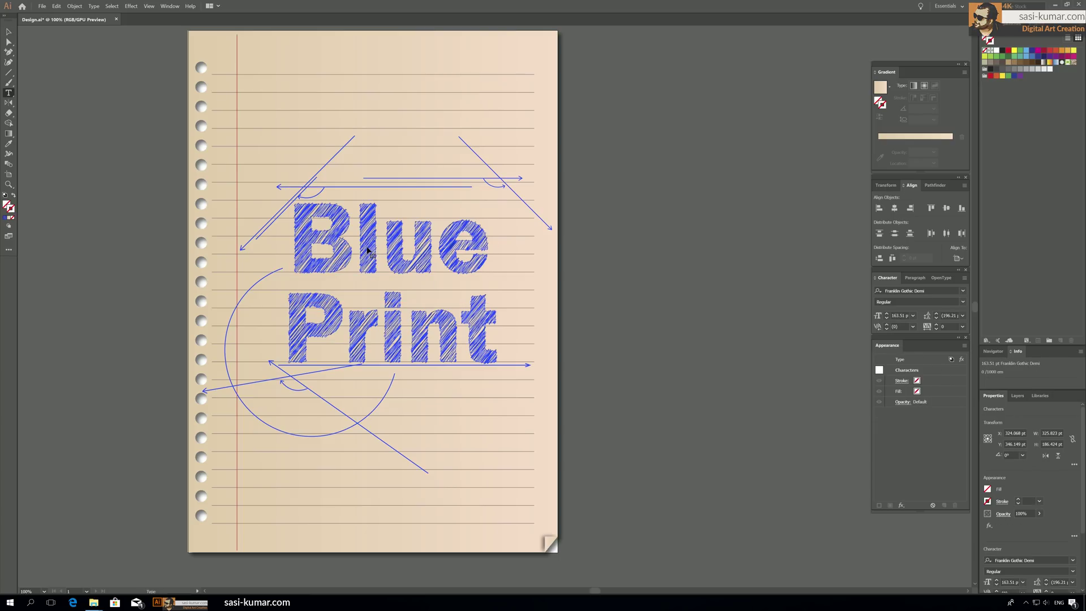
drag(480, 247, 288, 249)
text(r)
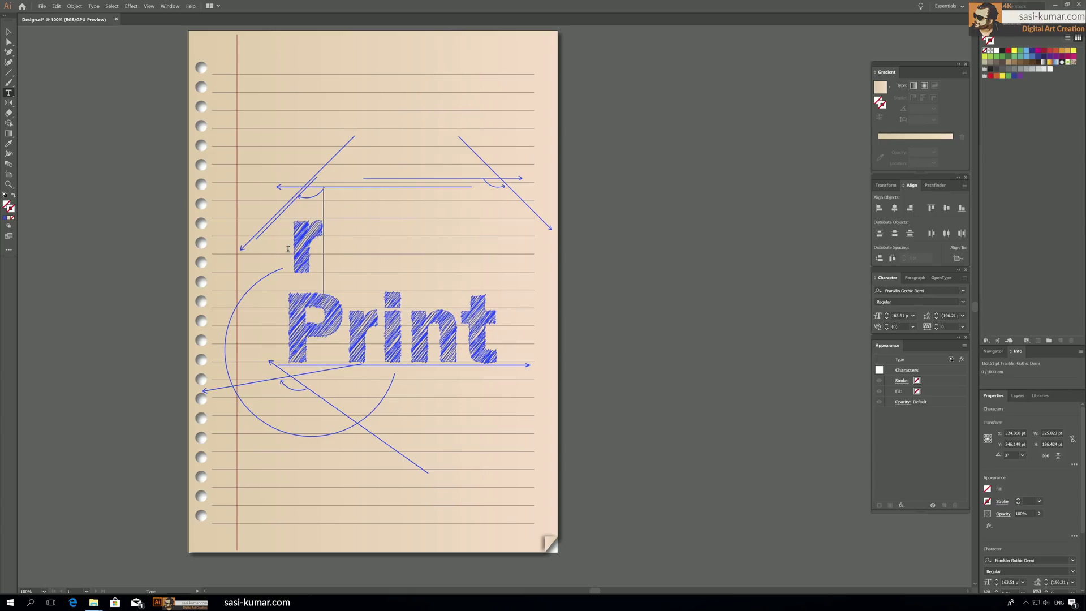
text(ed)
key(Escape)
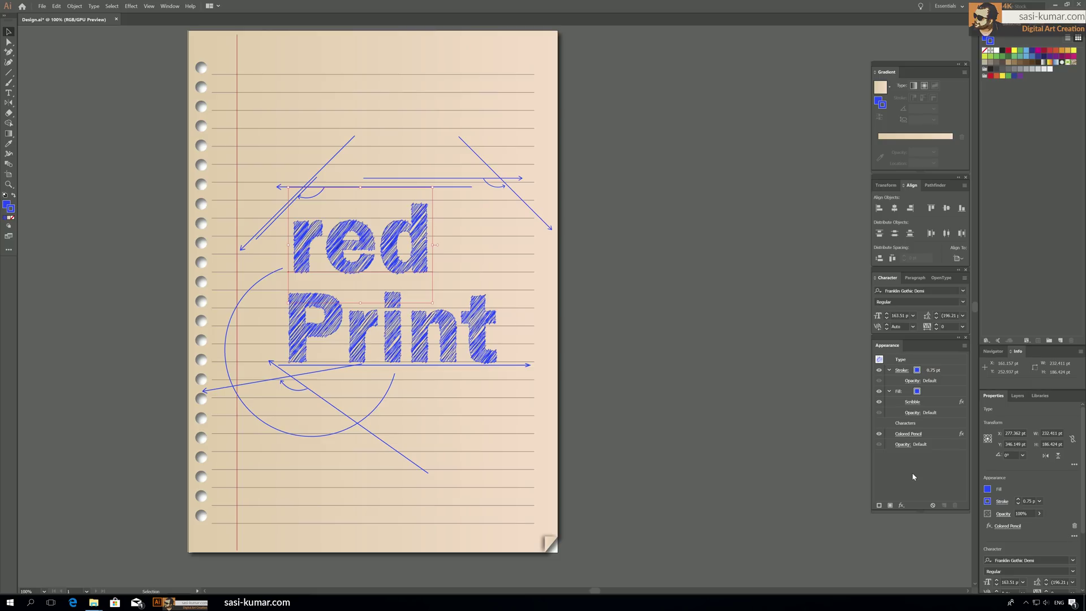
click(695, 374)
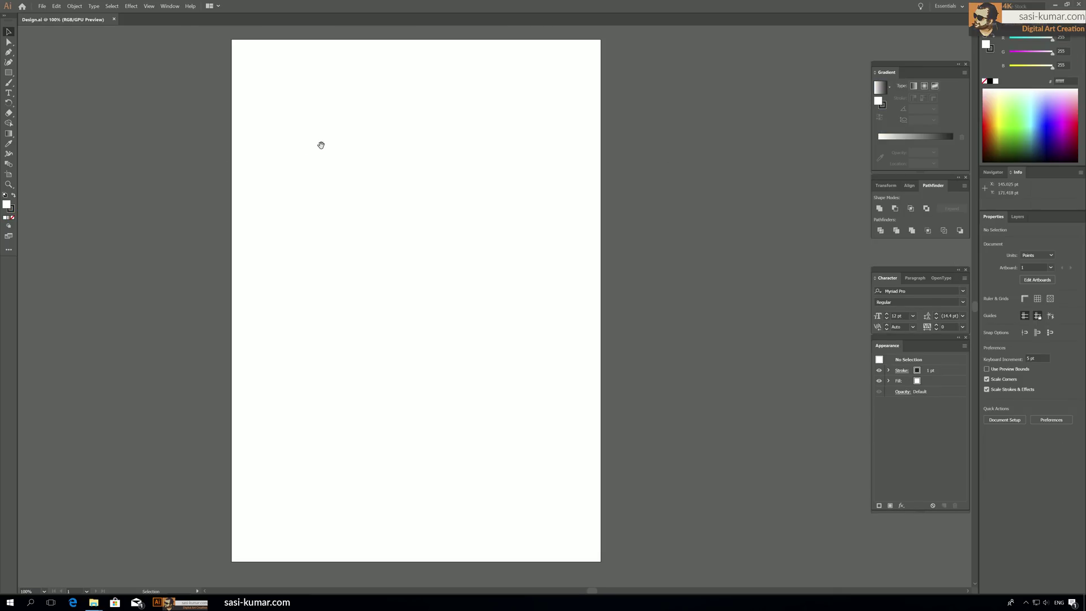
Draw a rectangle about 596 × 840 pt covering the whole blank artboard.
drag(322, 143, 333, 145)
key(m)
mouse_move(242, 38)
mouse_down()
mouse_move(588, 553)
mouse_move(606, 557)
mouse_up()
Reset the rectangle to the default colours and fill it with the white-to-black linear gradient.
click(12, 211)
click(12, 217)
key(d)
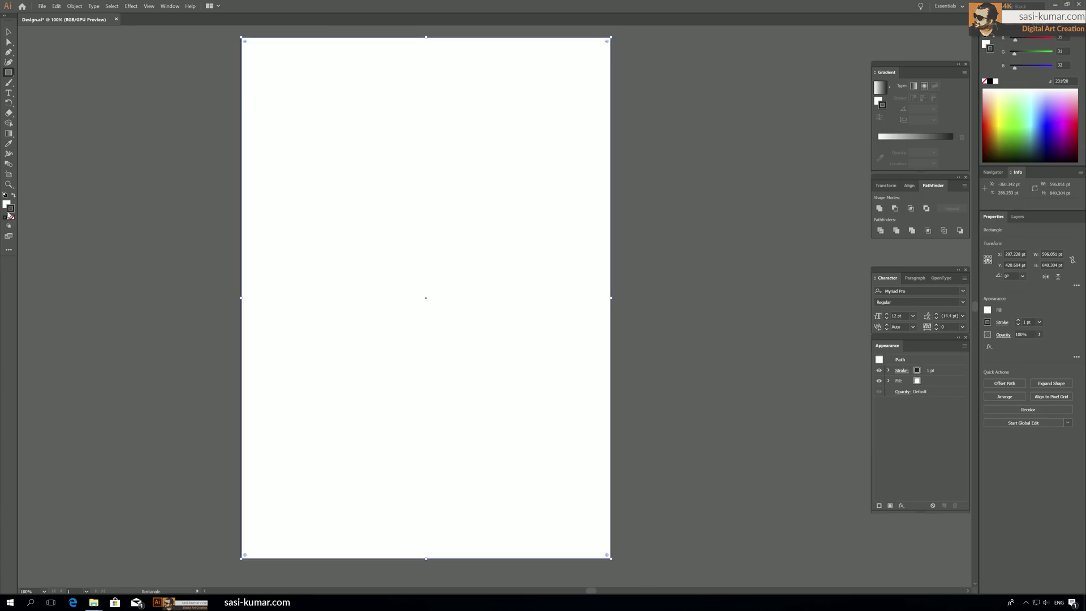
click(9, 218)
key(v)
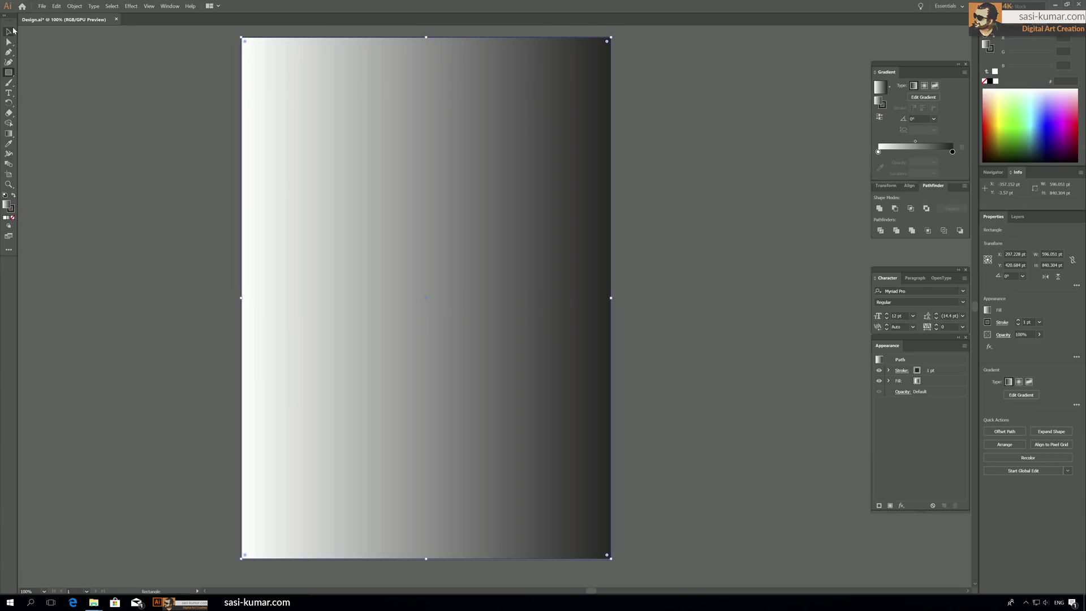
click(733, 191)
click(576, 171)
key(ctrl+minus)
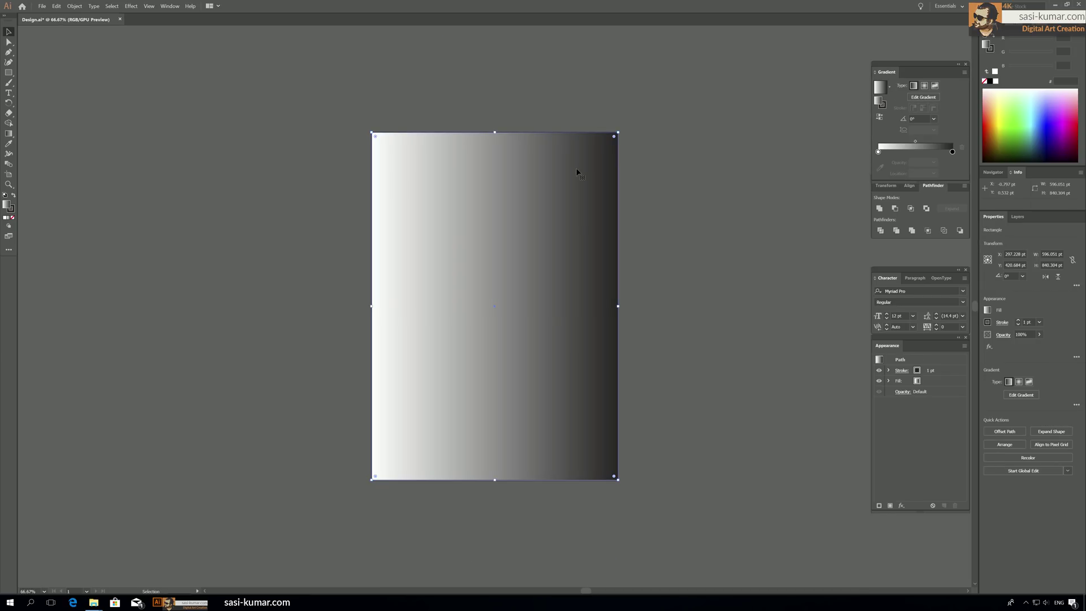
Switch the gradient stops to RGB and recolour the gradient from pale yellow to pale pink.
double_click(878, 152)
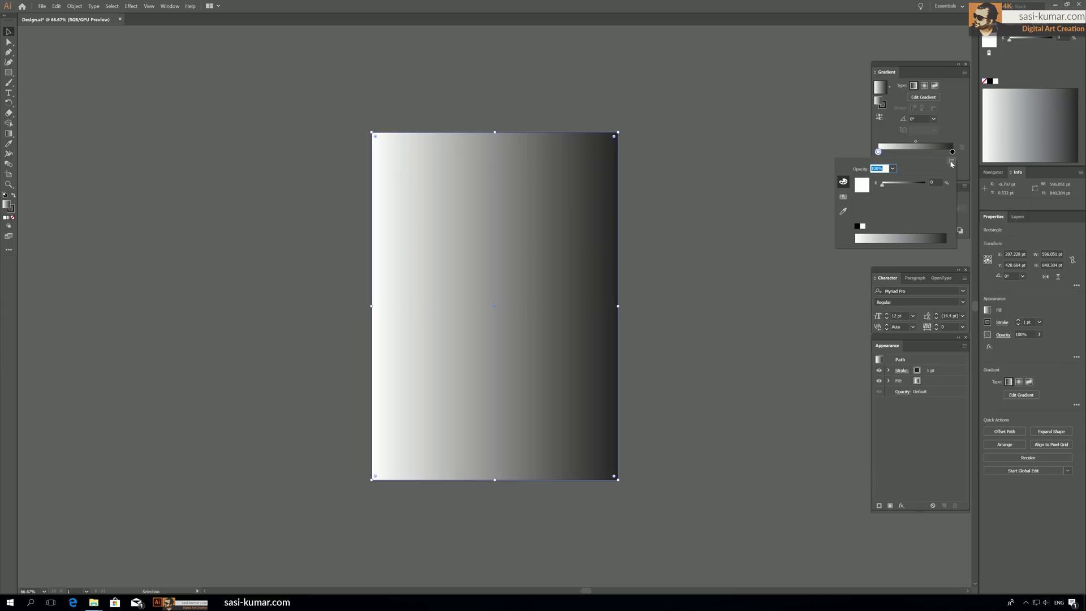
click(951, 161)
click(972, 173)
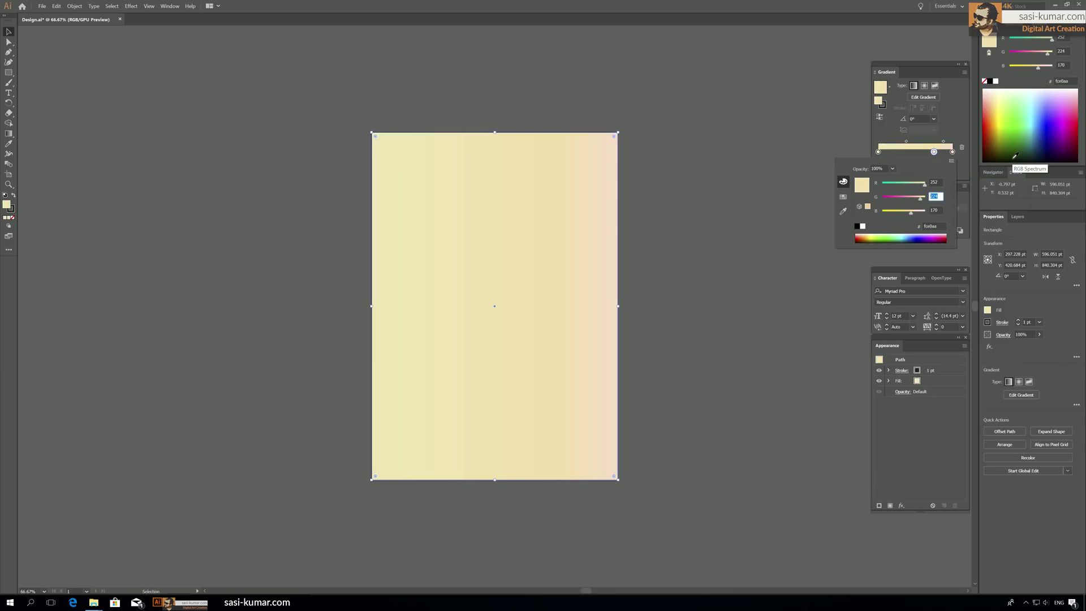
Set the middle gradient stop to RGB 232, 204, 170 and make it the starting stop at 0%.
text(2)
click(934, 182)
text(3)
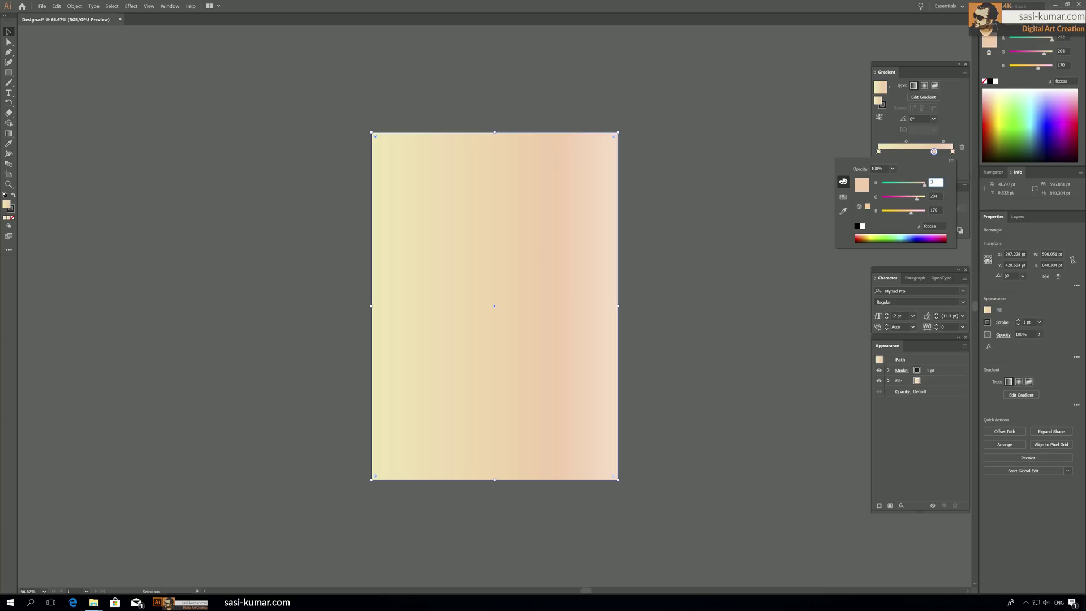
text(232)
key(Return)
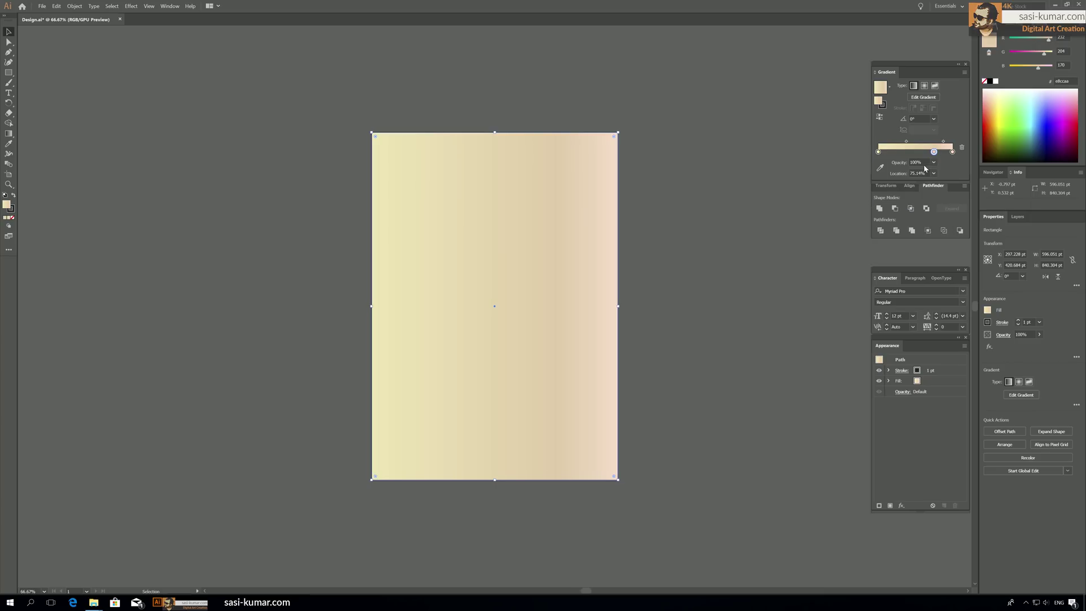
drag(934, 153, 862, 154)
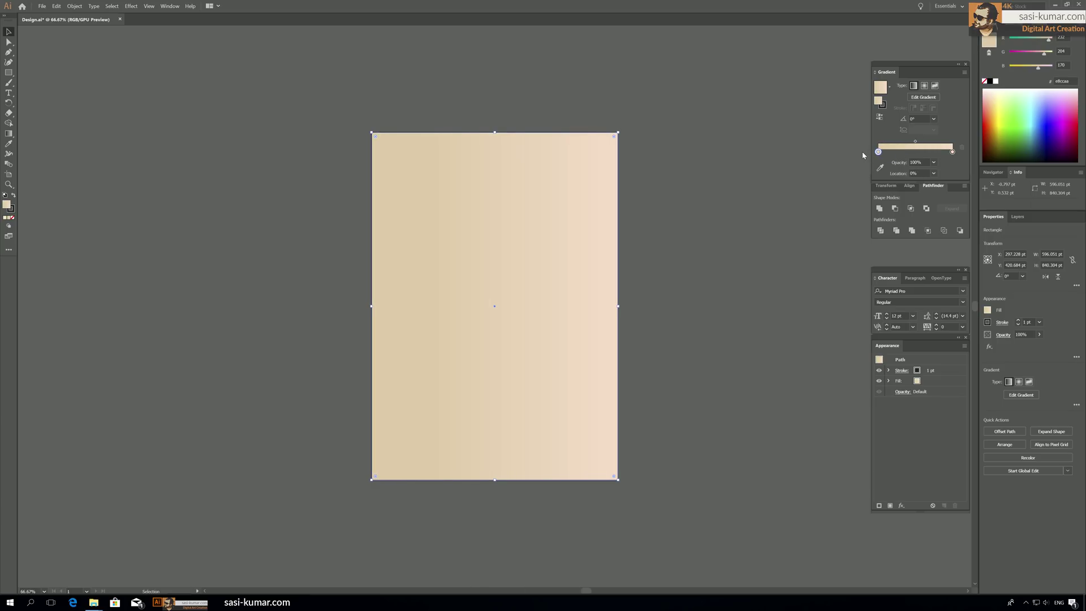
Remove the page rectangle's stroke and lock the rectangle.
scroll(250, 137, down, 1)
scroll(249, 138, right, 1)
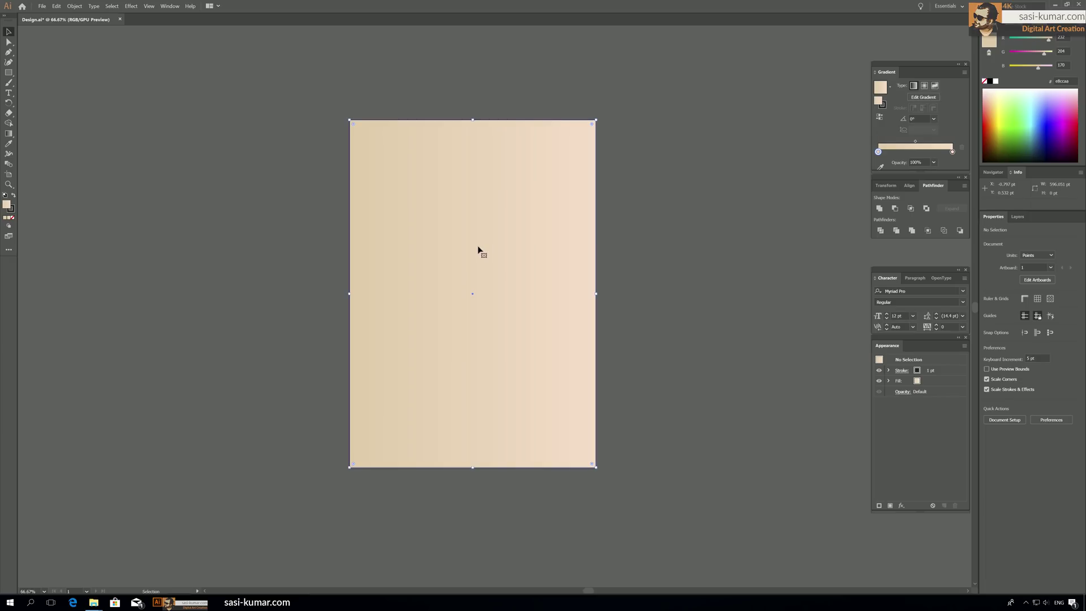
click(11, 208)
click(12, 217)
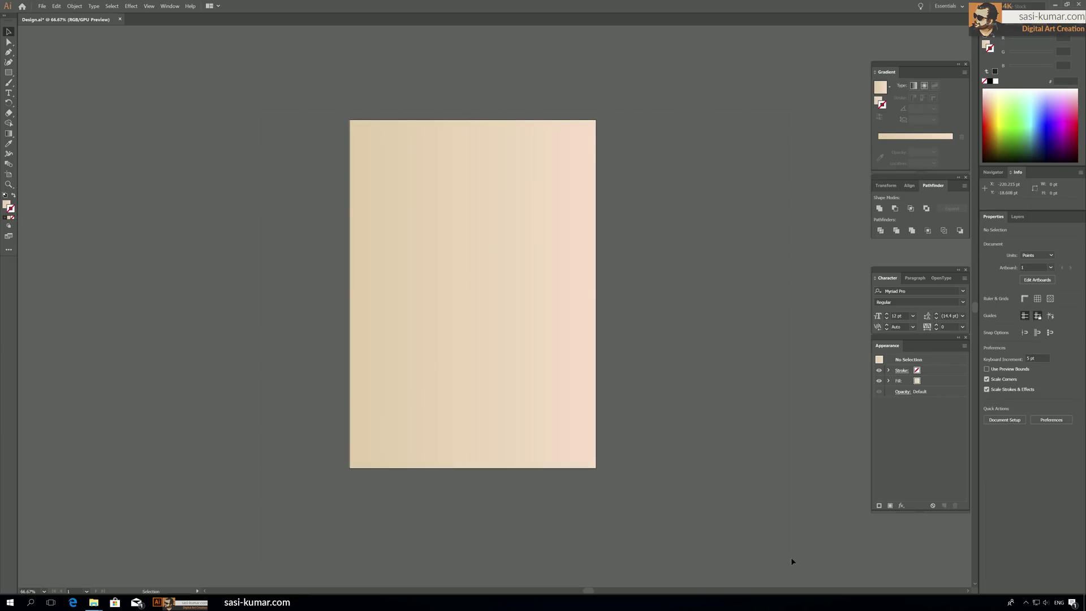
click(754, 524)
drag(711, 263, 626, 256)
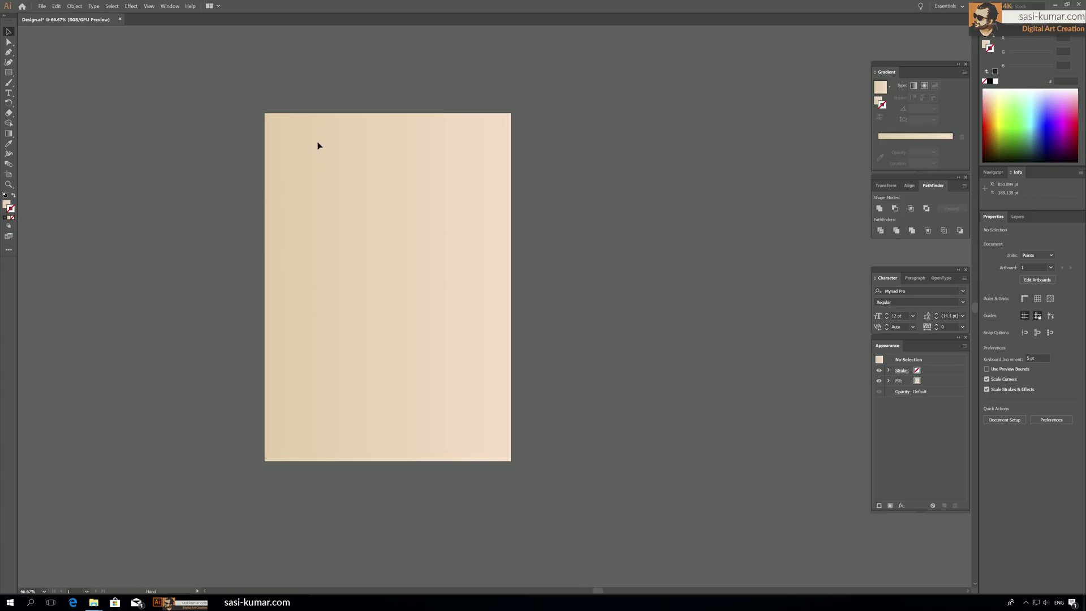
click(75, 7)
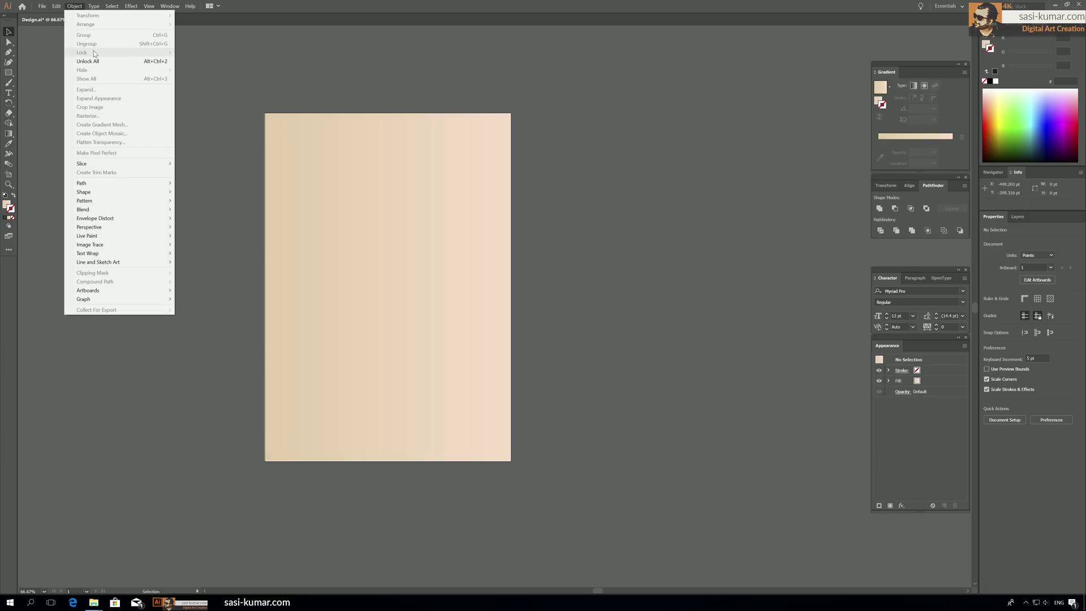
click(281, 74)
Draw a straight horizontal line about 519 pt long across the page near its upper edge.
click(9, 74)
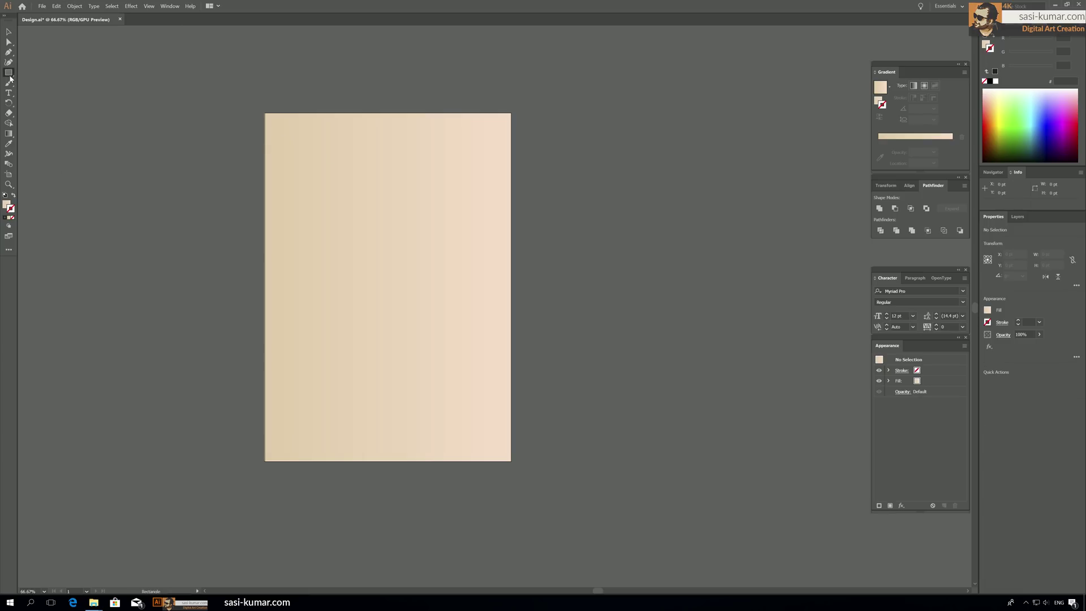
click(54, 113)
drag(280, 134, 501, 138)
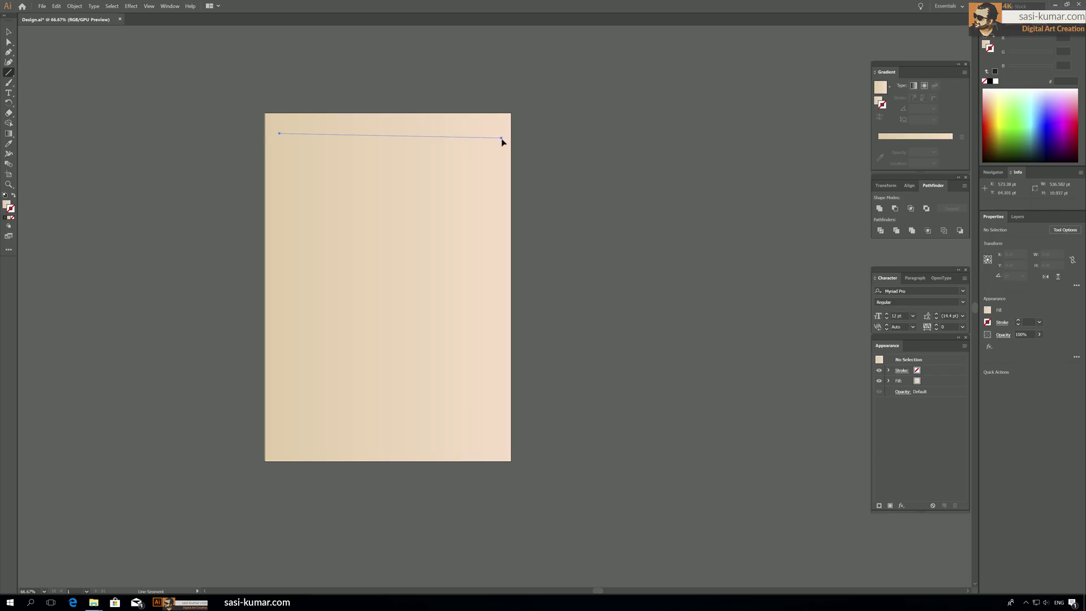
key(ctrl+z)
drag(279, 132, 493, 132)
Set the horizontal line's stroke colour to dark grey, hex 303030.
double_click(11, 209)
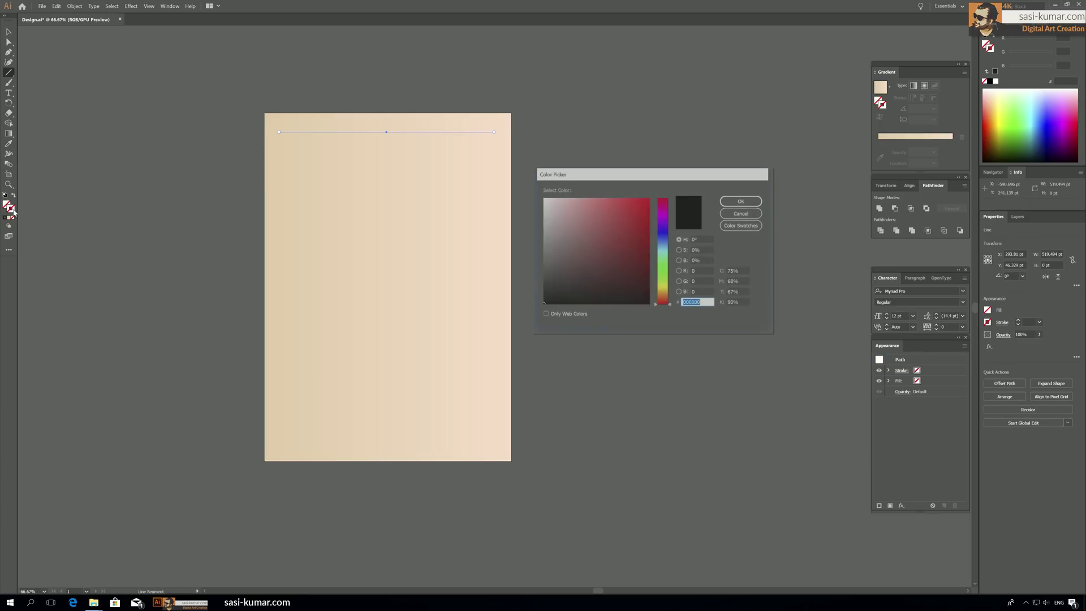
click(563, 276)
click(662, 252)
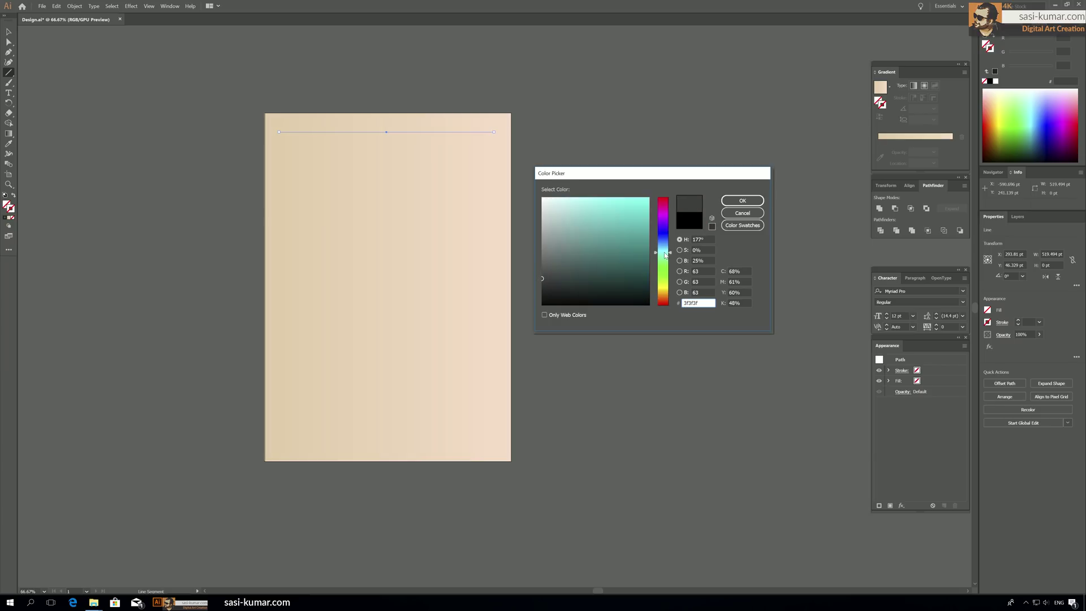
mouse_move(563, 276)
mouse_down()
mouse_move(541, 268)
mouse_move(541, 284)
mouse_up()
click(743, 201)
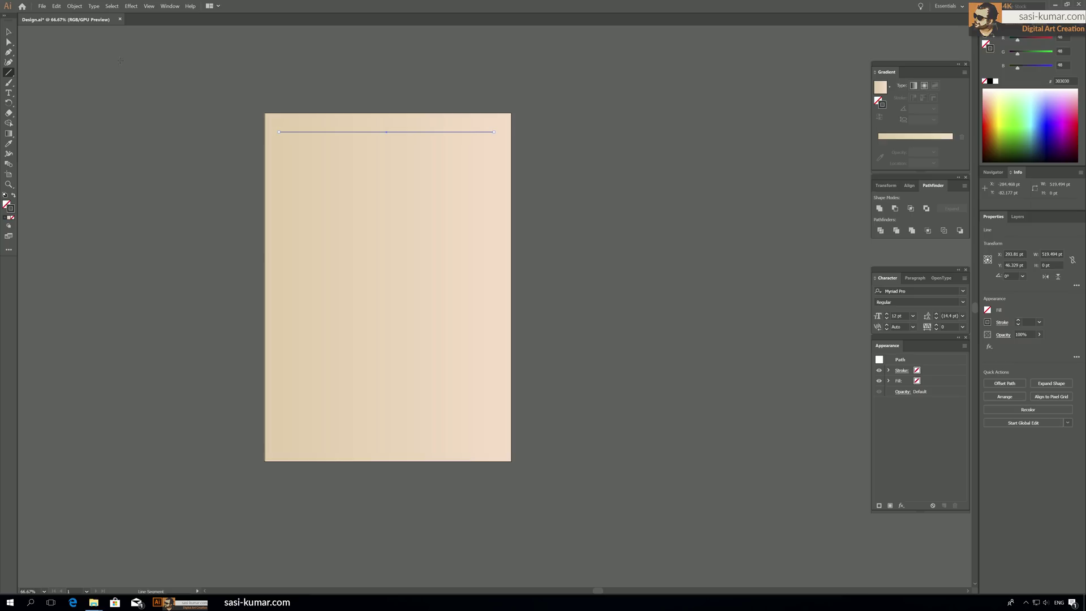
click(9, 32)
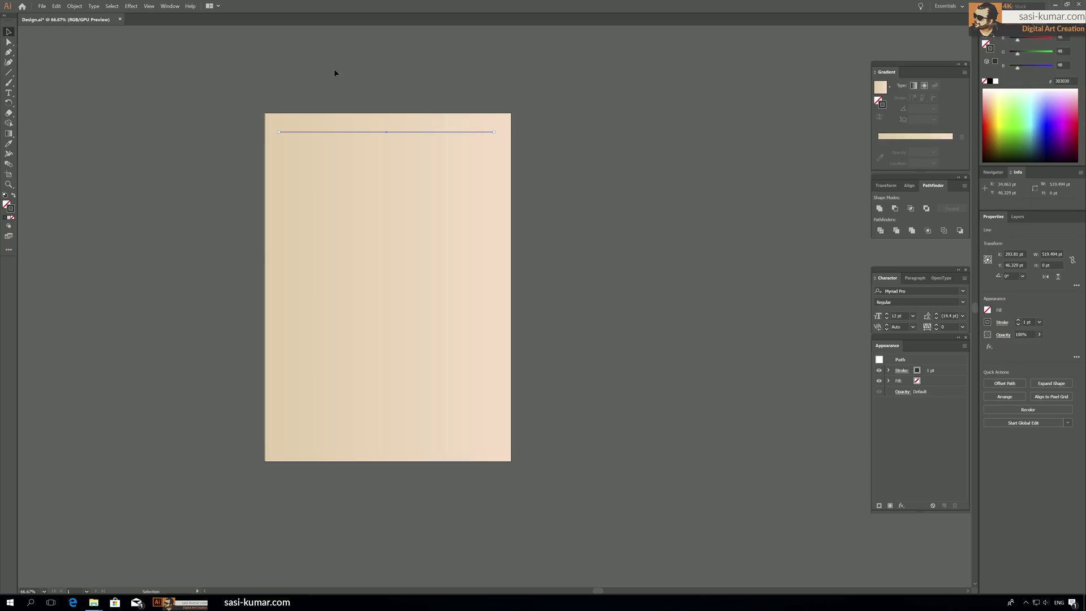
Change the line's stroke colour to mid grey 7F7F7F and its weight to 0.25 pt.
double_click(11, 213)
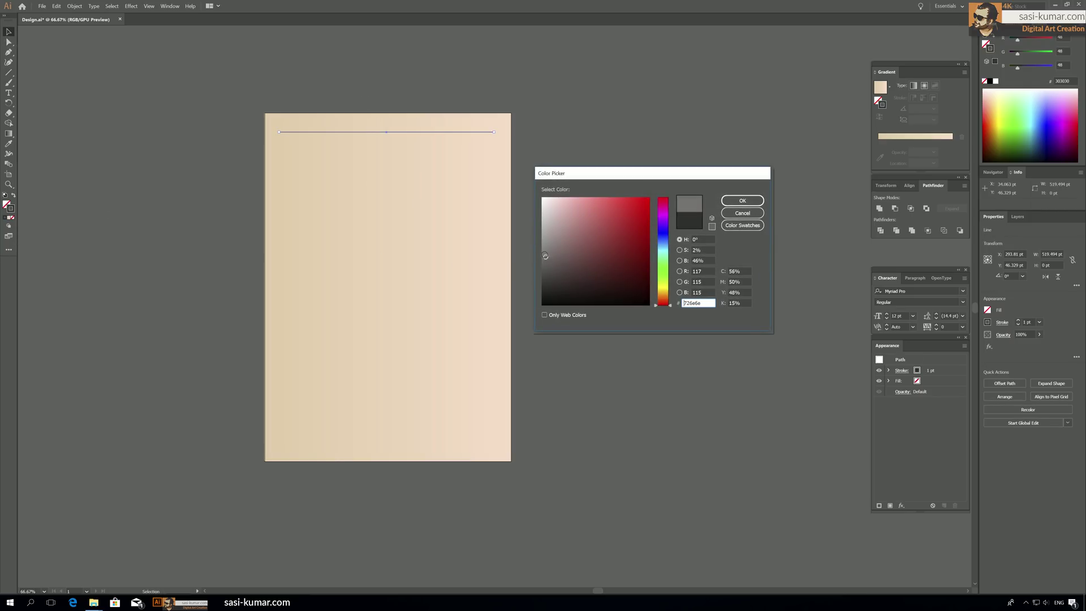
click(742, 201)
click(605, 164)
key(ctrl+a)
click(1027, 321)
text(0.25)
key(Return)
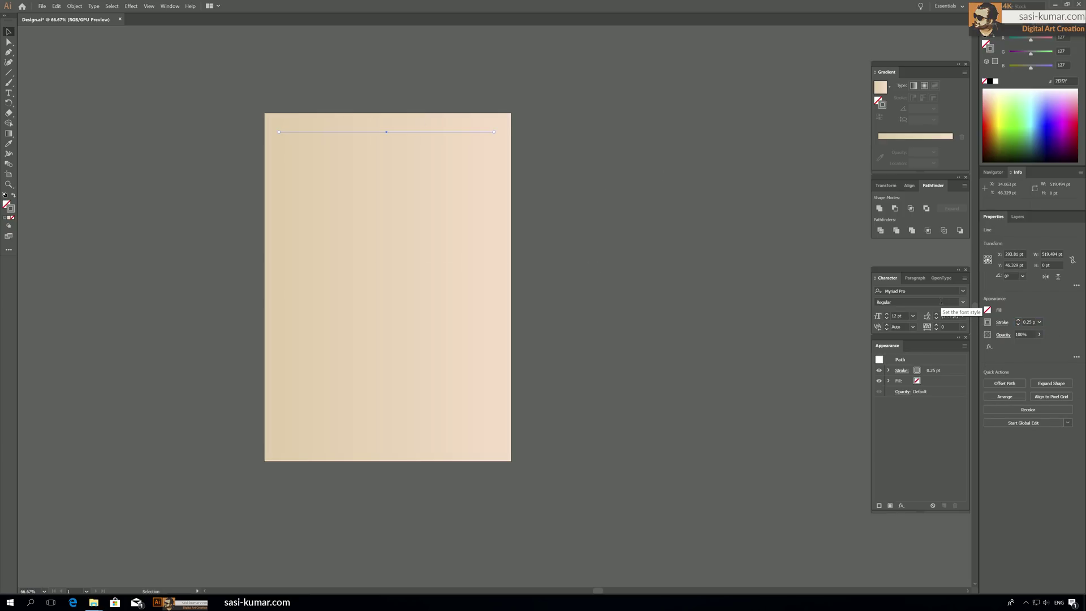
Set the horizontal line's stroke weight to 0.45 pt.
click(477, 220)
click(429, 131)
click(1028, 321)
text(0)
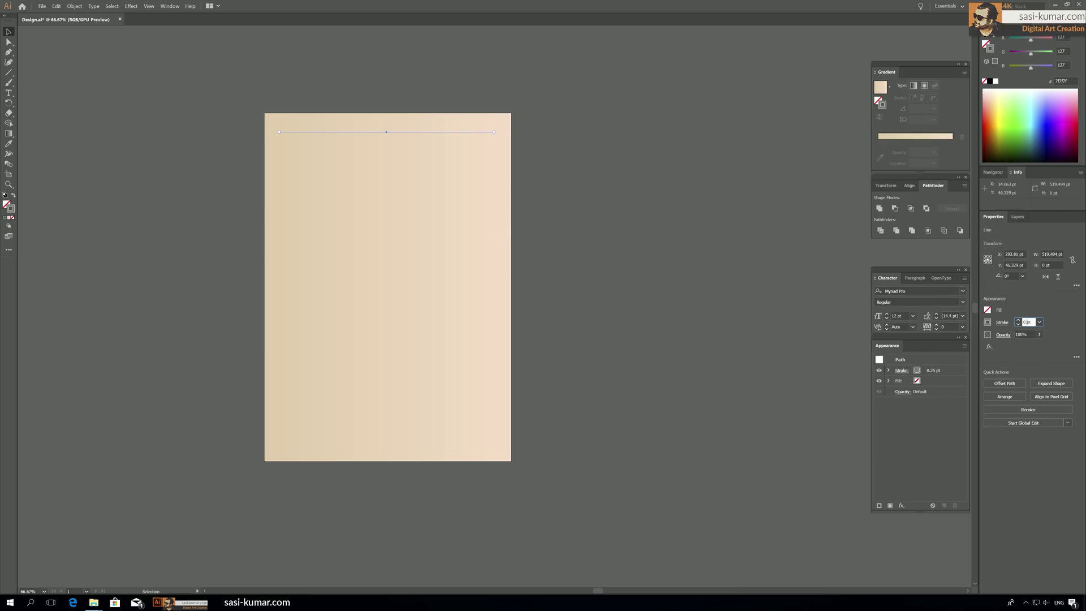
text(.45)
key(Return)
Duplicate the horizontal line about 723 pt further down, near the page's lower edge.
click(543, 325)
click(408, 132)
drag(408, 134, 411, 434)
Select both lines and centre them horizontally relative to the artboard.
drag(540, 450, 348, 60)
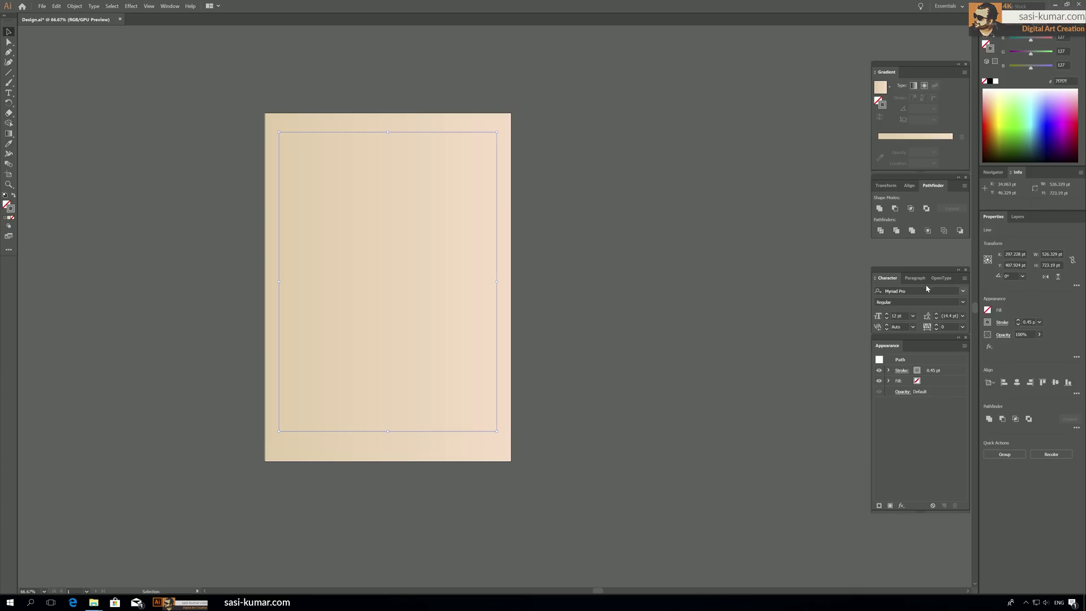
click(910, 186)
click(964, 260)
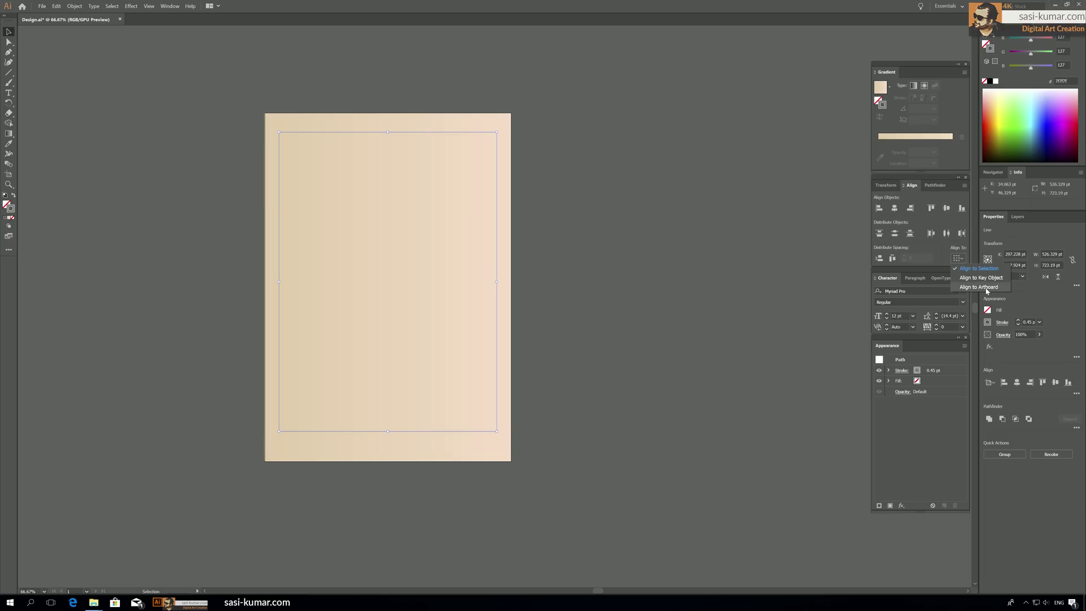
click(978, 289)
click(894, 209)
click(612, 180)
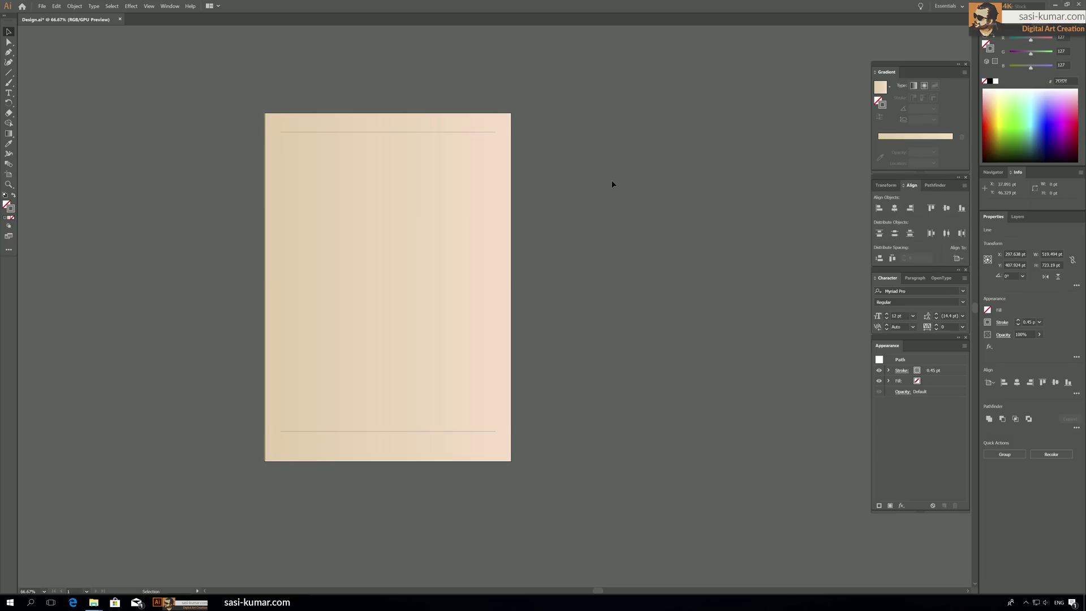
Blend the upper line with the lower line using the Blend tool.
click(8, 165)
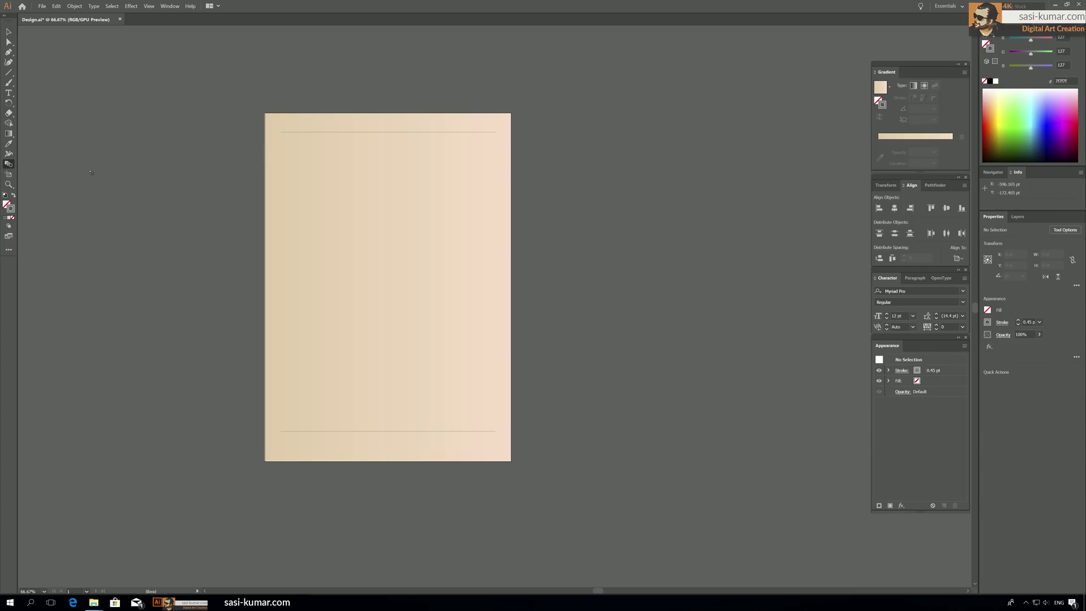
click(282, 133)
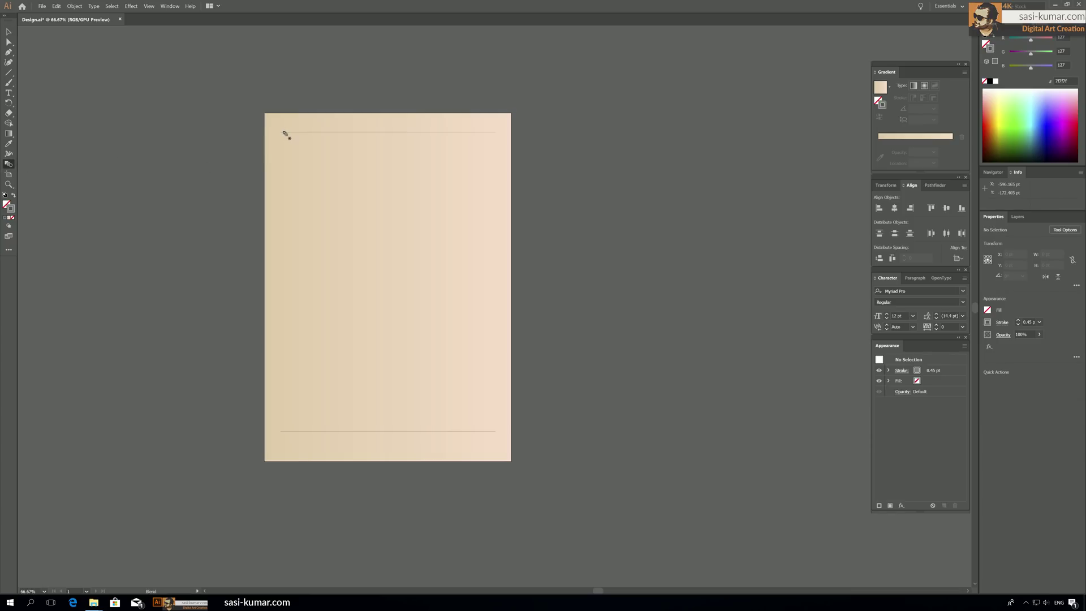
click(295, 431)
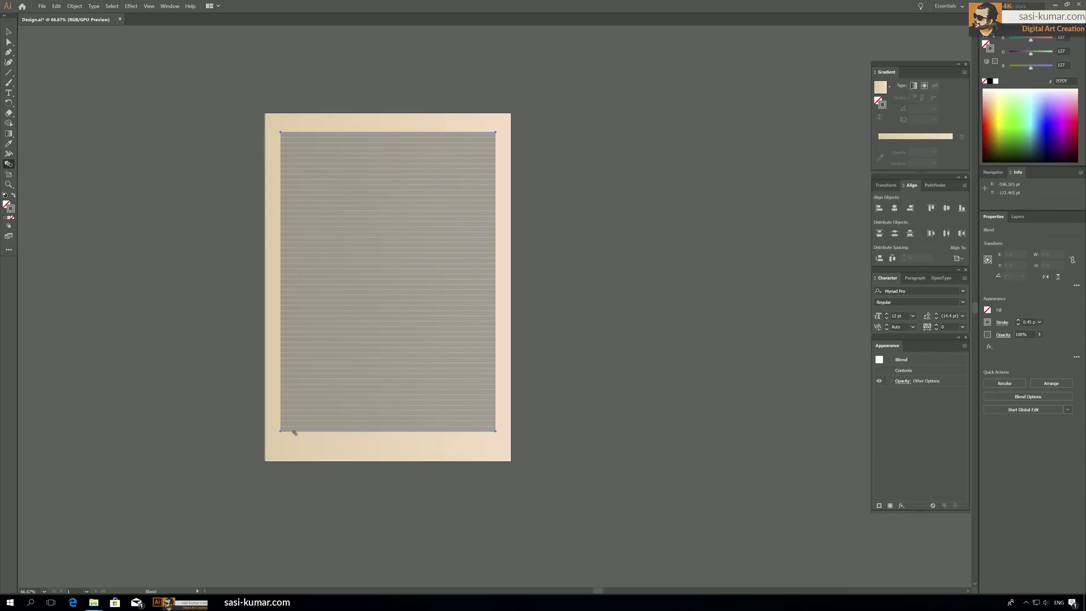
Set the line blend's spacing to 24 specified steps and deselect it.
double_click(9, 164)
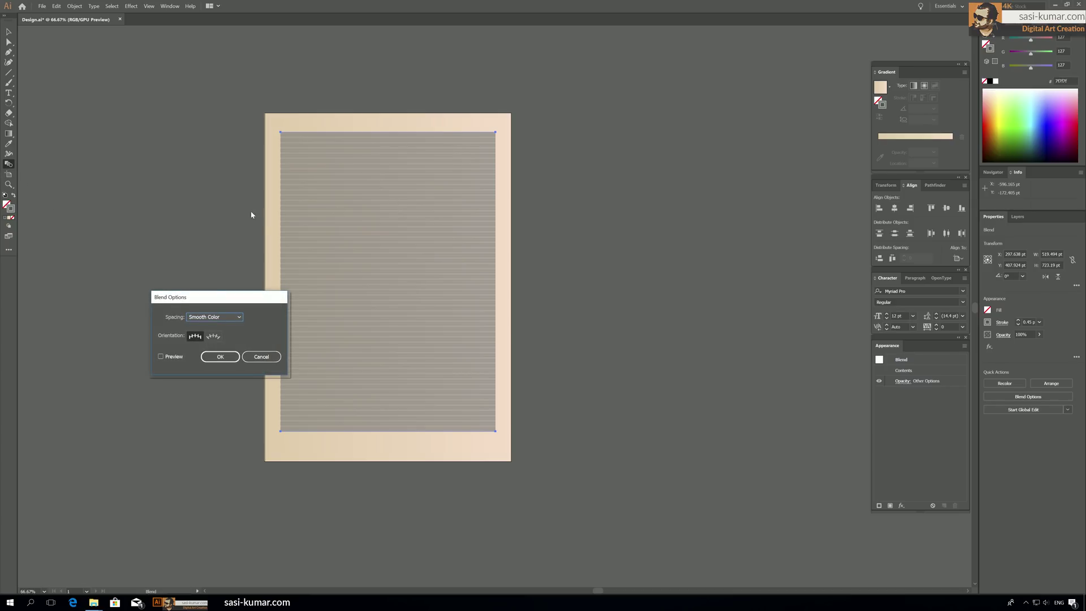
click(219, 317)
click(219, 335)
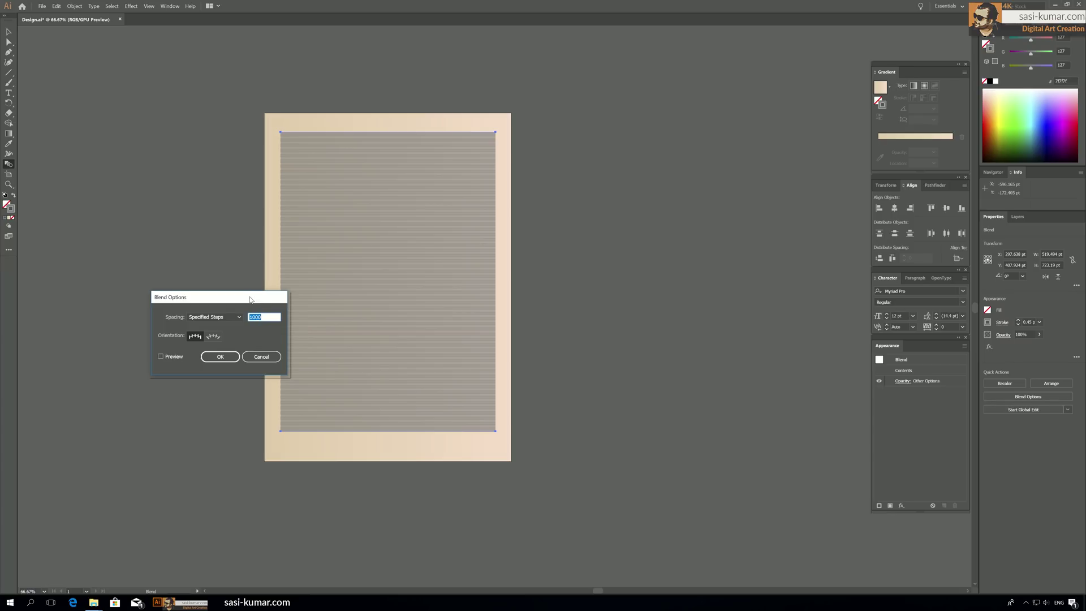
text(24)
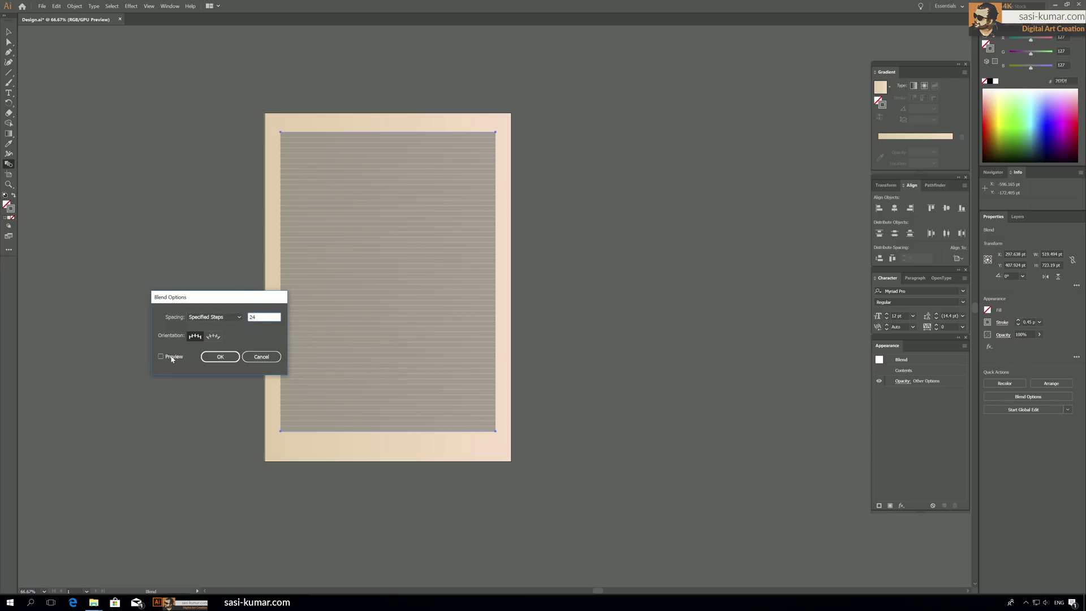
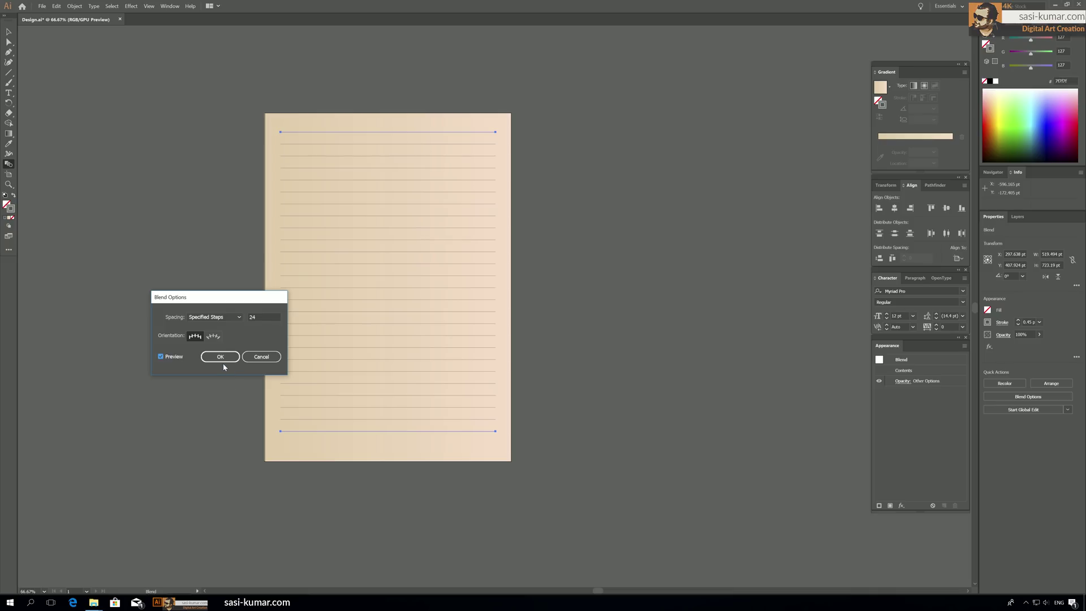
click(9, 31)
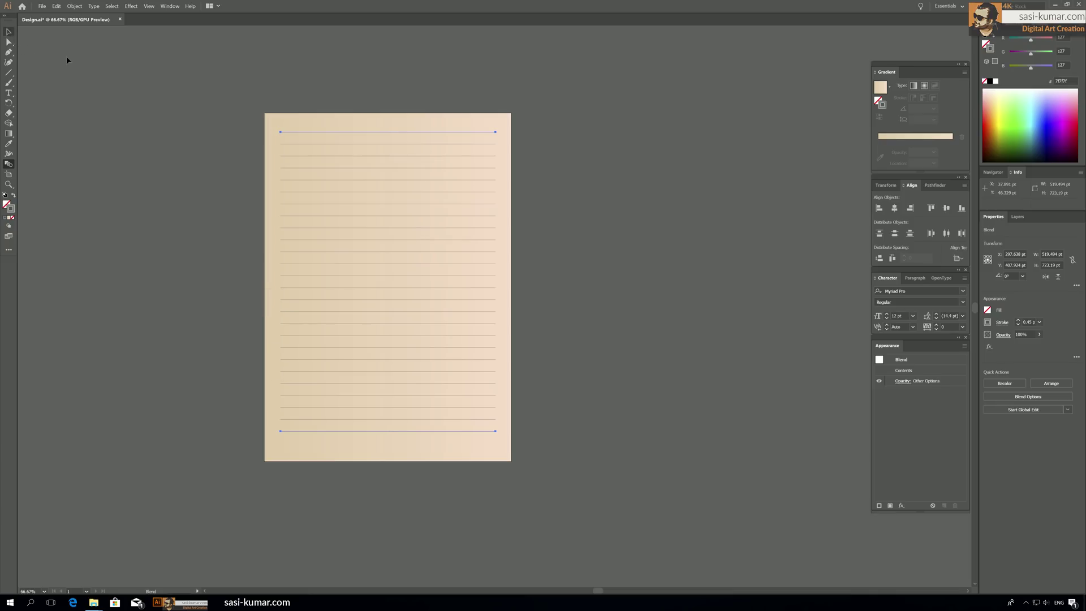
click(346, 80)
Move the blended ruled lines slightly further down the page.
scroll(419, 85, left, 2)
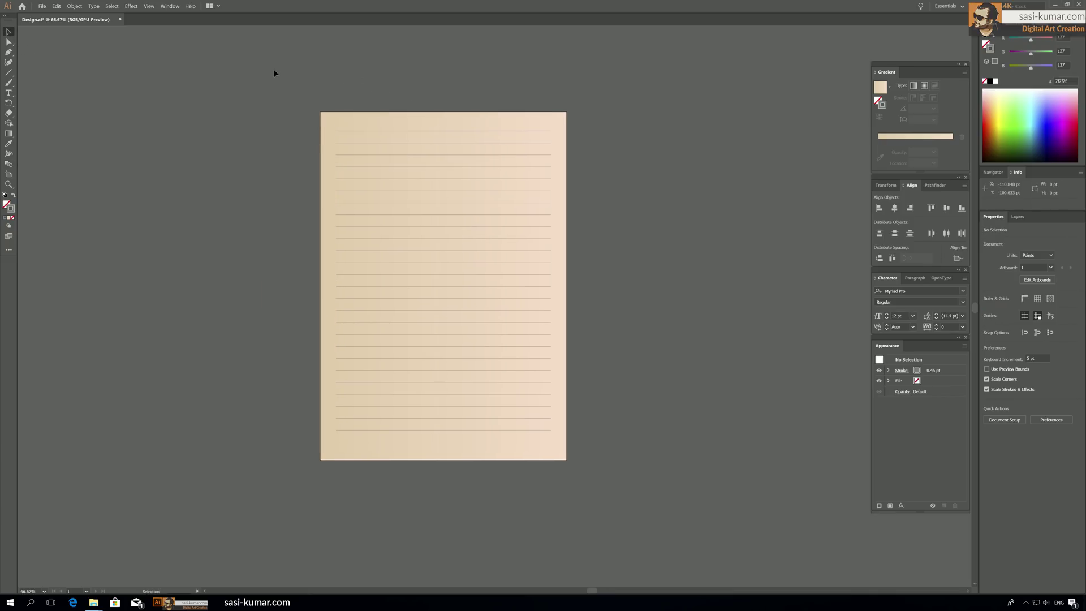
key(ctrl+a)
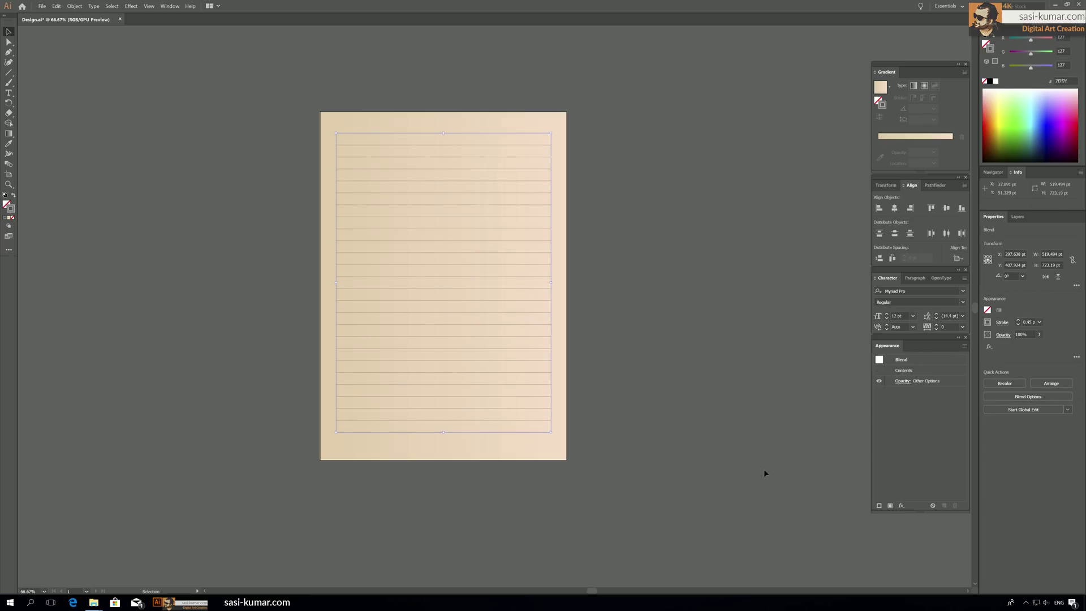
click(743, 447)
Draw a vertical margin line about 846 pt long near the page's left edge, spanning the full page height.
click(9, 73)
drag(352, 113, 348, 508)
drag(352, 462, 352, 462)
Set the vertical margin line's stroke colour to ea3434 and deselect it.
double_click(12, 209)
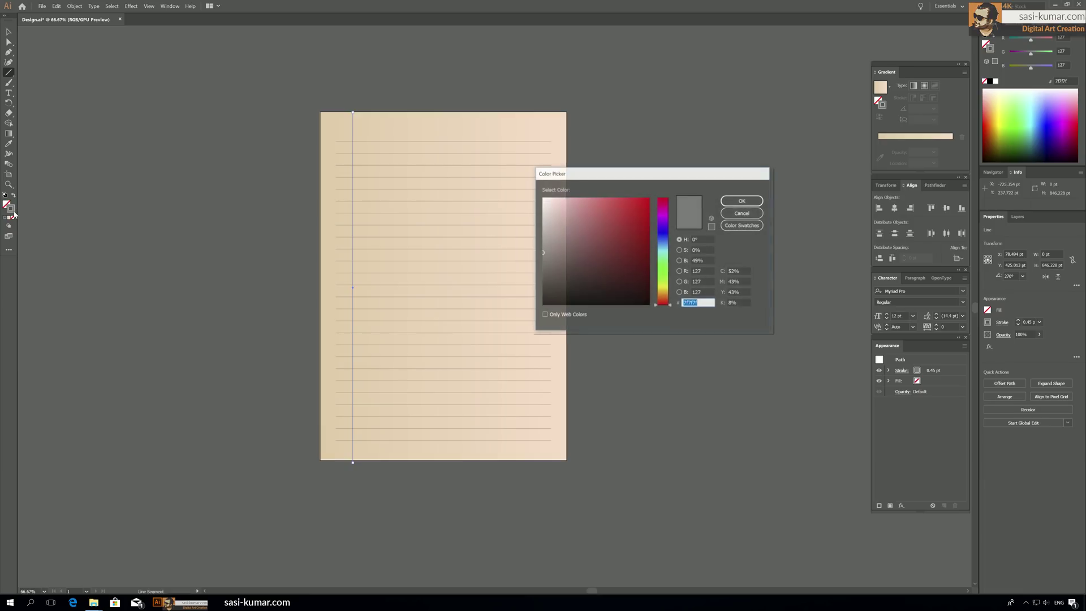
text(f74d4d)
text(ea3434)
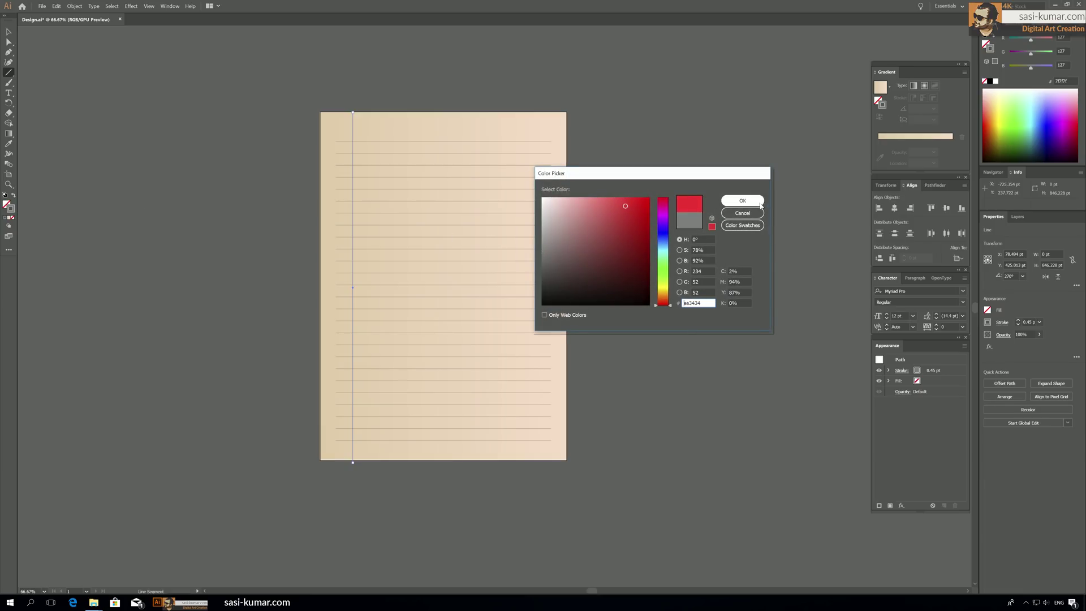
click(760, 205)
key(v)
click(176, 69)
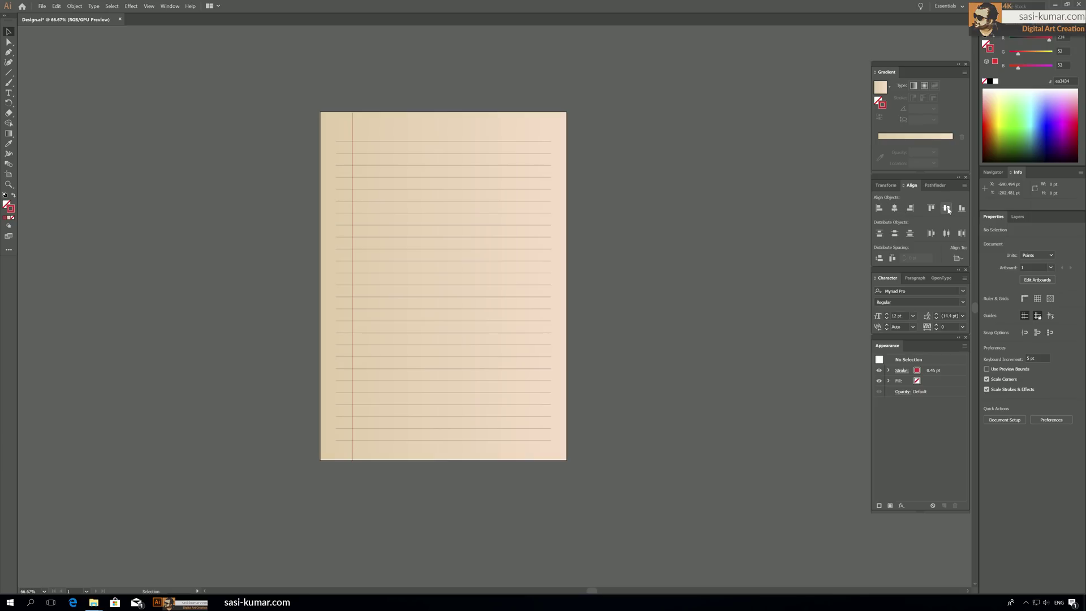
Shorten the red margin line slightly by nudging its lower end point up and its upper end point down.
key(a)
click(346, 463)
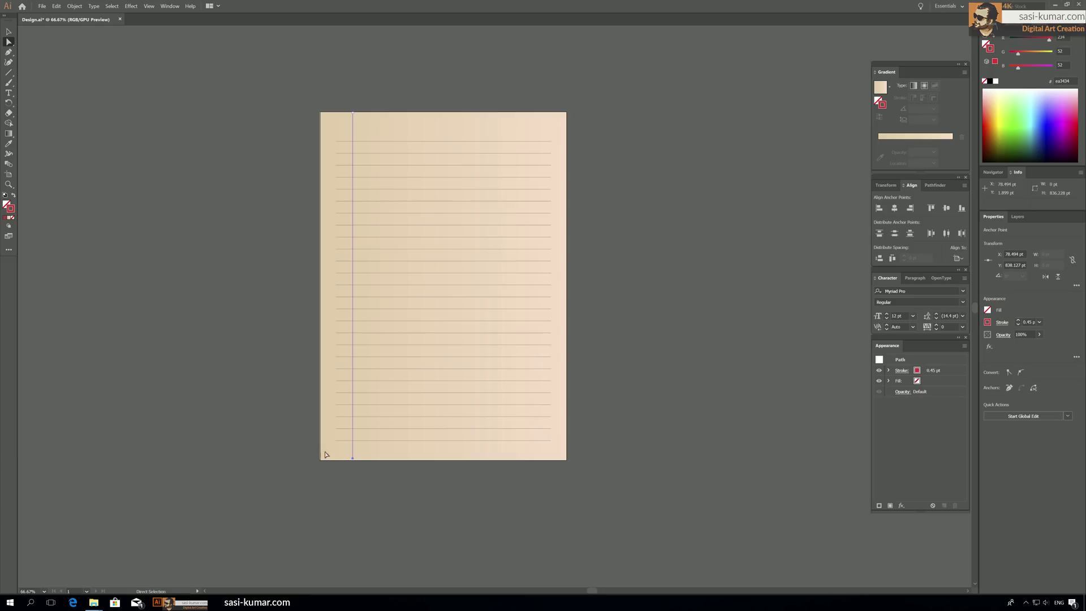
drag(313, 98, 369, 124)
key(Down)
key(Down)
key(Down)
key(Down)
key(Down)
click(379, 100)
drag(379, 100, 393, 95)
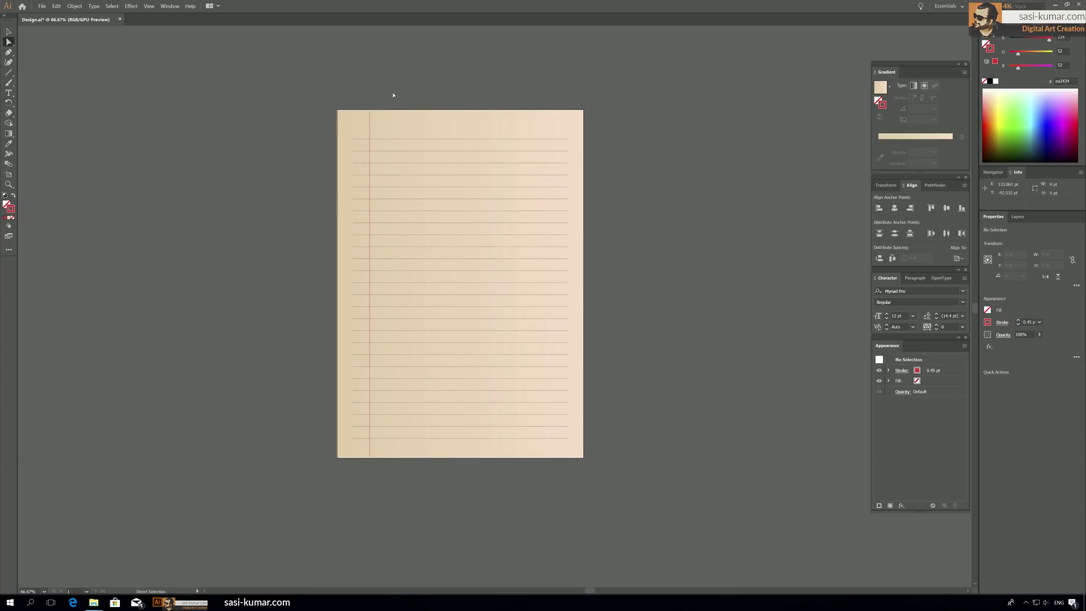
Draw a circle about 19 pt in diameter between the page's left edge and the margin line, near the upper corner.
click(9, 175)
click(8, 32)
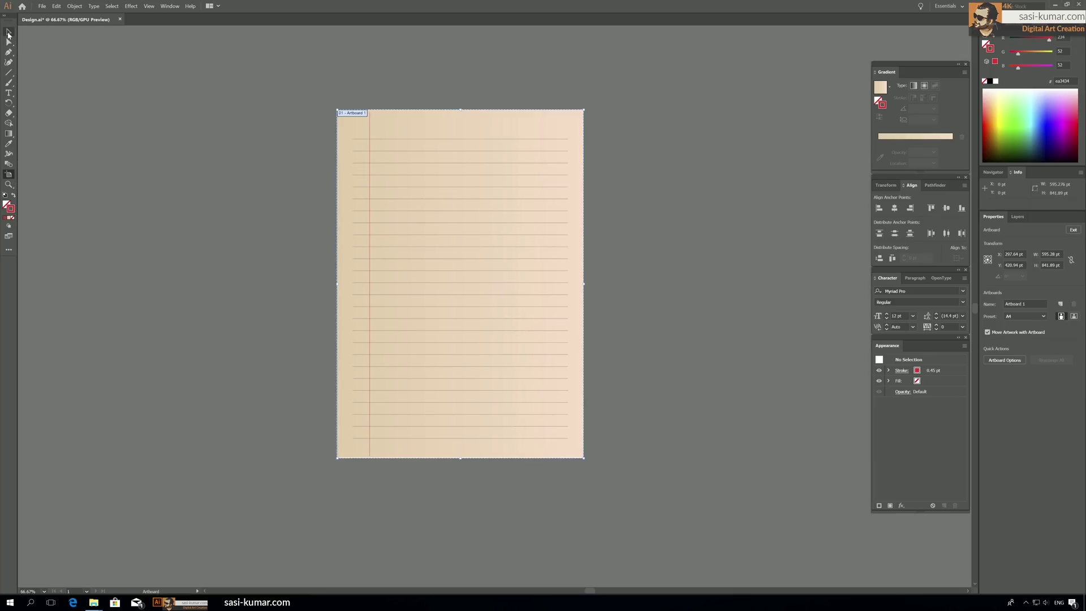
click(9, 73)
click(49, 83)
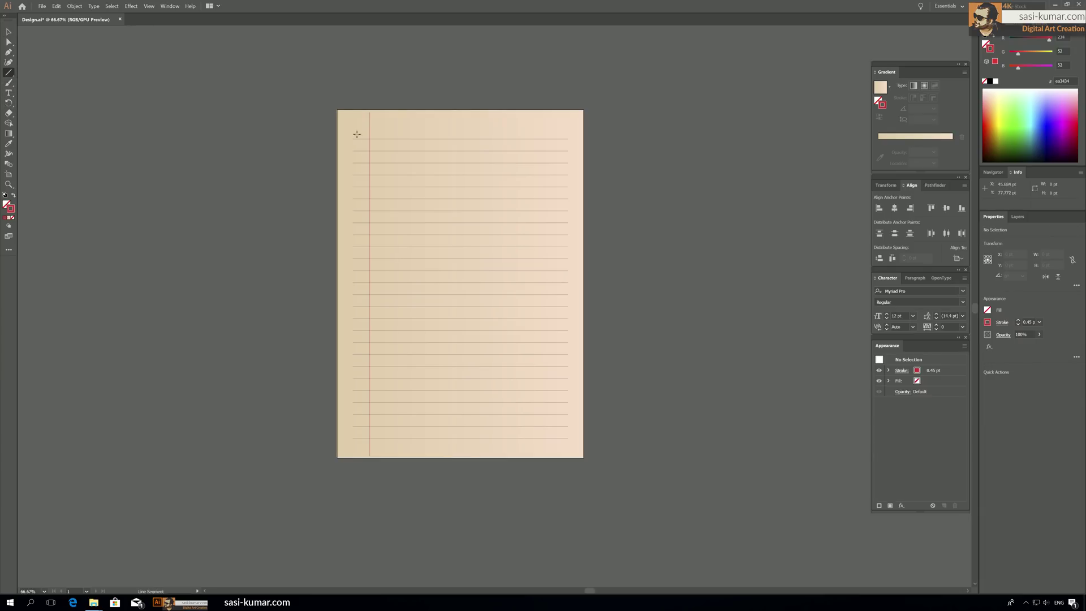
drag(341, 128, 350, 136)
Swap the circle's fill and stroke colours, and duplicate it about 722 pt further down, near the page's lower edge.
key(v)
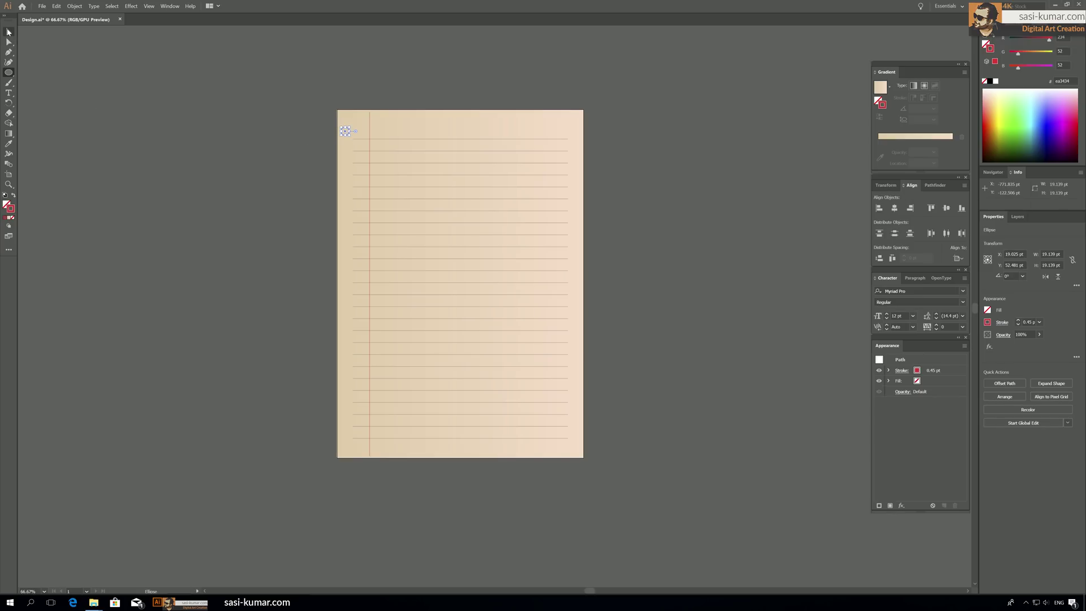
click(13, 195)
drag(346, 131, 347, 134)
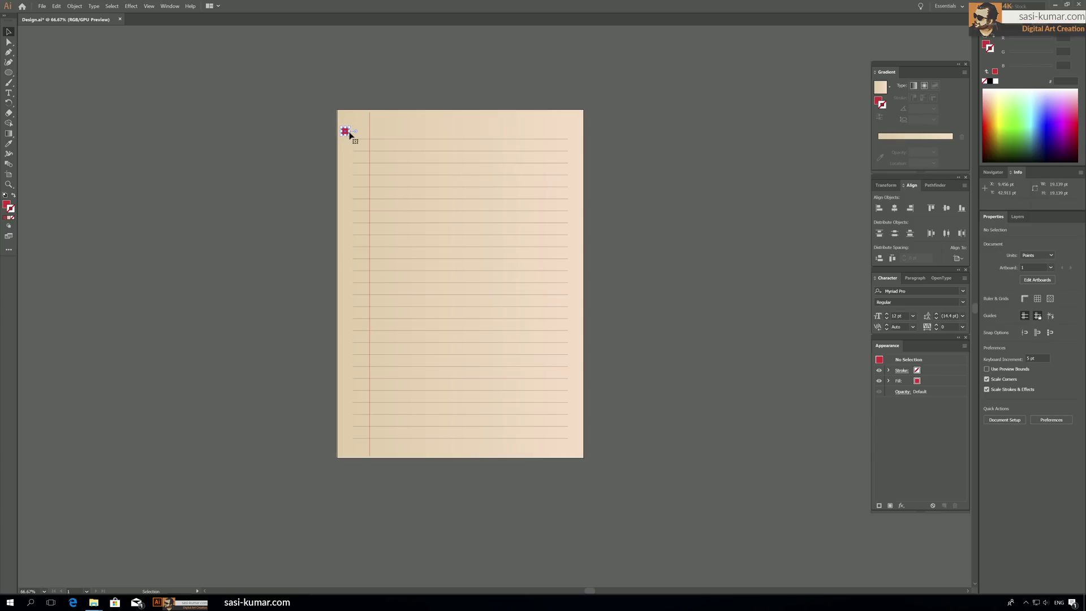
drag(385, 381, 345, 430)
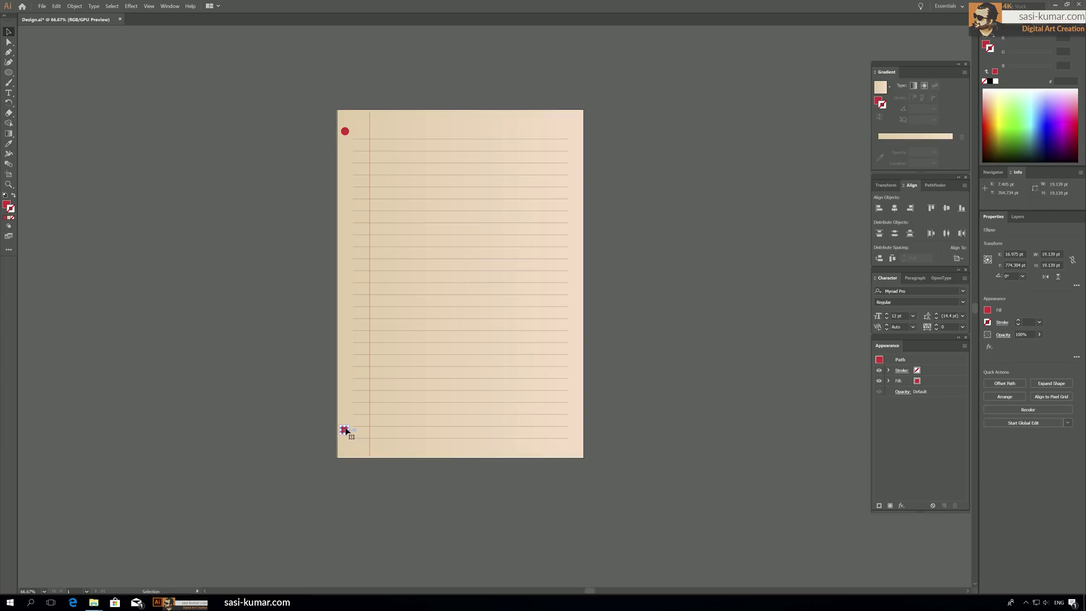
Align both circles on their horizontal centres and move them off the page, beside its left edge.
shift+click(344, 132)
click(894, 208)
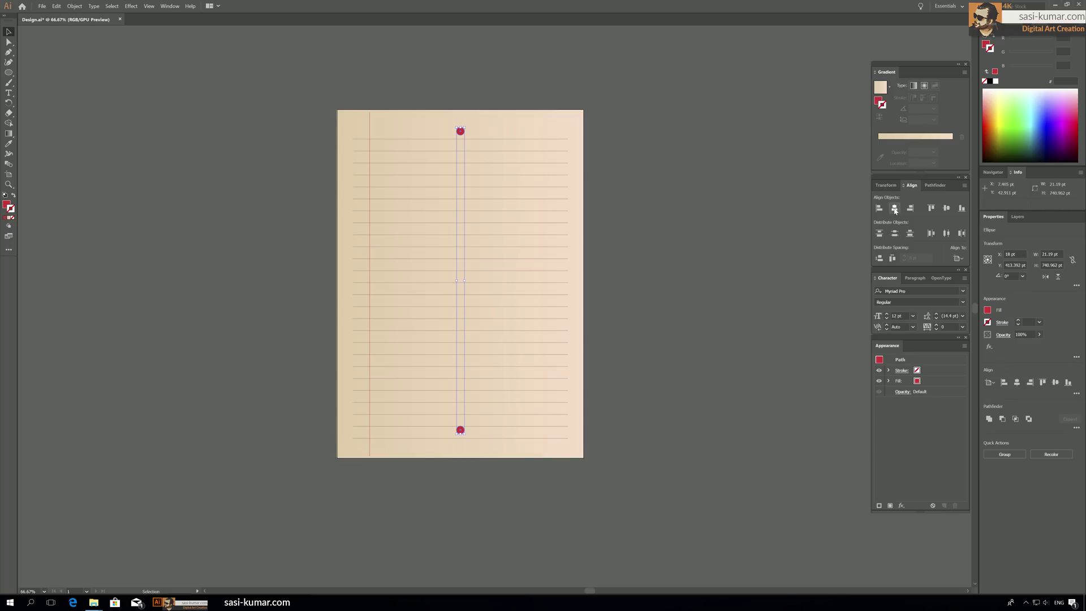
drag(461, 136, 287, 141)
click(315, 100)
key(ctrl+z)
Blend the upper circle with the lower one using 20 specified steps and preview the spacing.
click(9, 163)
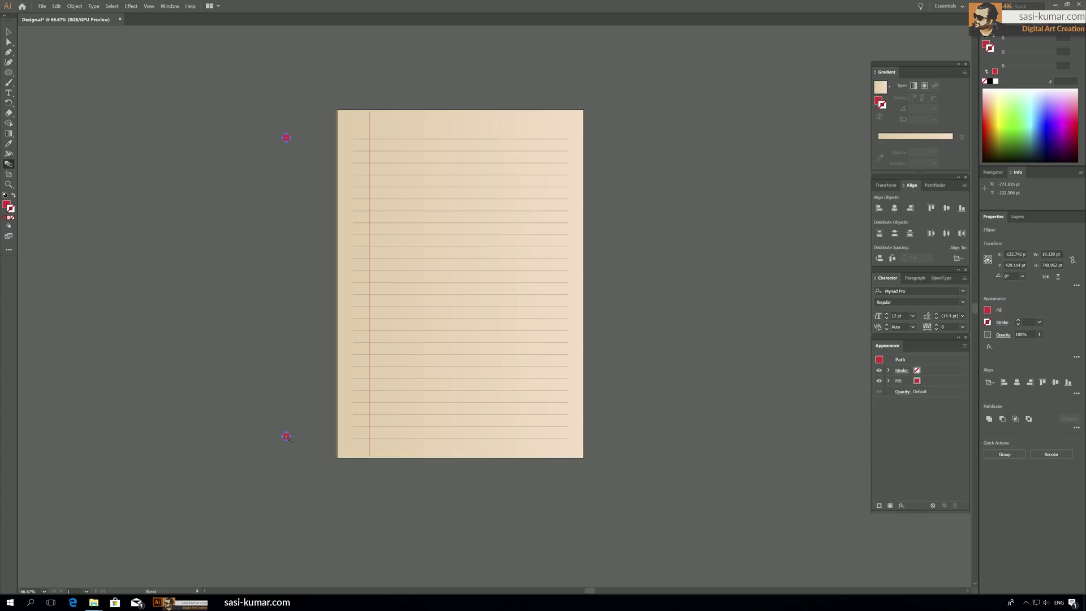
click(287, 436)
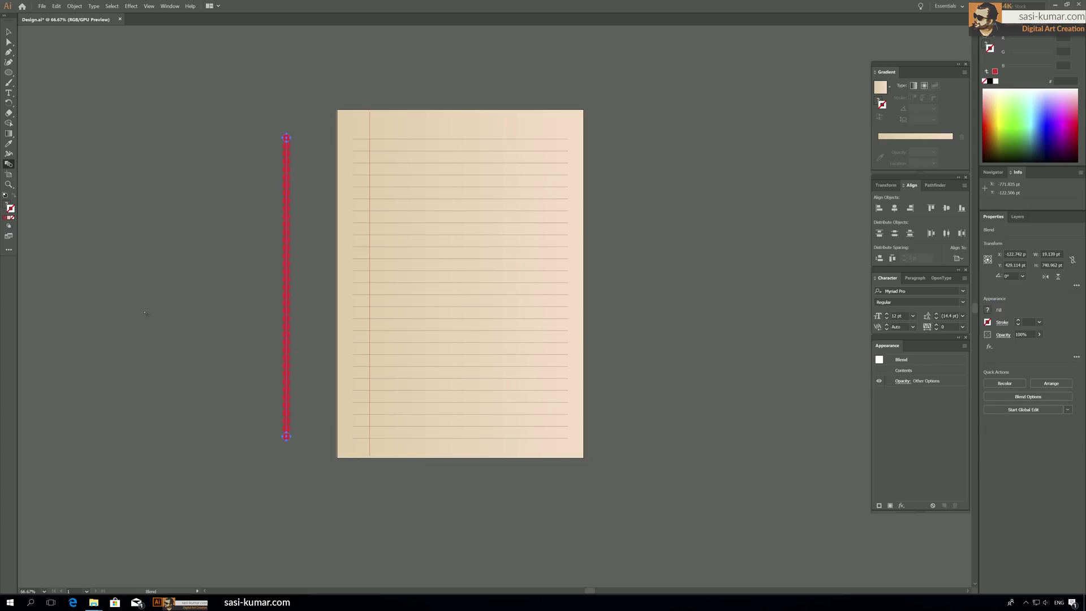
double_click(8, 165)
click(218, 316)
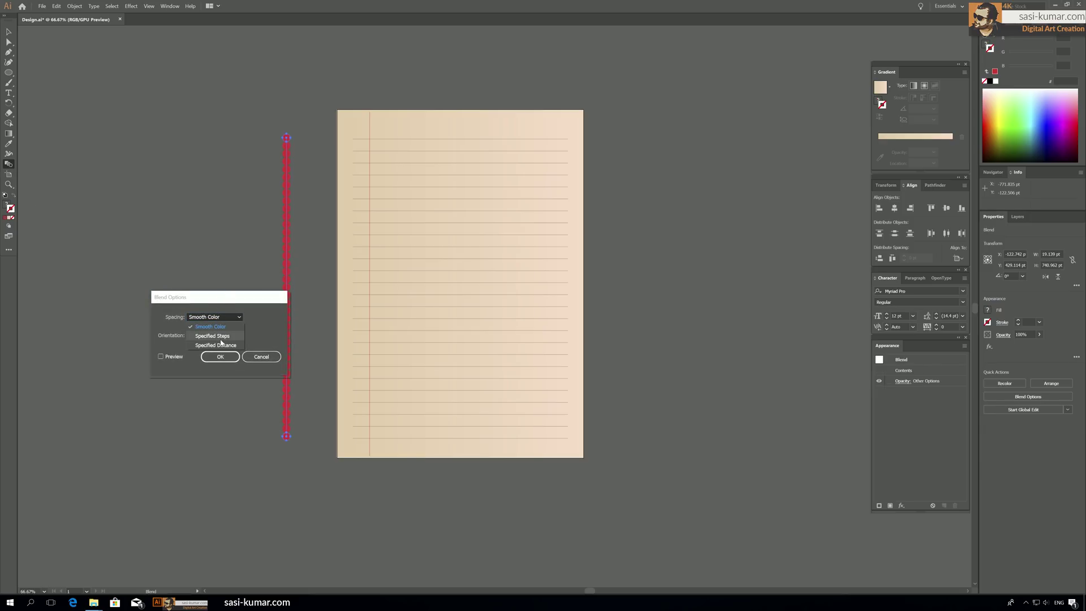
click(219, 338)
click(175, 359)
click(265, 317)
text(2)
click(174, 357)
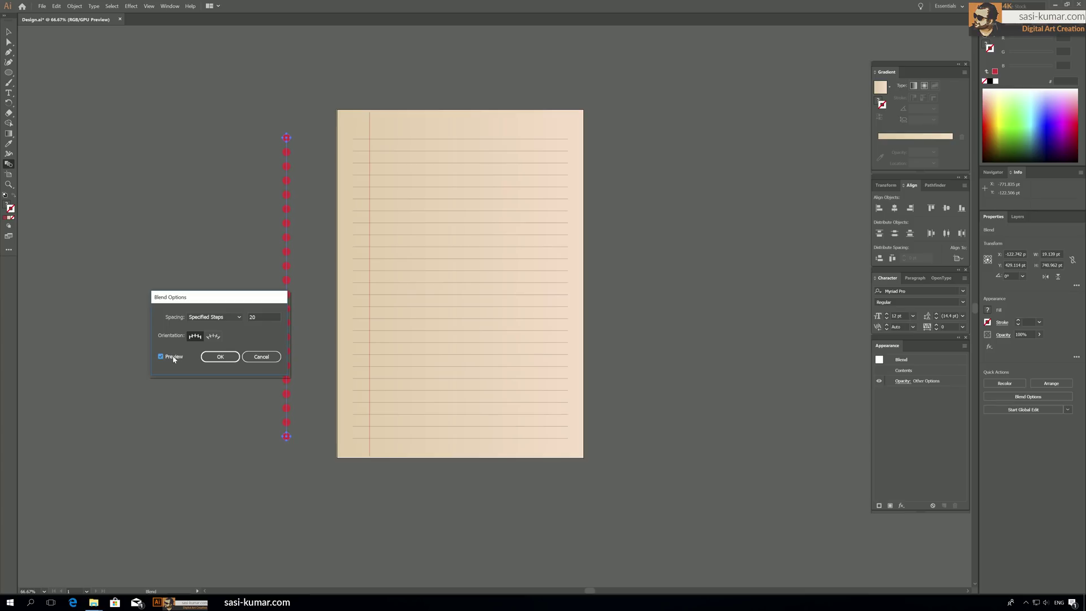
Set the circle blend's specified steps to 22 and apply it.
click(251, 318)
text(22)
click(221, 357)
click(8, 32)
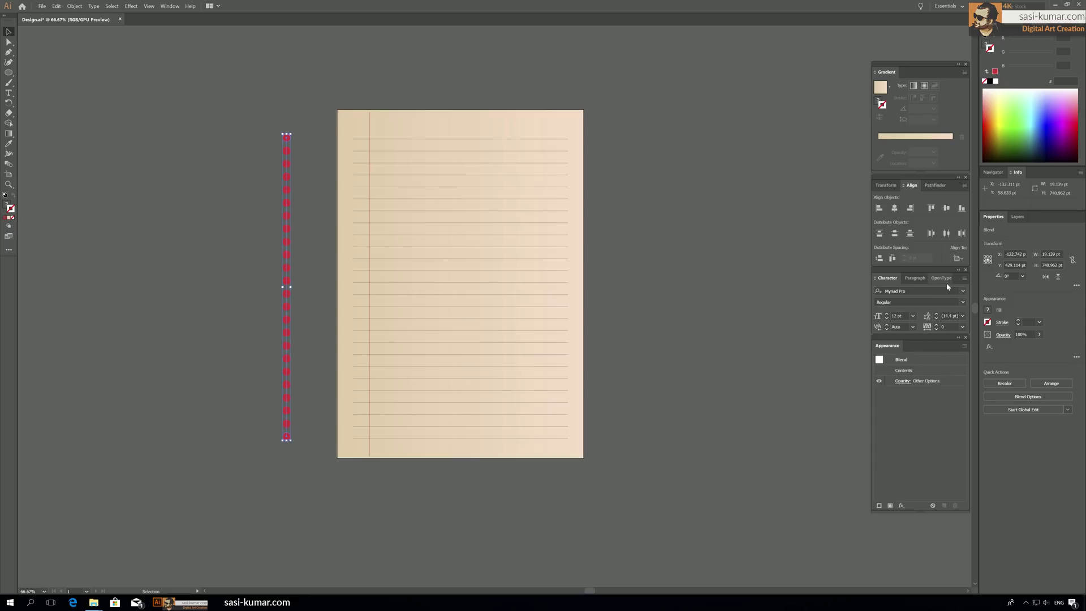
Expand the circle blend's object and fill into individual shapes.
click(940, 187)
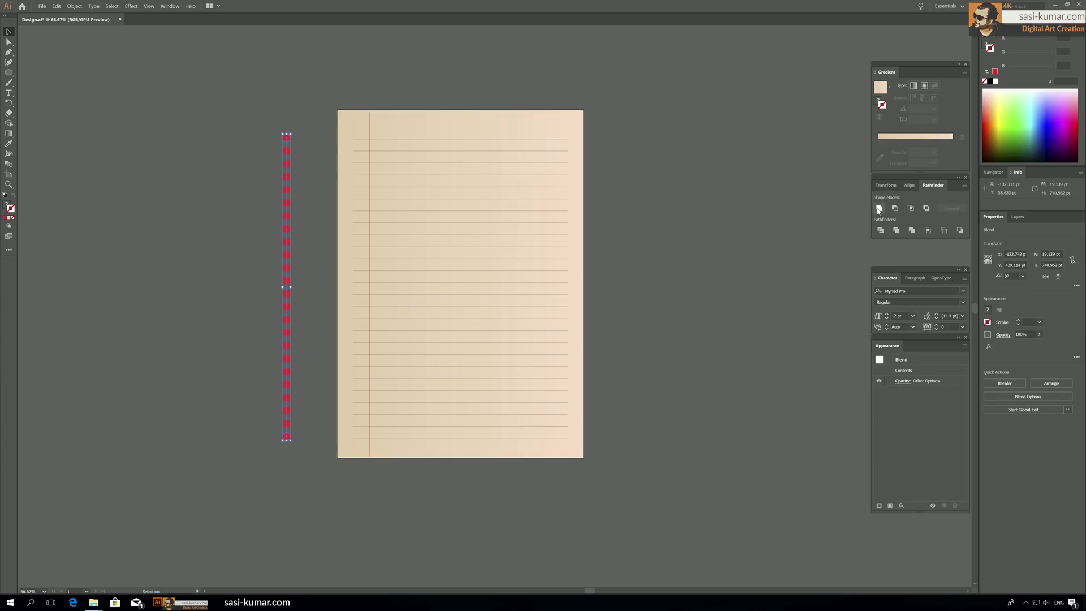
right_click(287, 171)
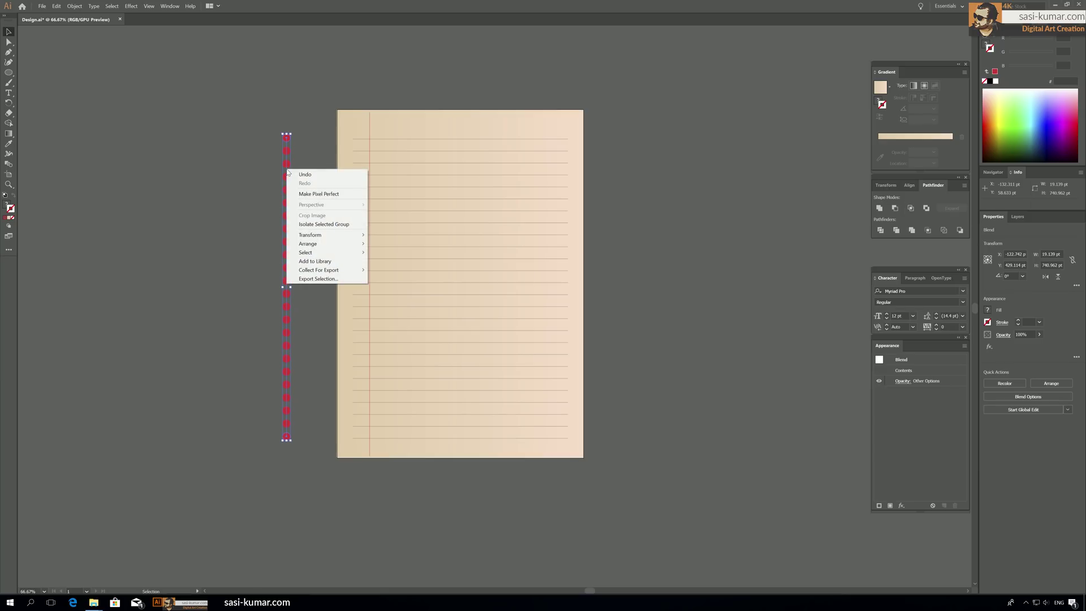
click(74, 5)
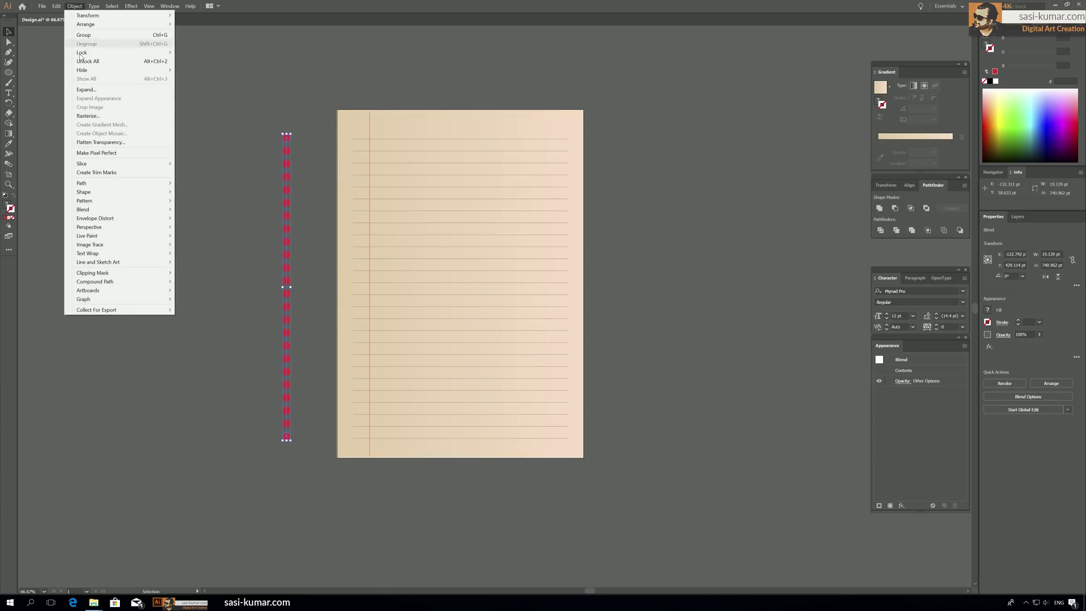
click(101, 91)
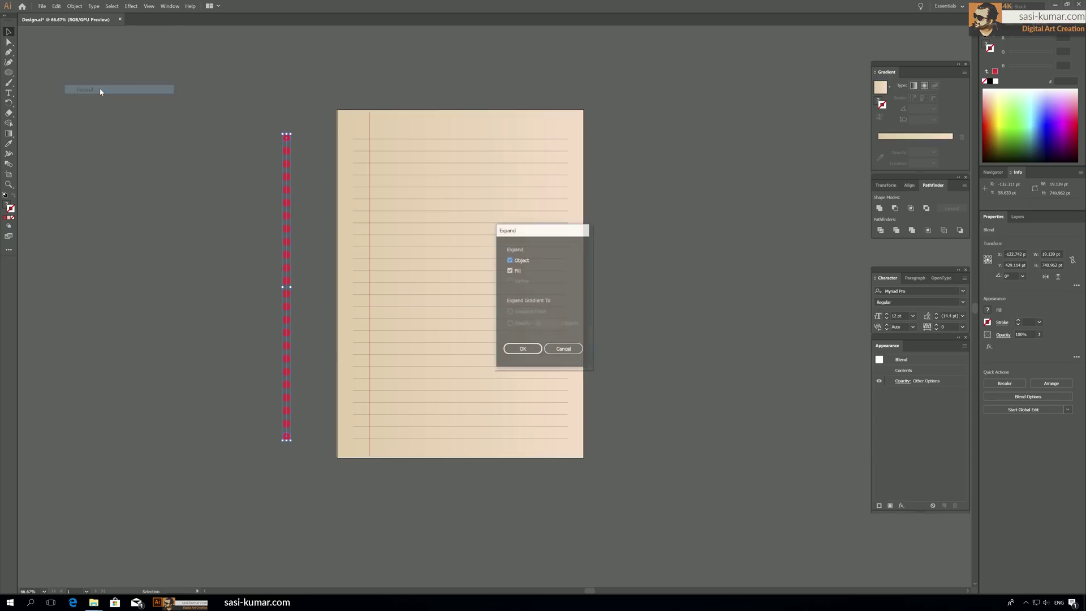
click(523, 349)
click(333, 383)
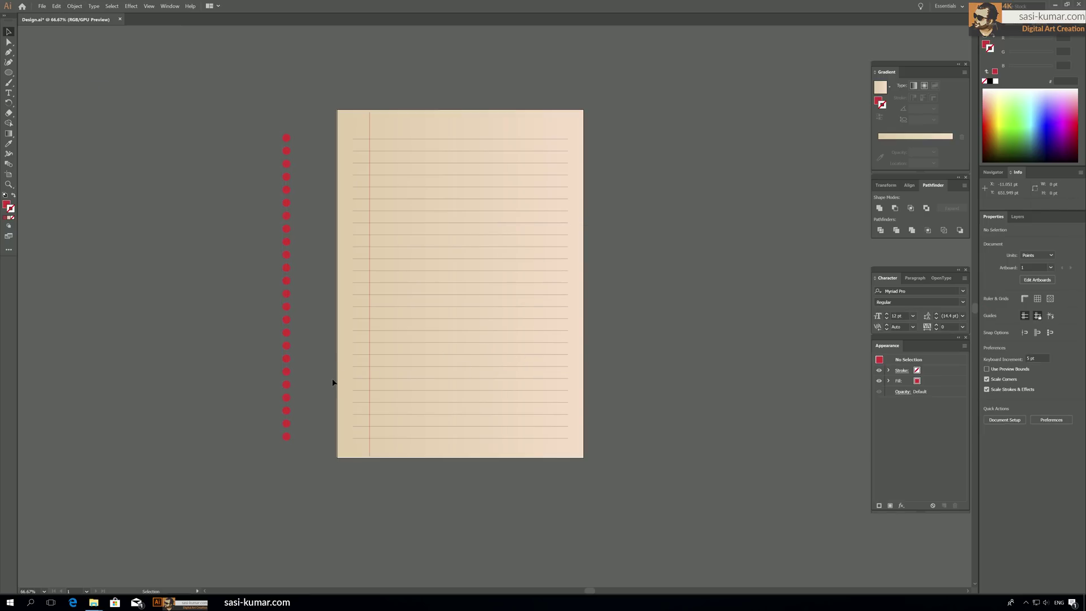
Unite the expanded column of circles with the Pathfinder.
drag(213, 110, 305, 513)
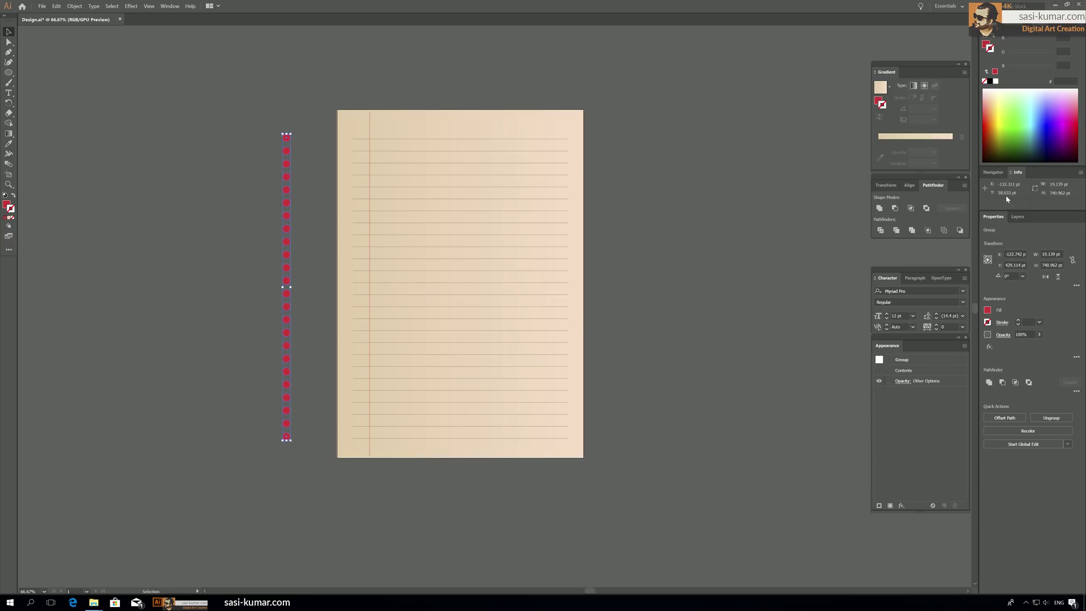
click(878, 209)
click(212, 332)
Move the column of circles between the page's left edge and the margin line, and centre it vertically on the artboard.
drag(213, 337, 284, 446)
drag(286, 139, 345, 134)
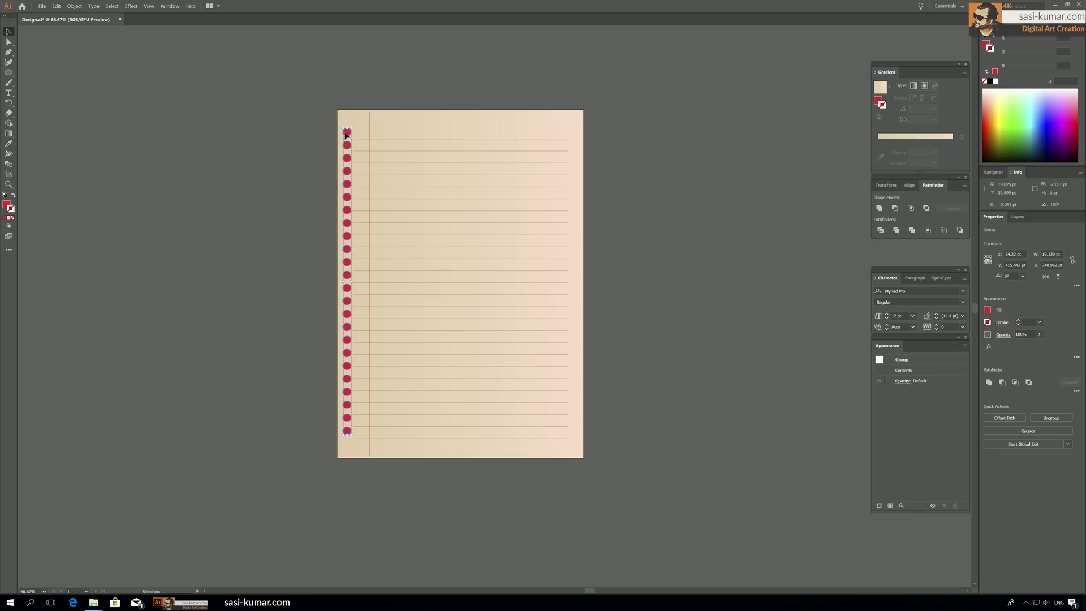
click(909, 185)
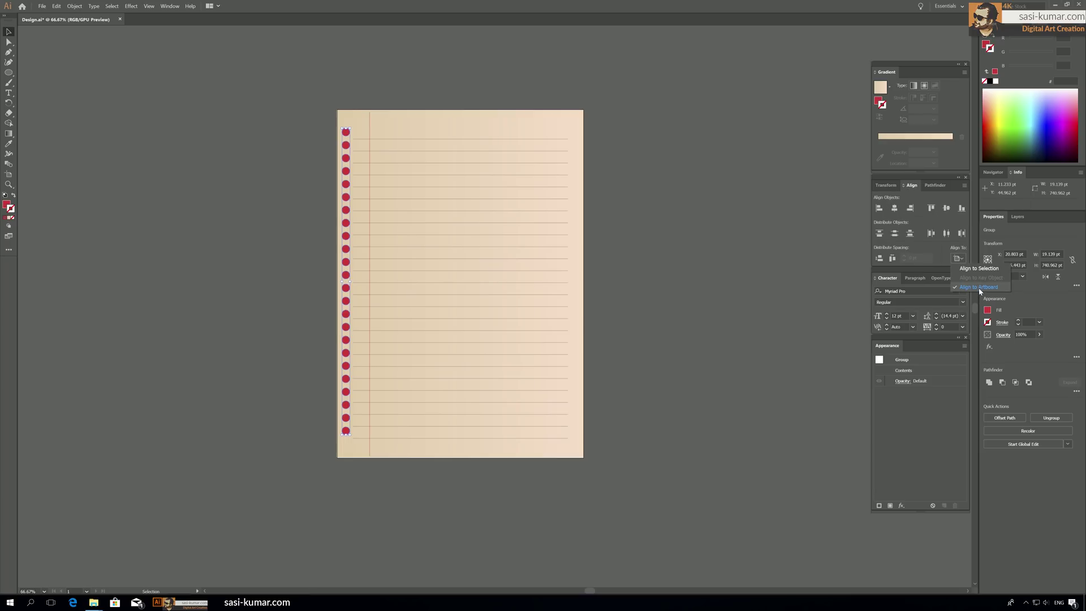
click(946, 208)
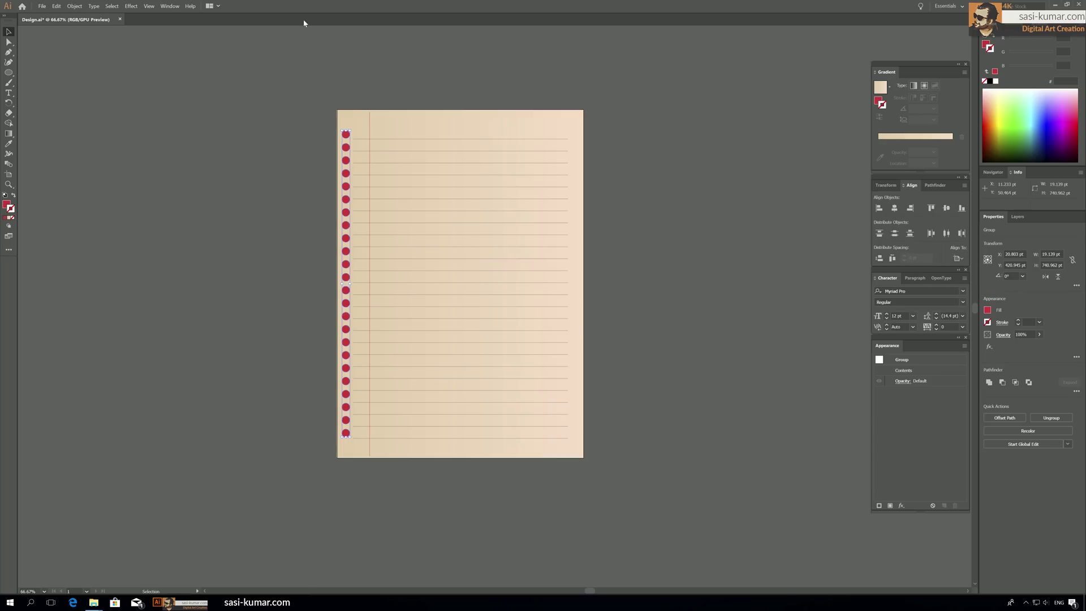
Fill the column of circles with the page background's beige linear gradient.
click(276, 157)
click(396, 170)
click(221, 91)
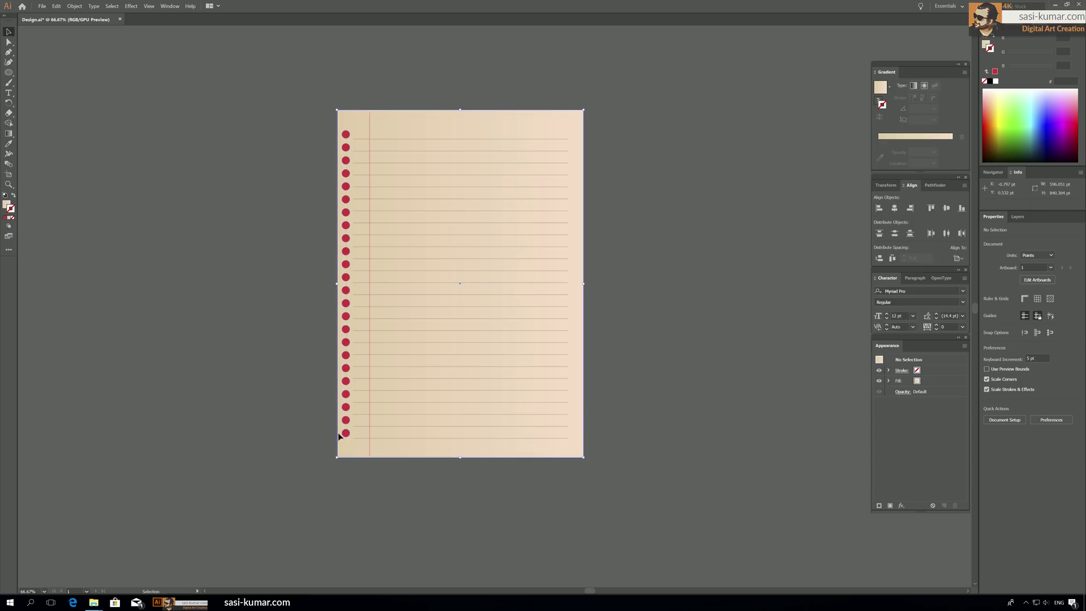
click(346, 304)
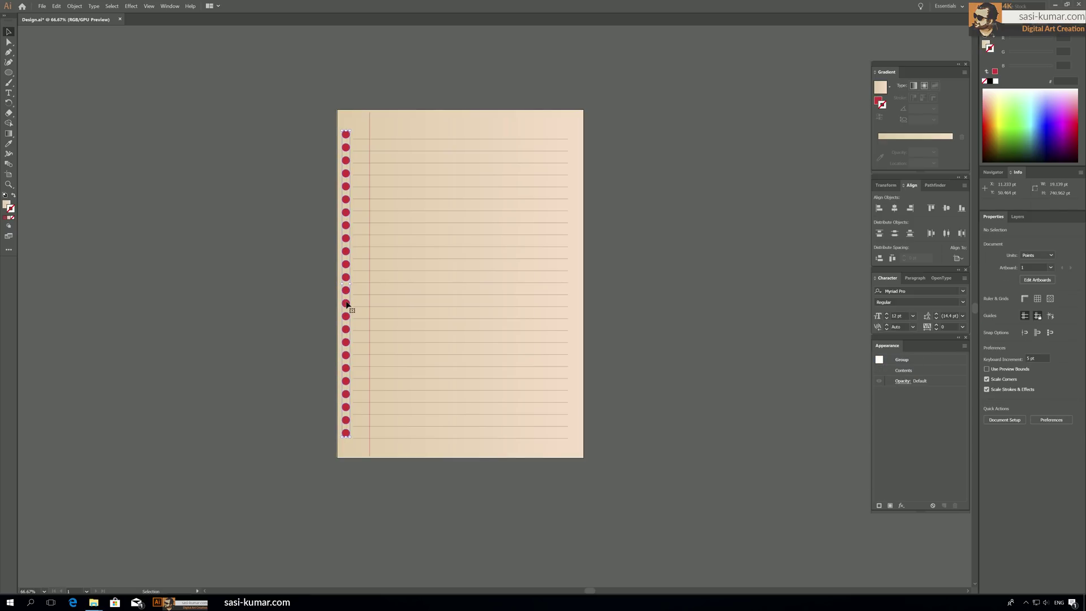
click(9, 218)
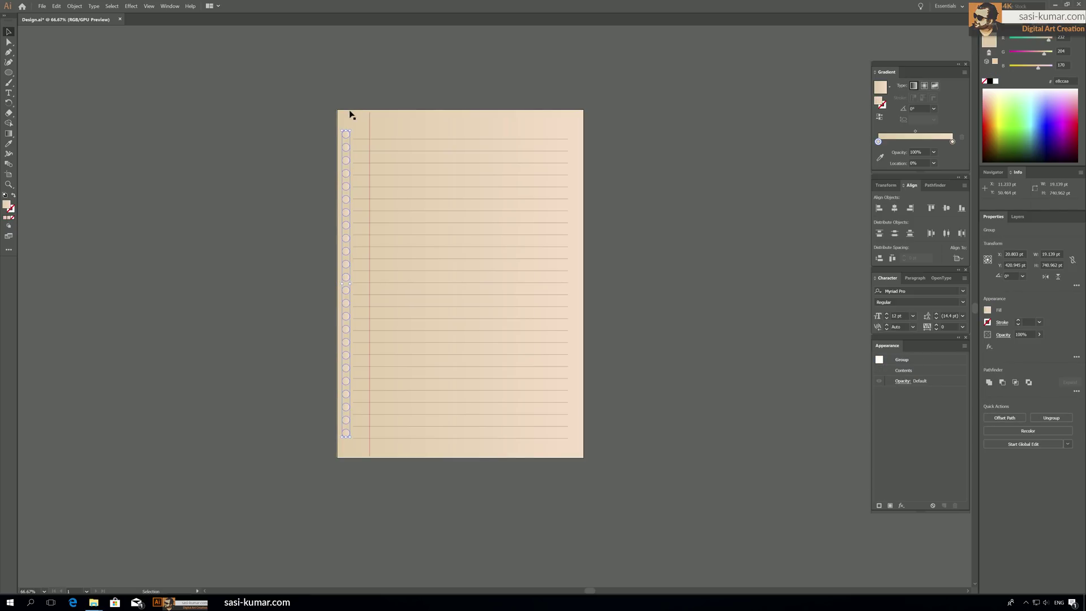
Subtract the column of circles from the page background with the Pathfinder to punch the holes.
key(ctrl+a)
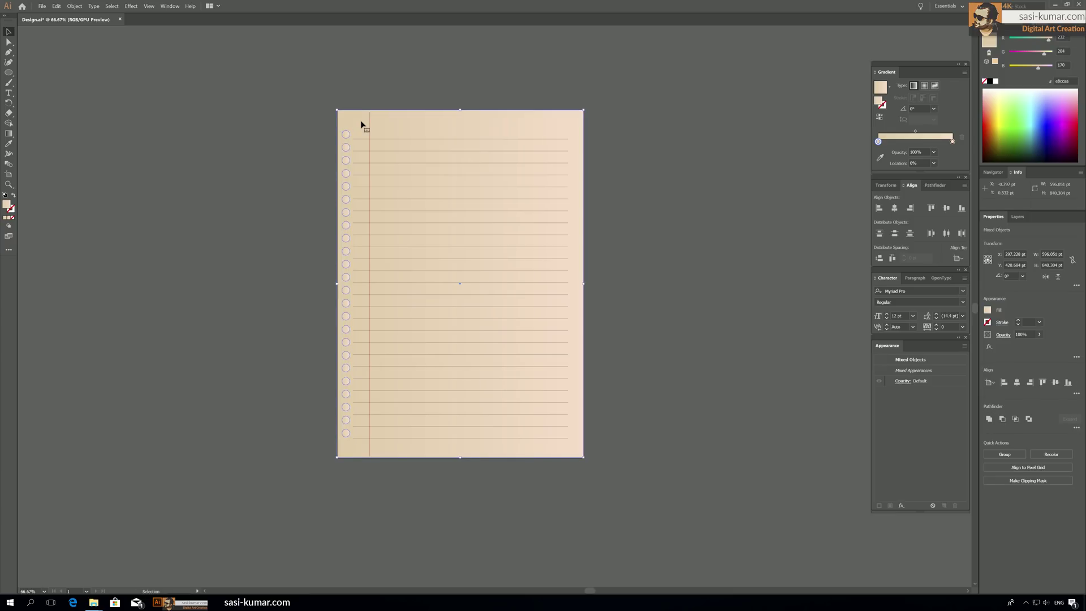
click(940, 189)
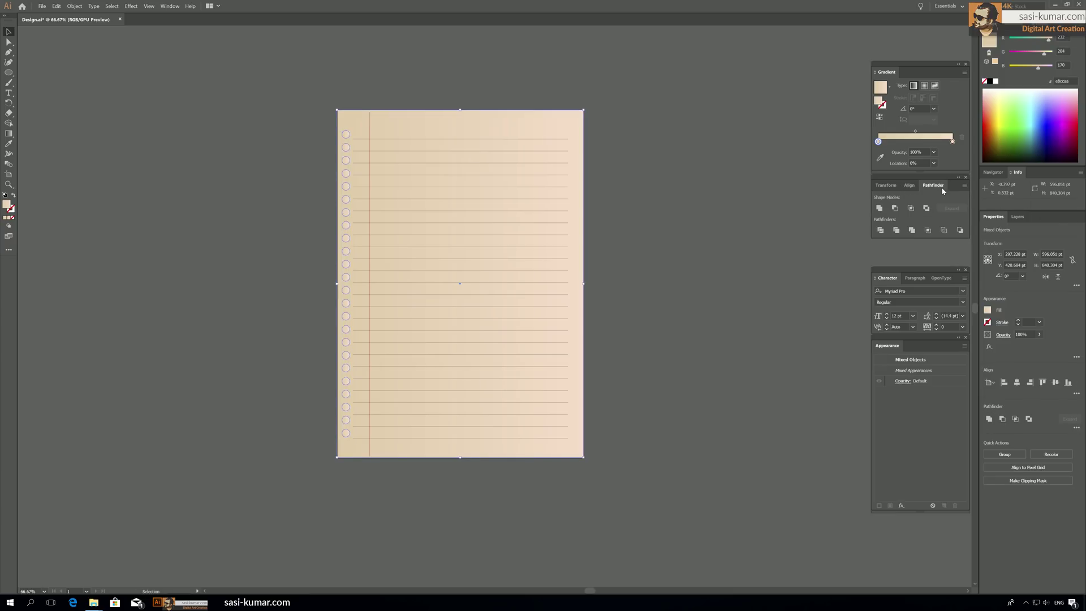
click(893, 210)
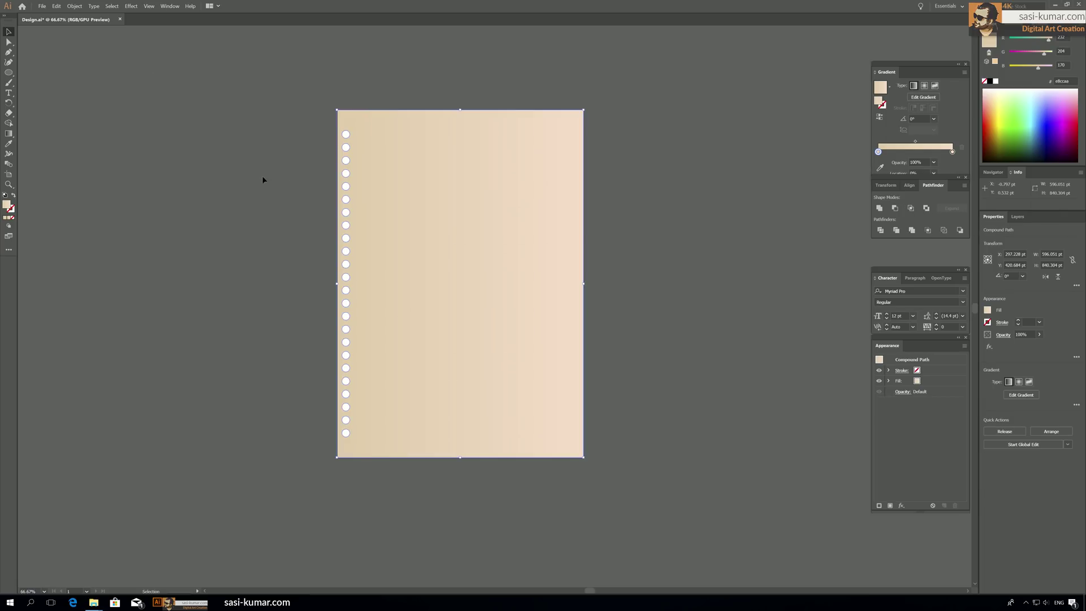
Send the punched page shape to the back, behind the ruled lines and the margin line.
right_click(475, 229)
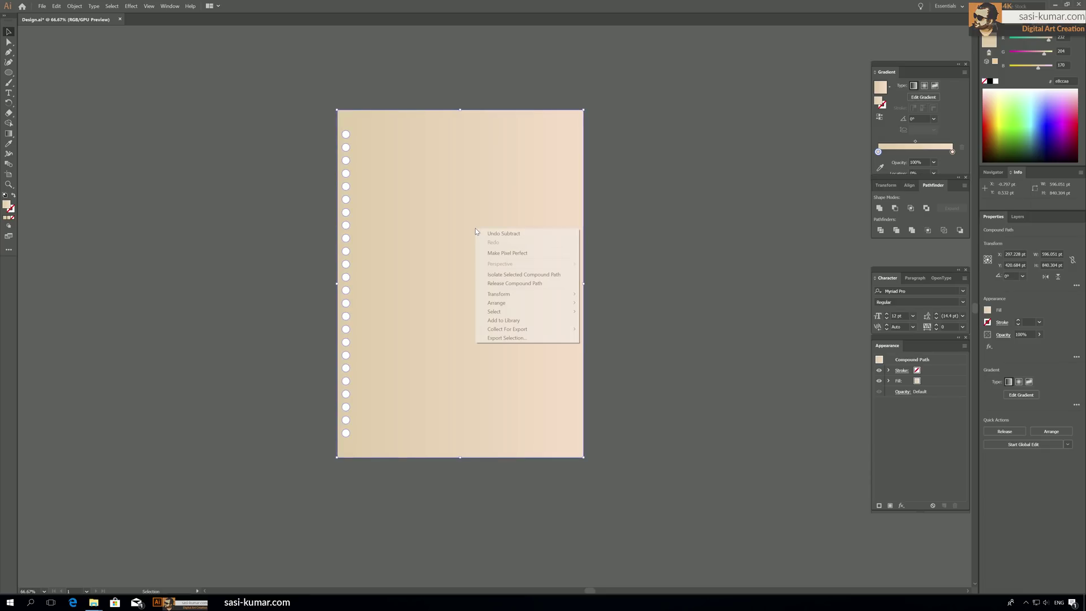
mouse_move(545, 311)
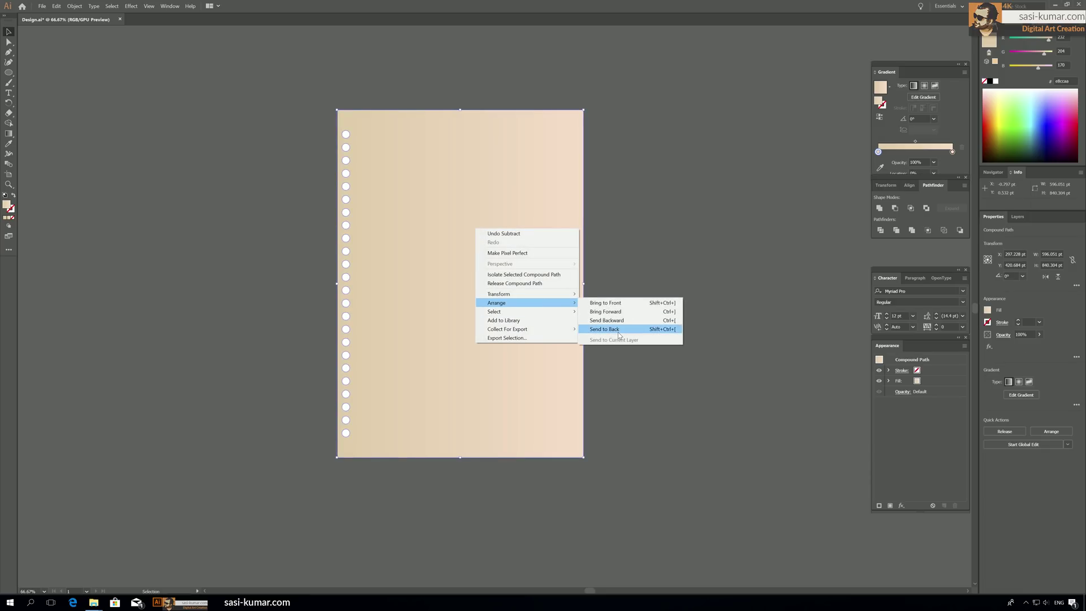
click(651, 321)
click(651, 321)
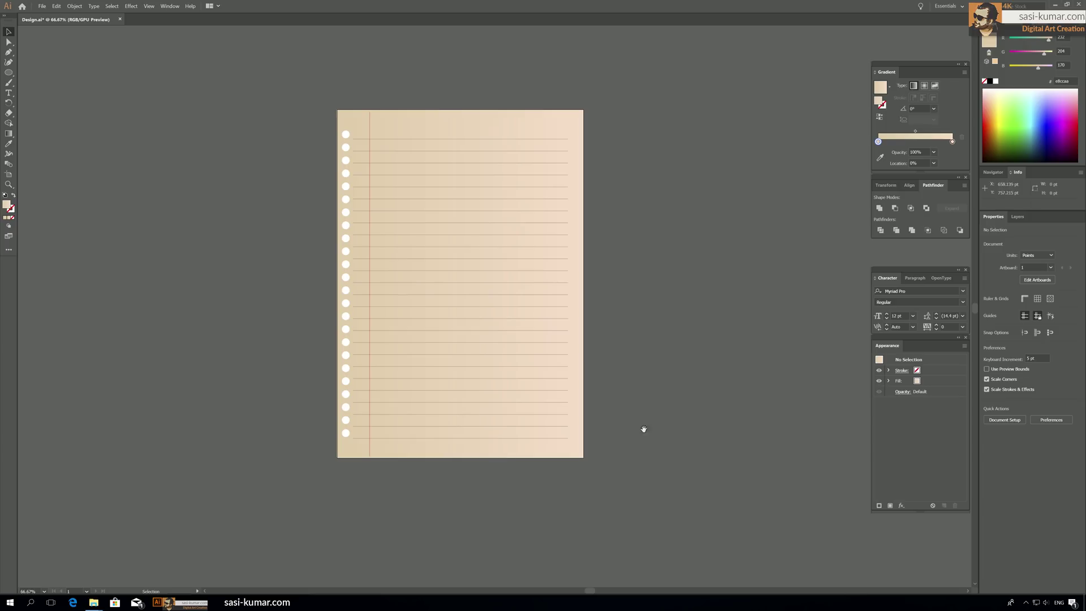
Add a Drop Shadow effect to the punched page with the preview turned on.
drag(616, 417, 664, 418)
key(ctrl+equal)
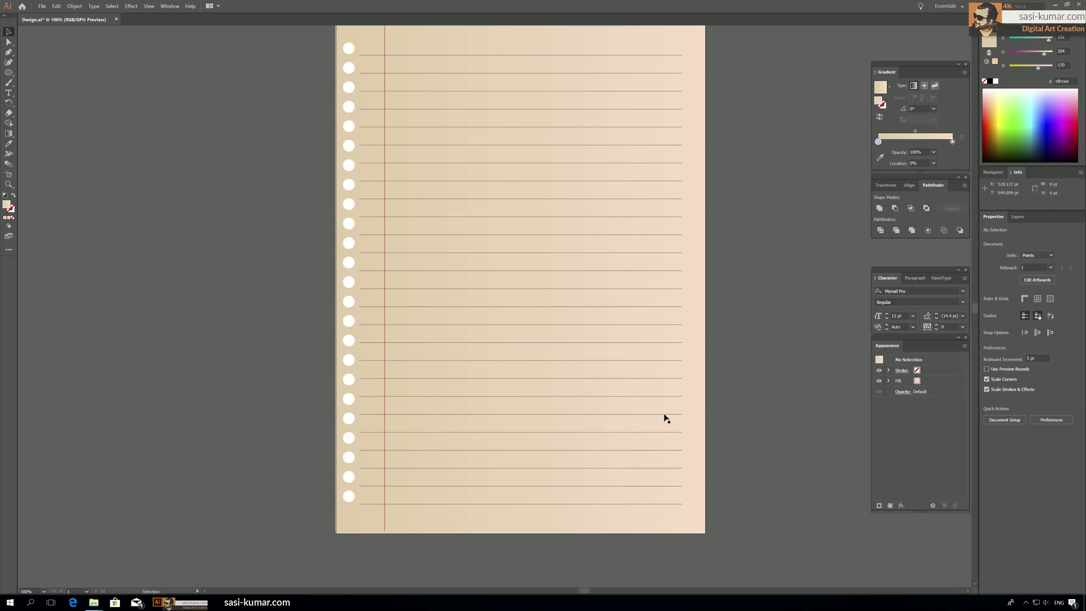
scroll(647, 257, up, 2)
scroll(727, 400, down, 2)
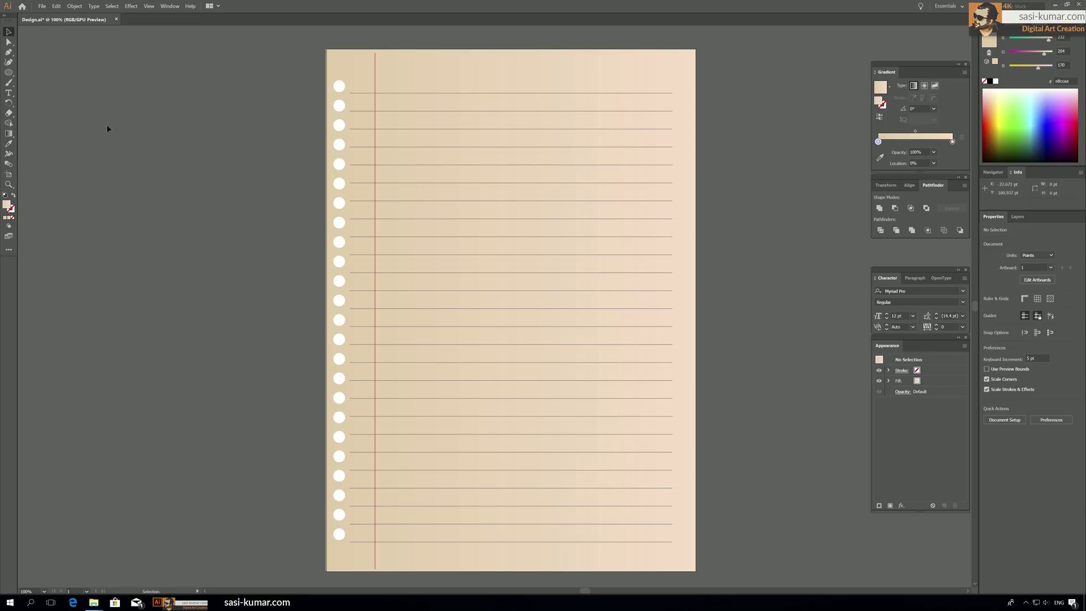
click(421, 73)
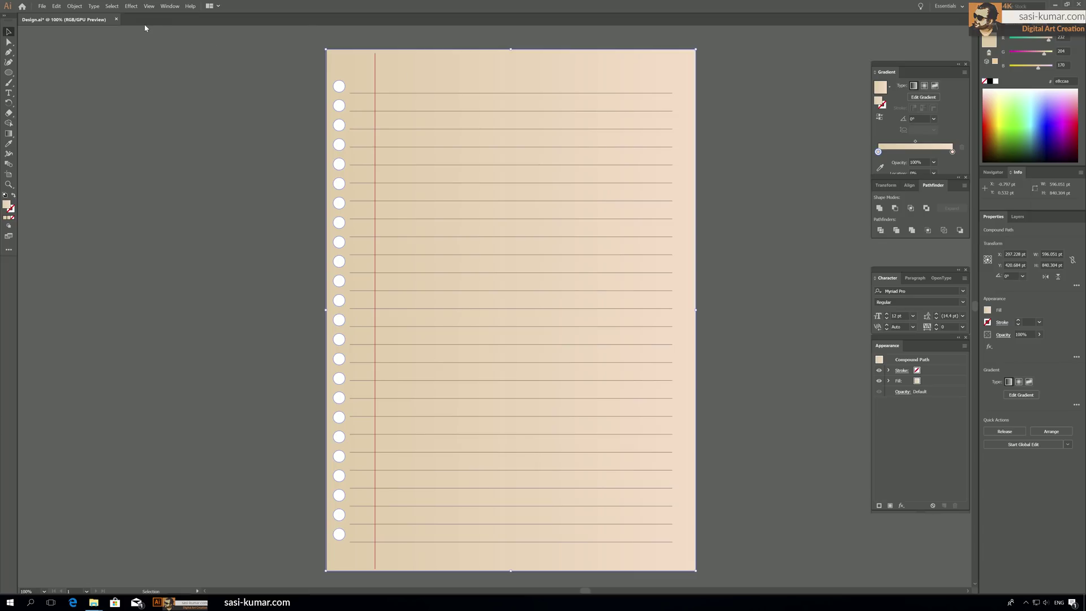
click(131, 6)
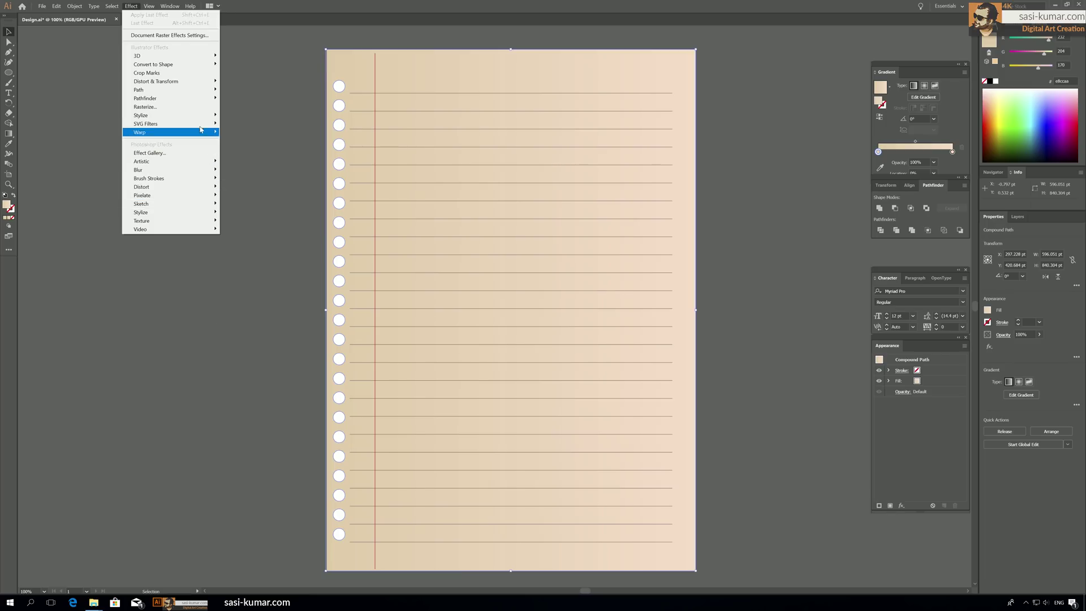
mouse_move(201, 121)
click(254, 115)
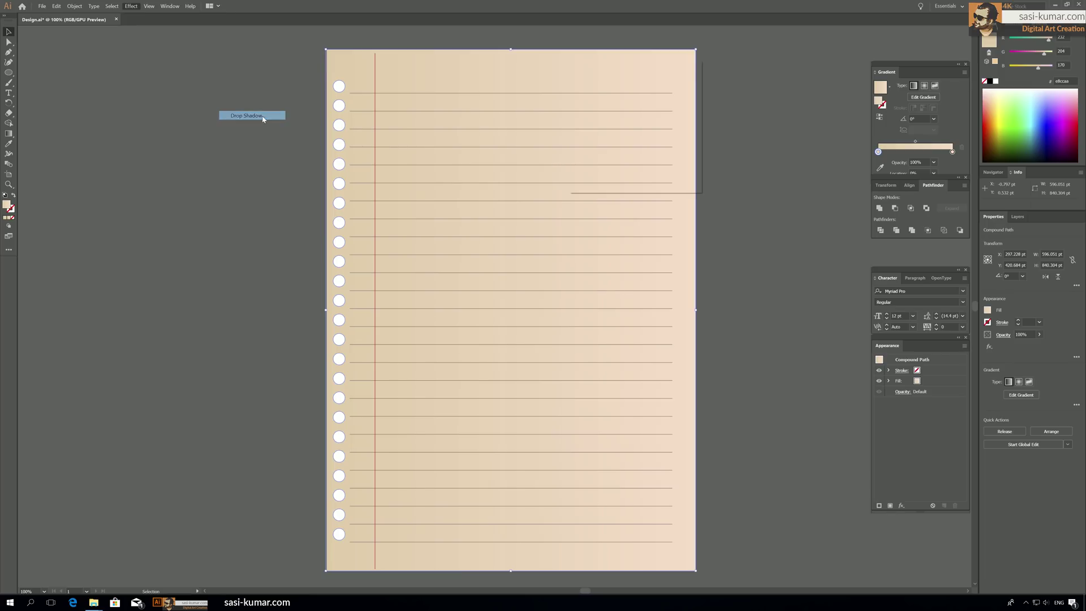
click(594, 171)
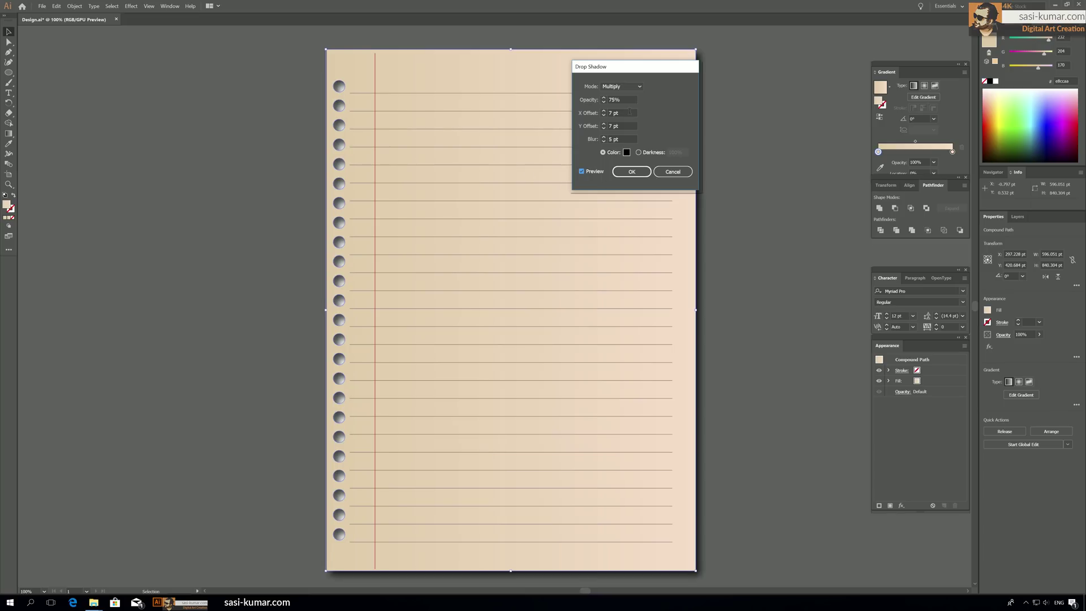
Set the page's drop shadow to 3 pt blur, 5 pt X and Y offsets and 55% opacity, and apply it.
double_click(610, 139)
text(3)
key(shift+Tab)
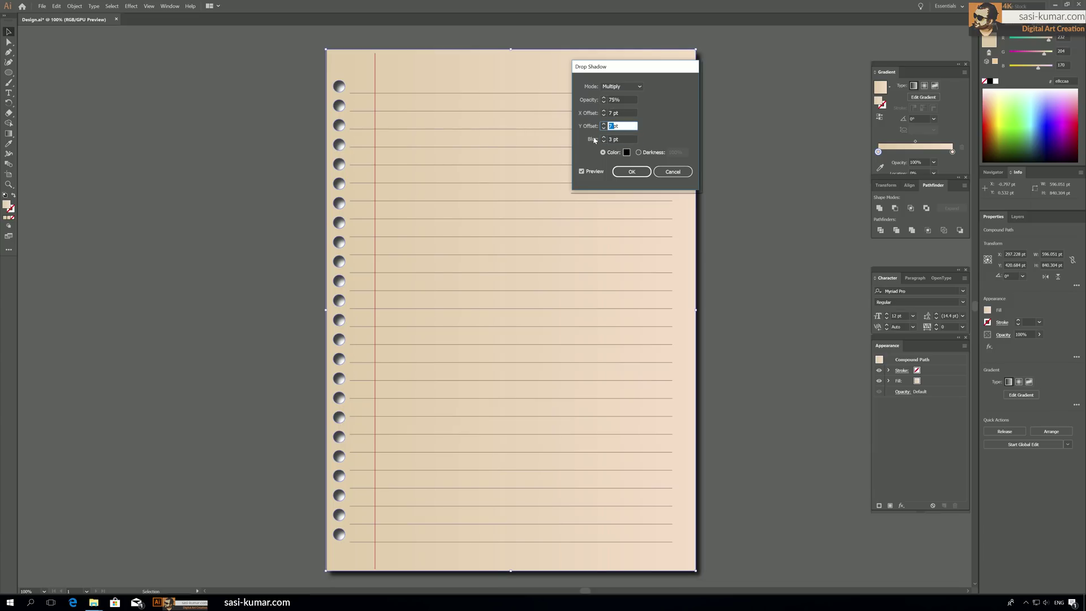
text(5)
key(shift+Tab)
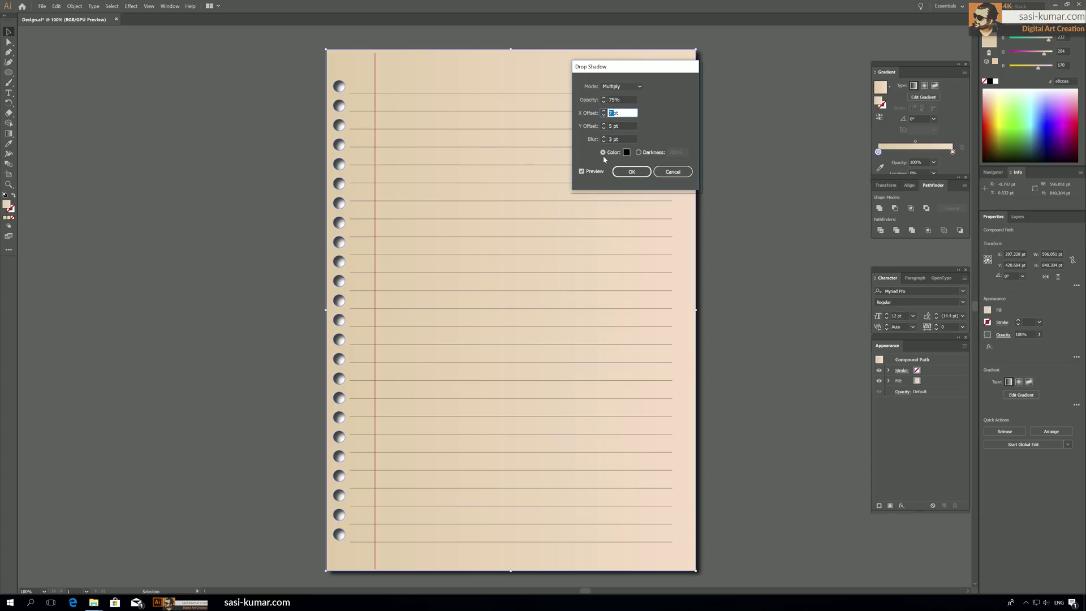
text(5)
key(shift+Tab)
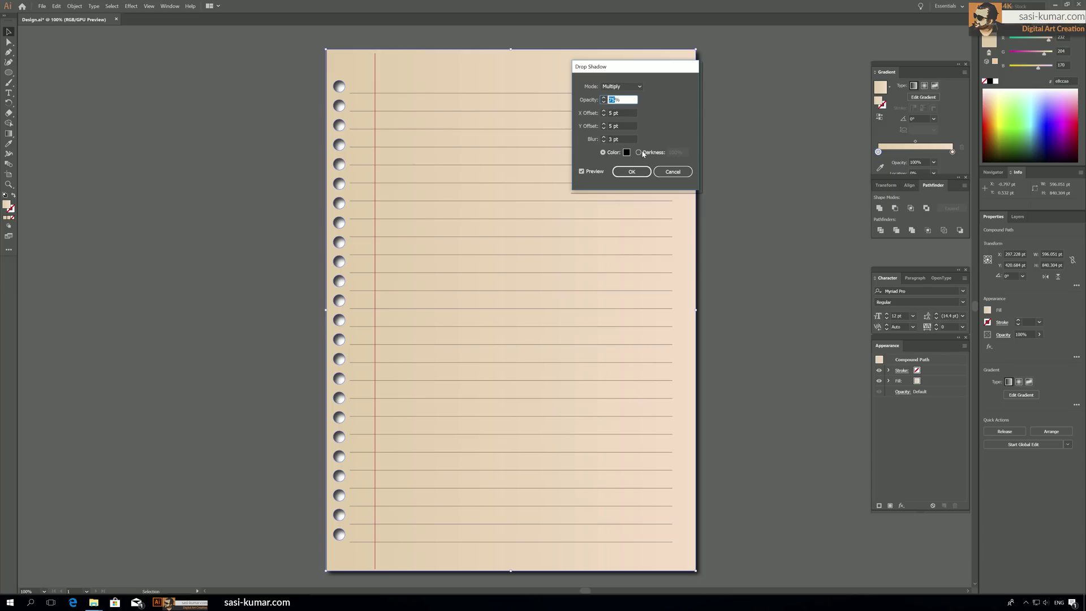
text(55)
click(628, 173)
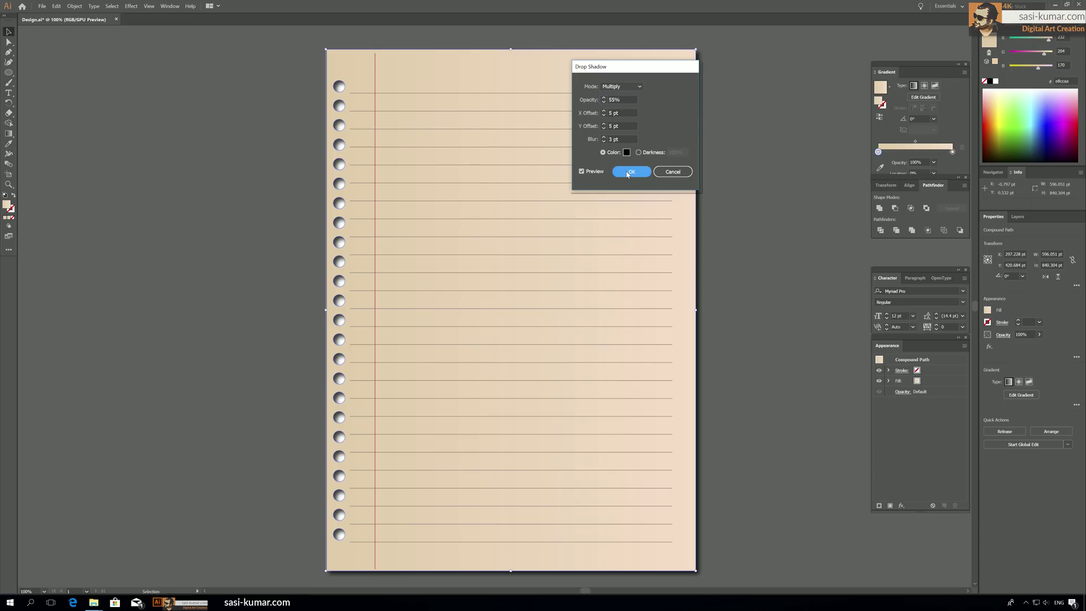
click(148, 120)
Examine the shadowed page as a whole and its lower-right corner up close.
scroll(209, 346, up, 1)
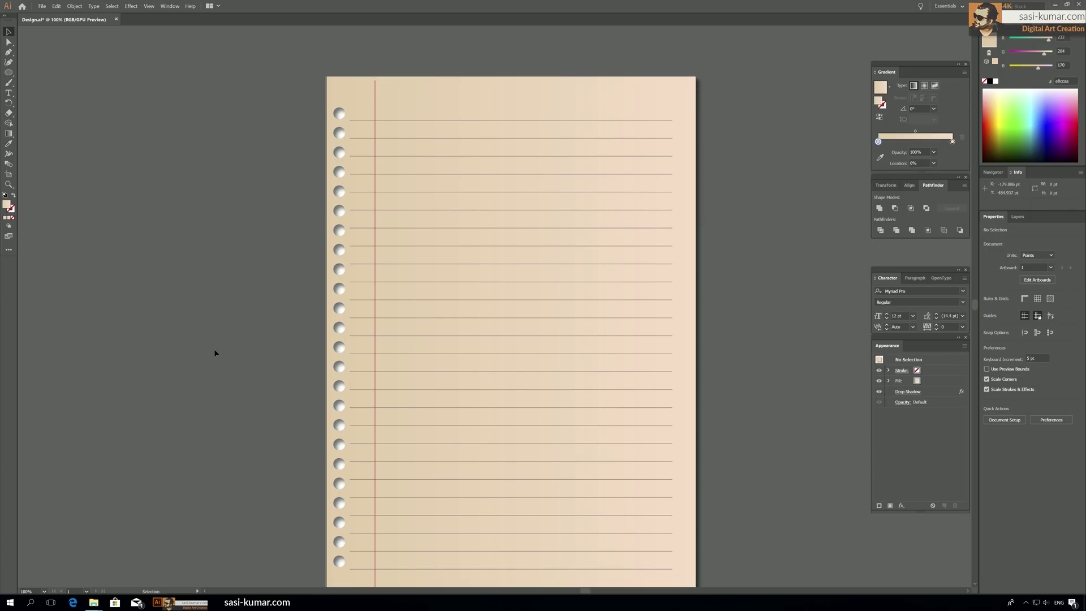
scroll(215, 352, down, 1)
key(ctrl+minus)
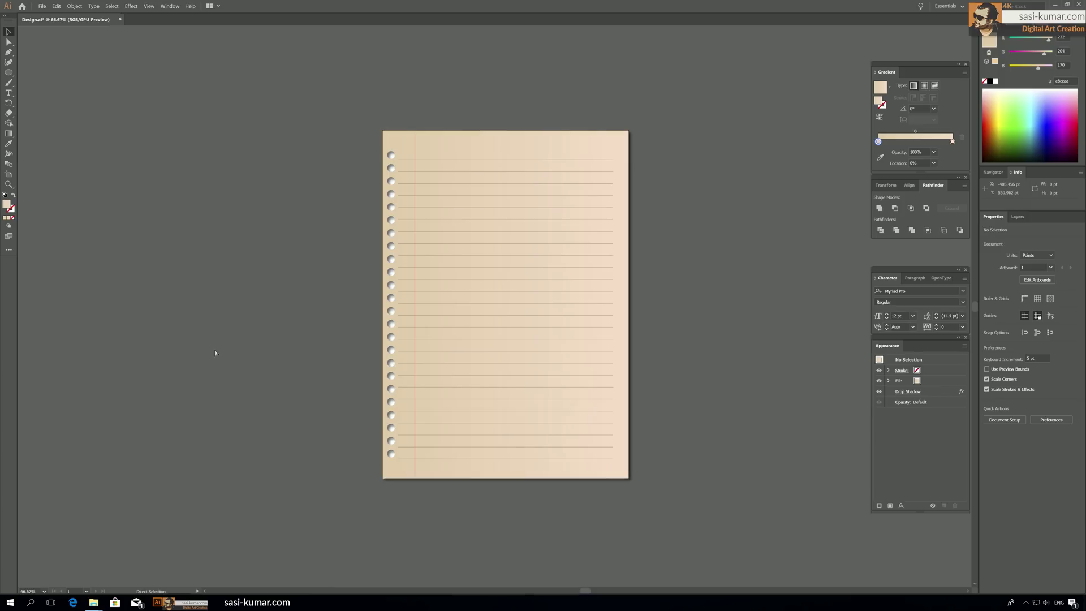
drag(804, 326, 776, 324)
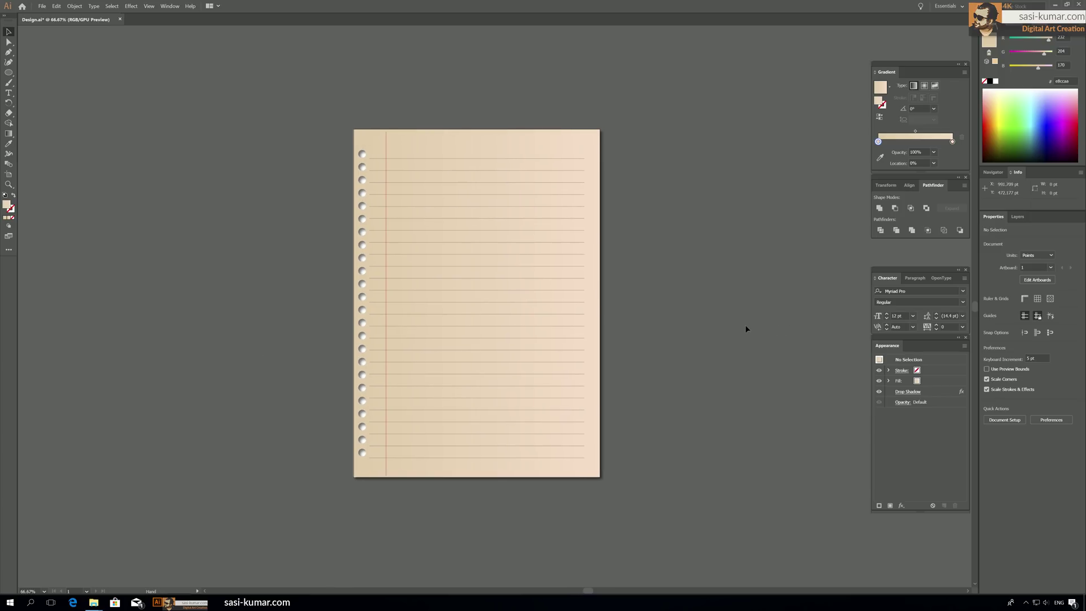
key(ctrl+plus)
key(ctrl+plus)
drag(728, 574, 597, 227)
key(ctrl+plus)
key(ctrl+plus)
key(ctrl+plus)
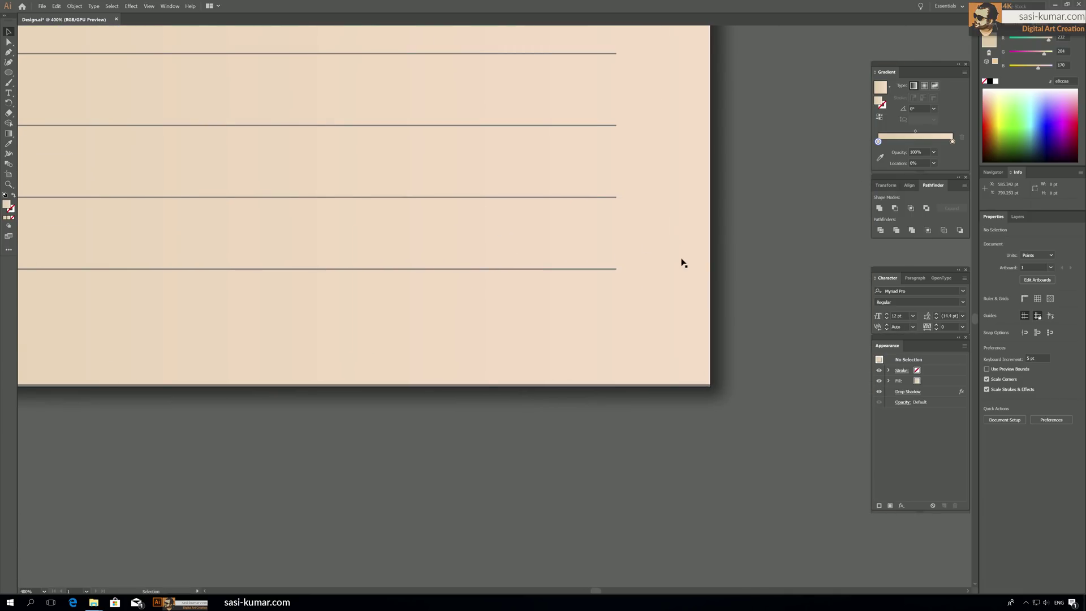
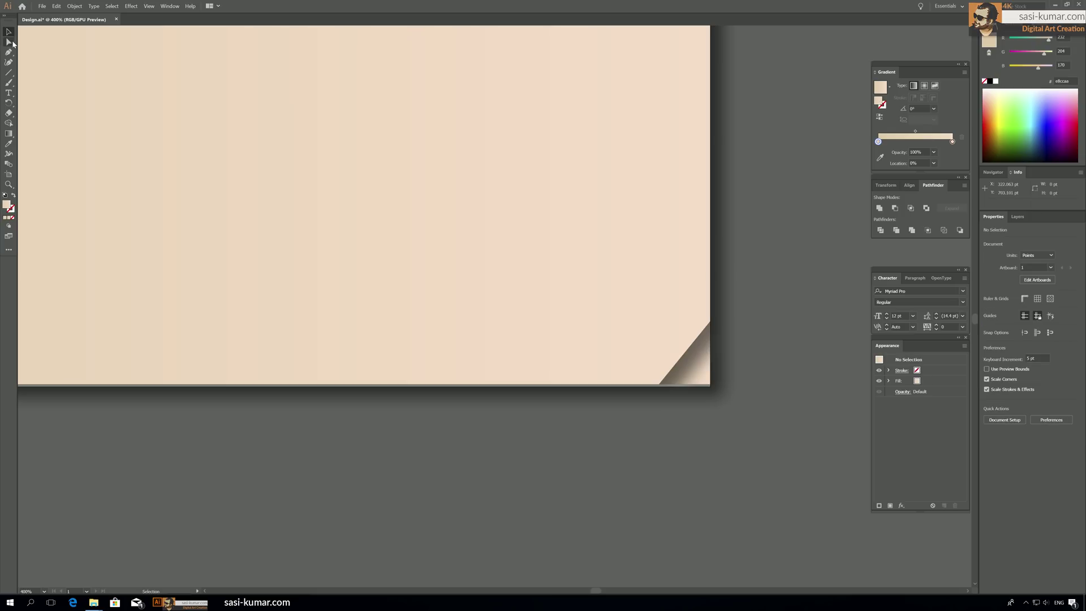
Move the cut-off corner triangle away from the page and reflect it across both the vertical and horizontal axes.
drag(696, 369, 753, 440)
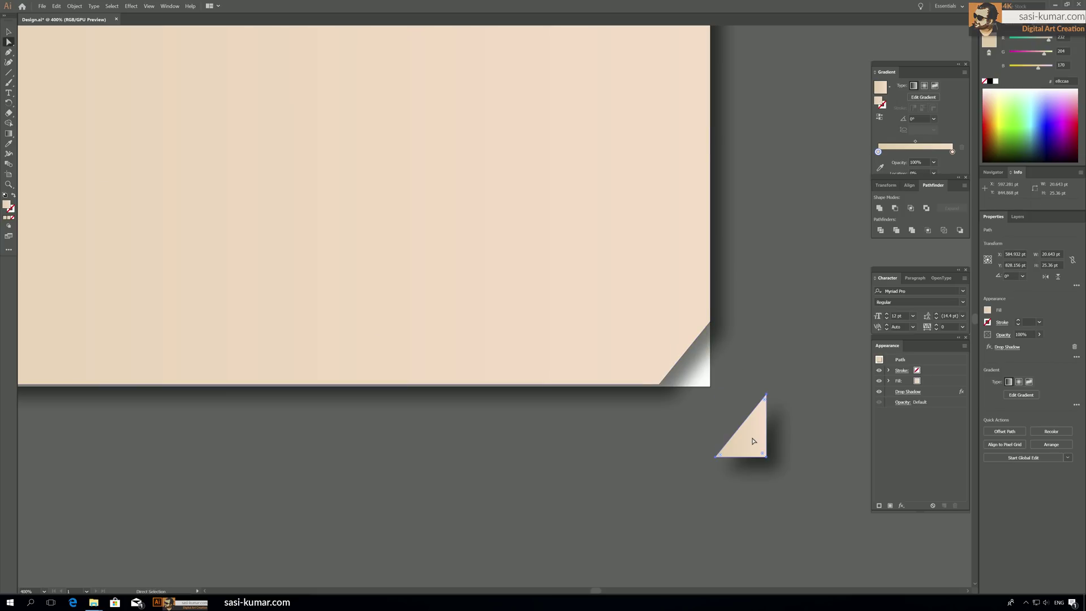
click(11, 104)
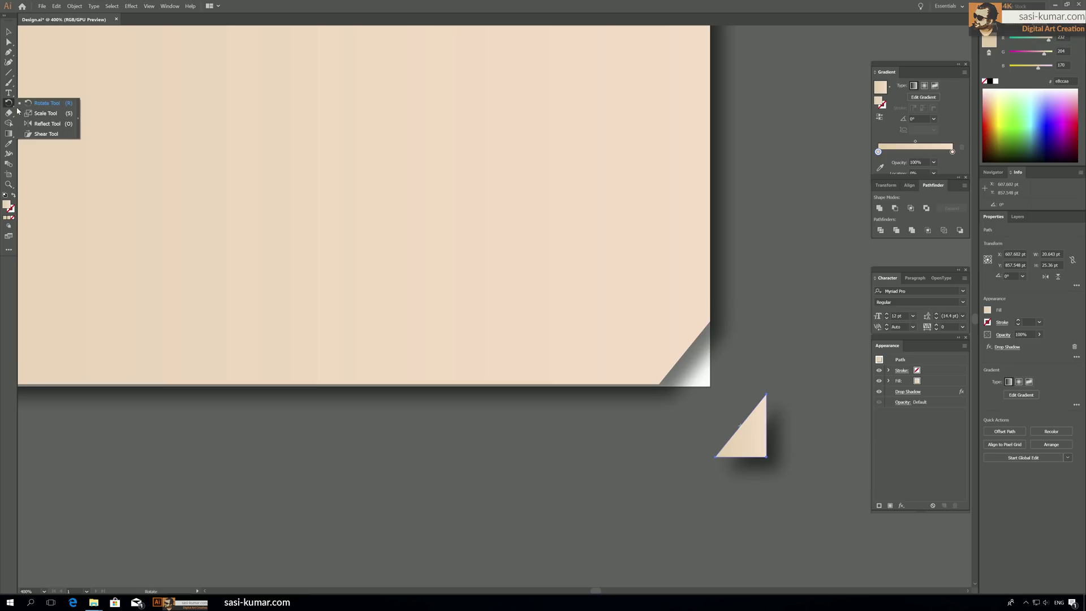
click(26, 127)
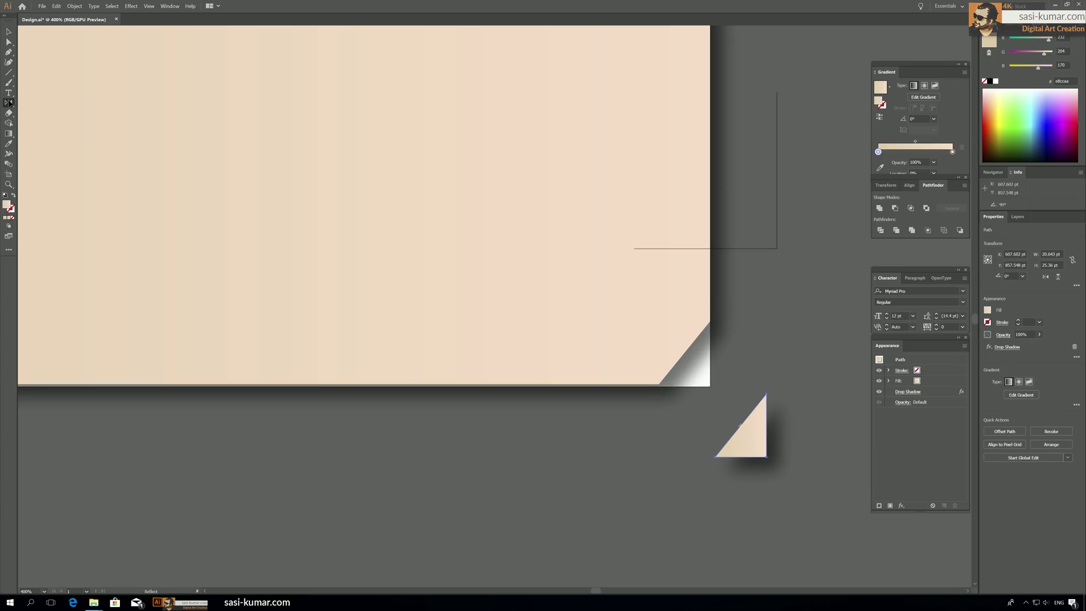
double_click(9, 104)
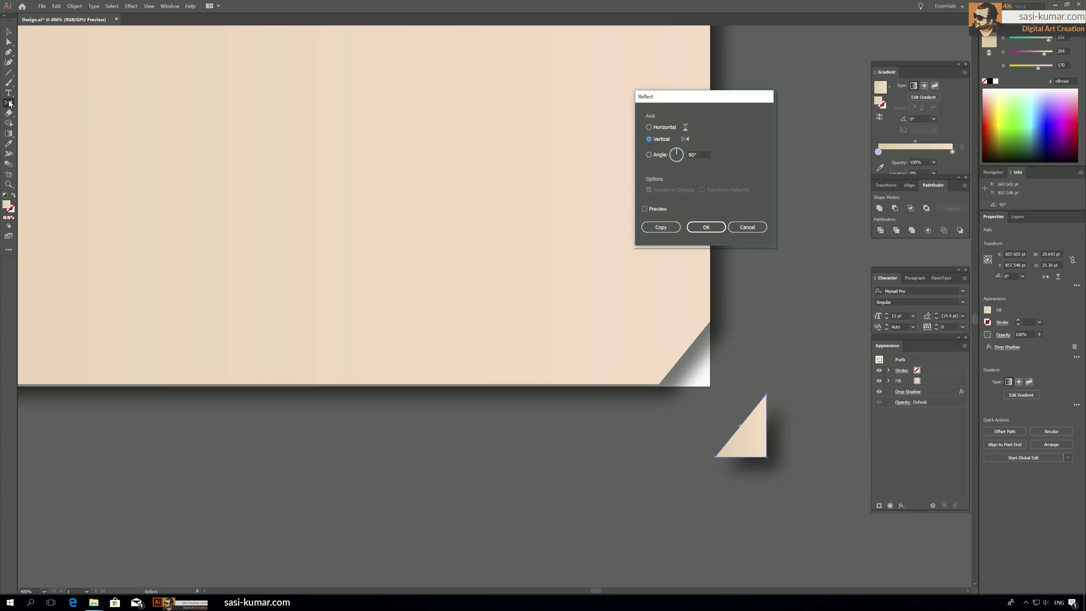
click(710, 228)
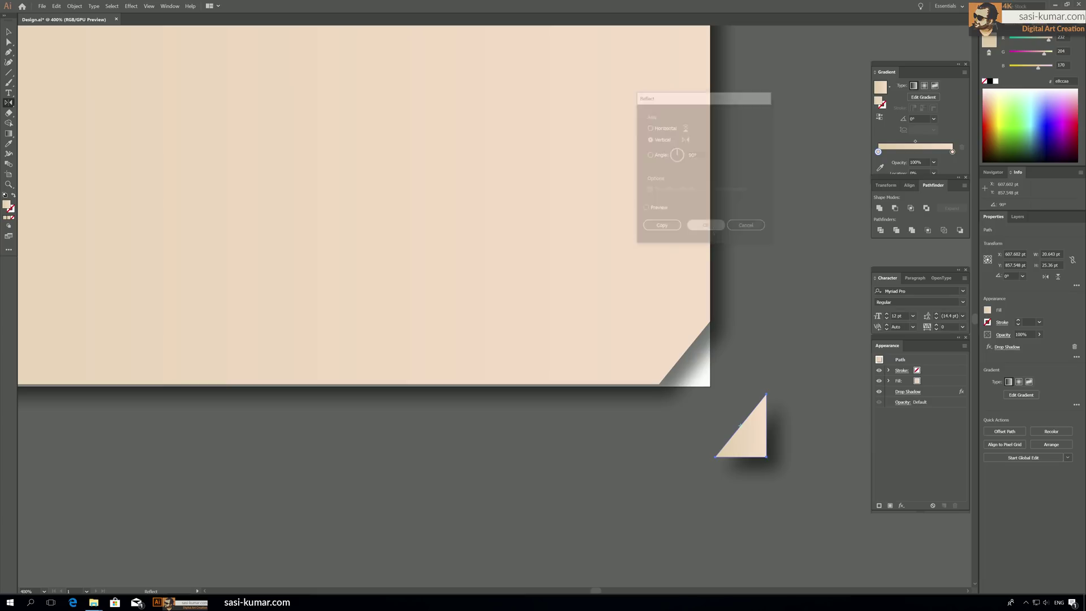
double_click(8, 103)
click(668, 127)
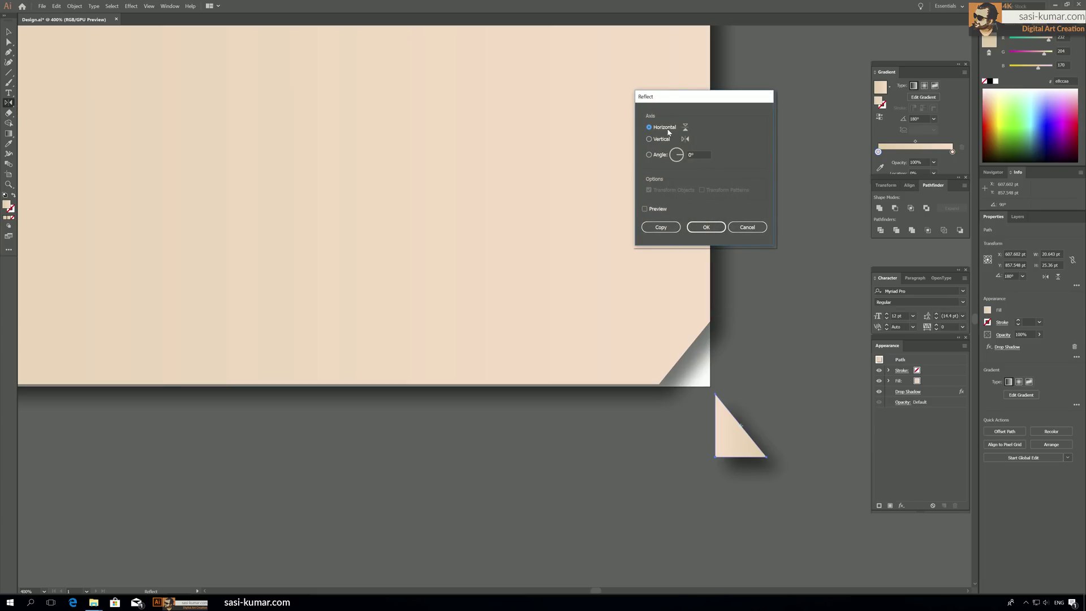
click(706, 227)
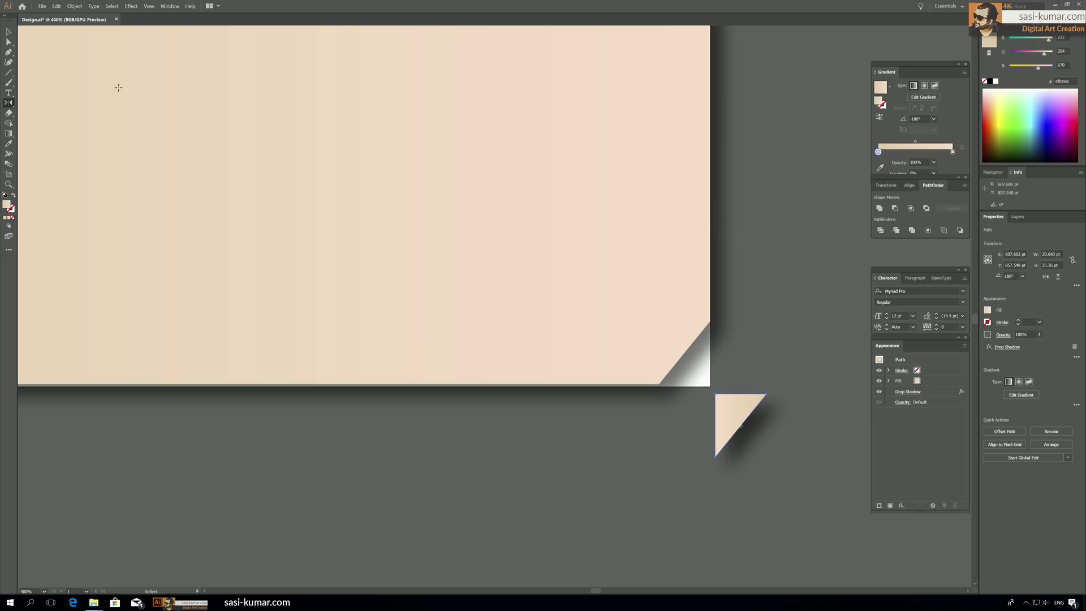
Bring the flipped triangle to the front within its group and fit it onto the page's cut corner as a fold.
click(8, 31)
drag(743, 439, 651, 442)
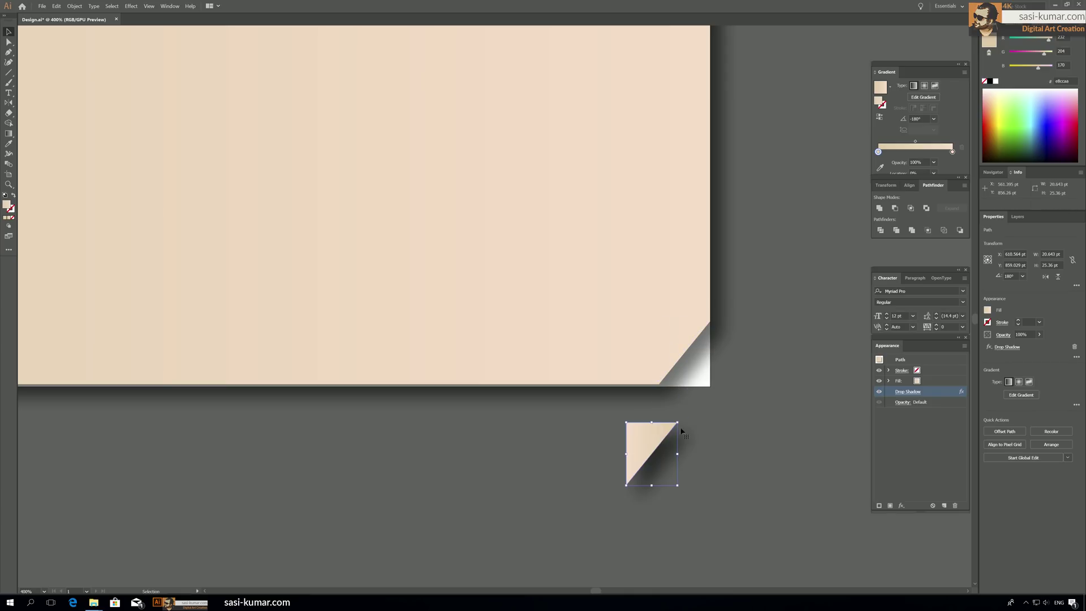
key(ctrl+a)
right_click(635, 439)
click(649, 440)
double_click(649, 440)
right_click(649, 438)
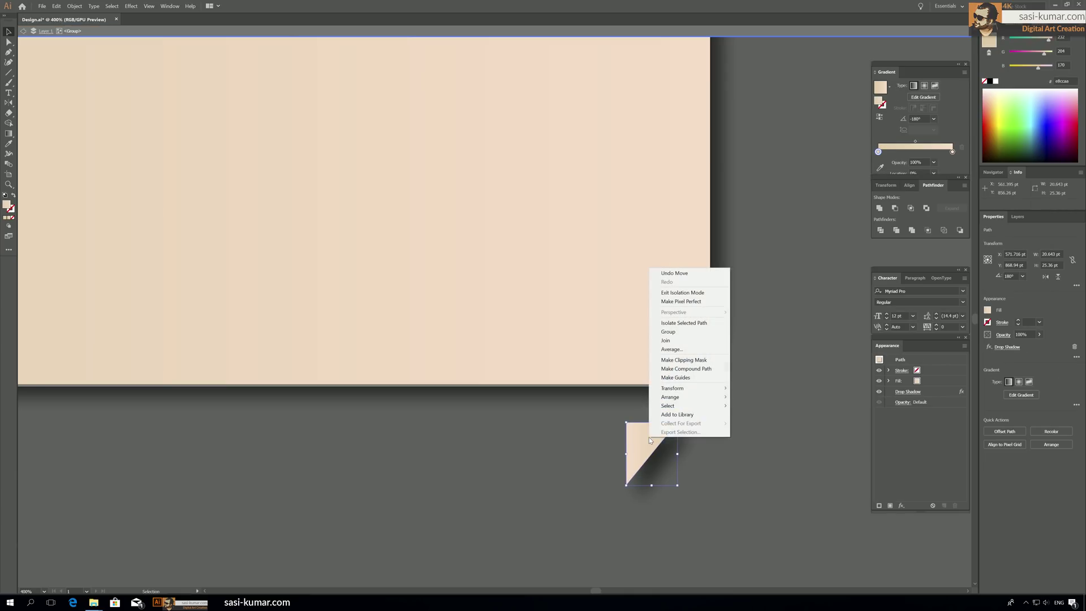
mouse_move(705, 402)
click(755, 397)
drag(633, 444, 685, 348)
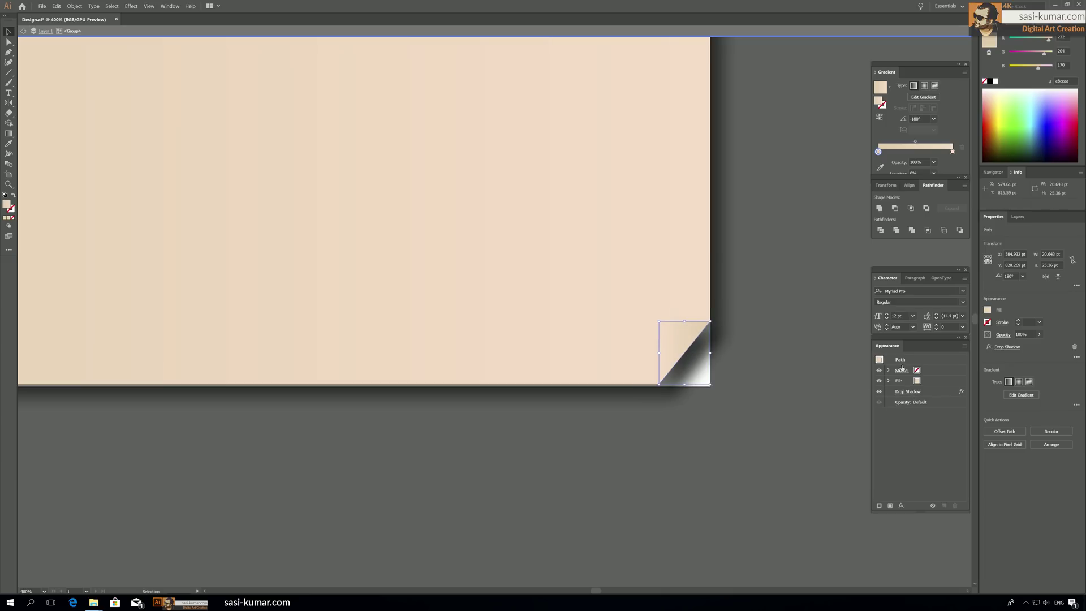
Edit the folded corner's drop shadow with the preview on, setting the X offset to -4 pt.
click(908, 391)
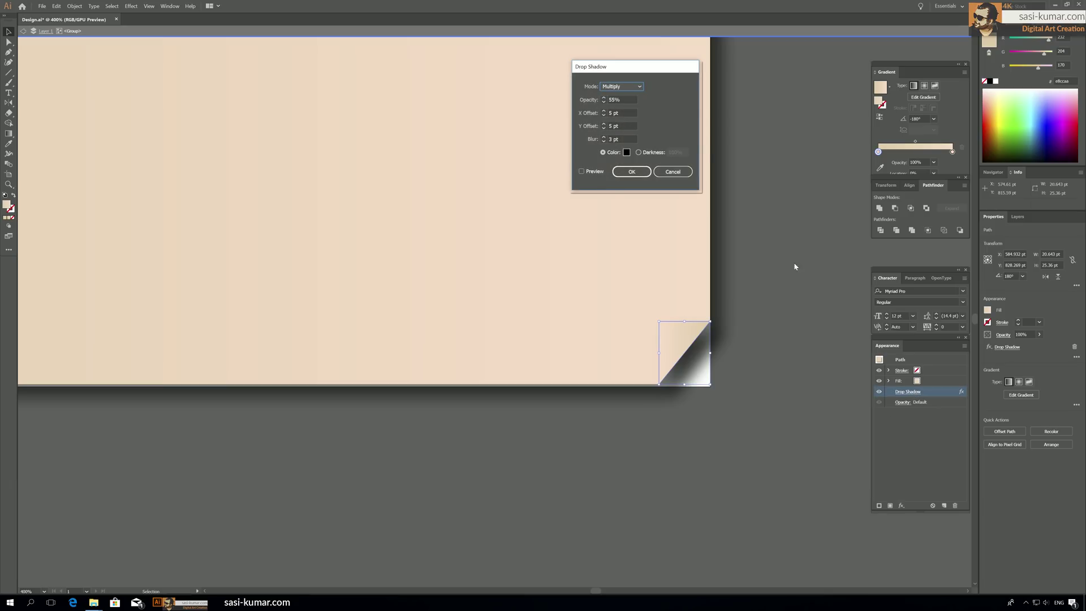
click(582, 172)
click(603, 116)
click(602, 115)
click(603, 115)
click(603, 116)
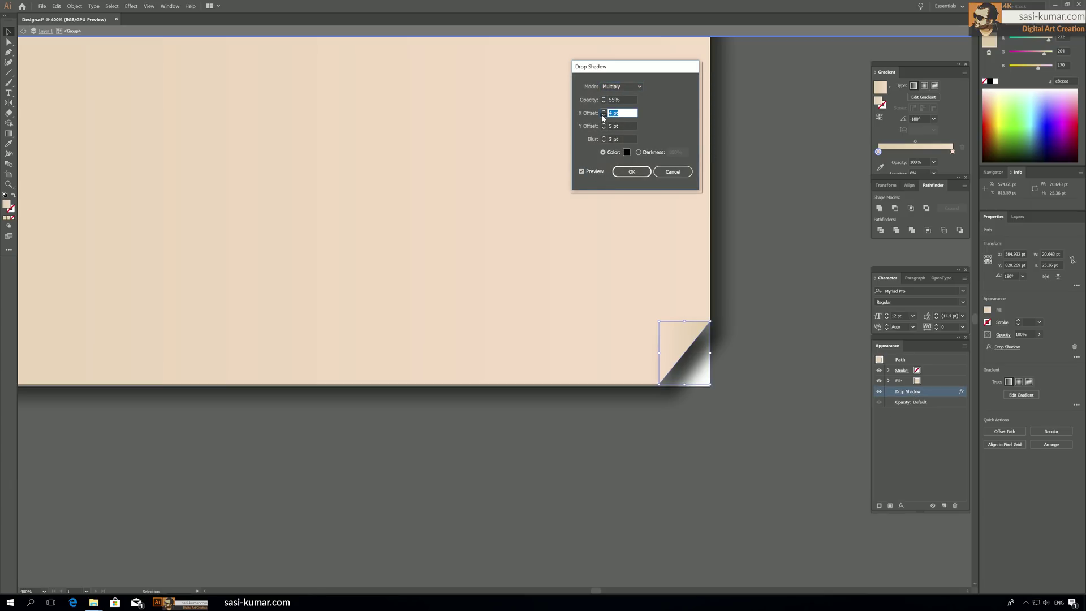
click(603, 116)
click(603, 116)
click(603, 115)
click(603, 115)
click(603, 116)
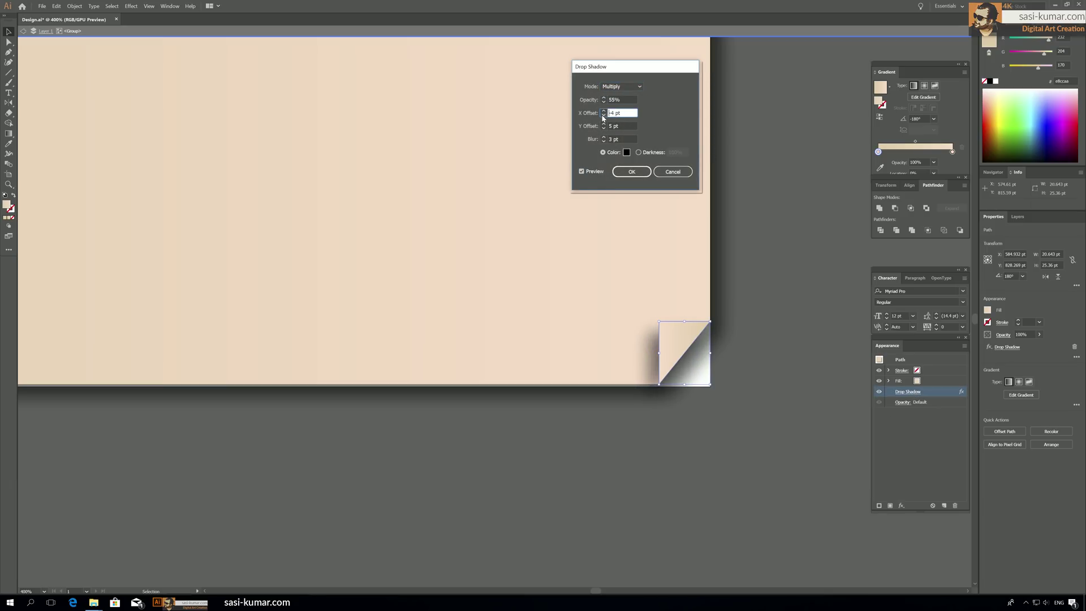
Set the folded corner's drop shadow Y offset to 0 pt, apply it and leave group isolation.
click(603, 128)
click(603, 128)
click(602, 128)
click(602, 129)
click(603, 128)
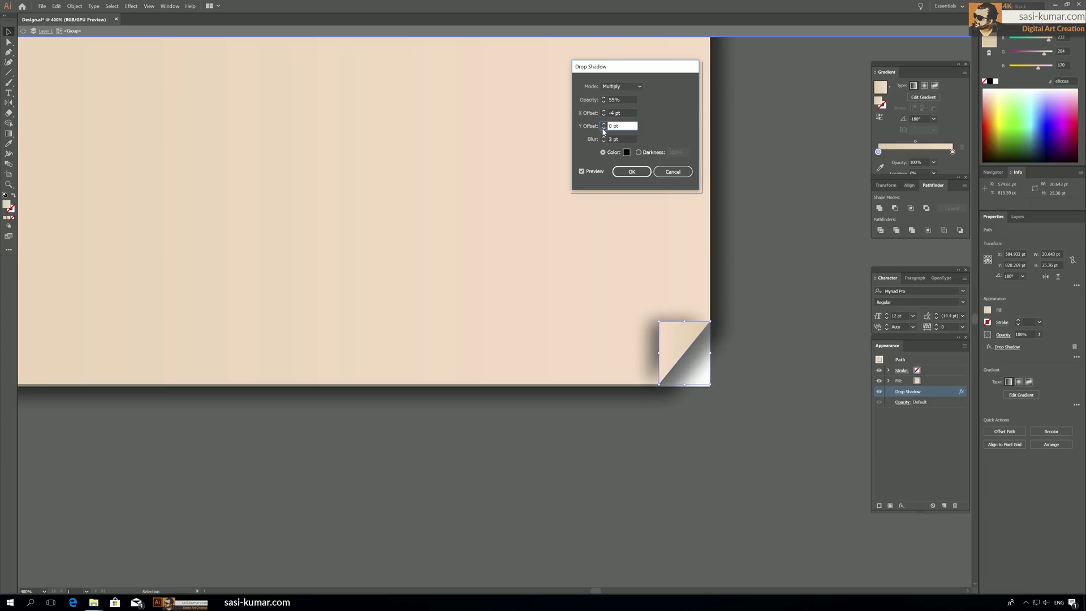
click(629, 172)
double_click(730, 490)
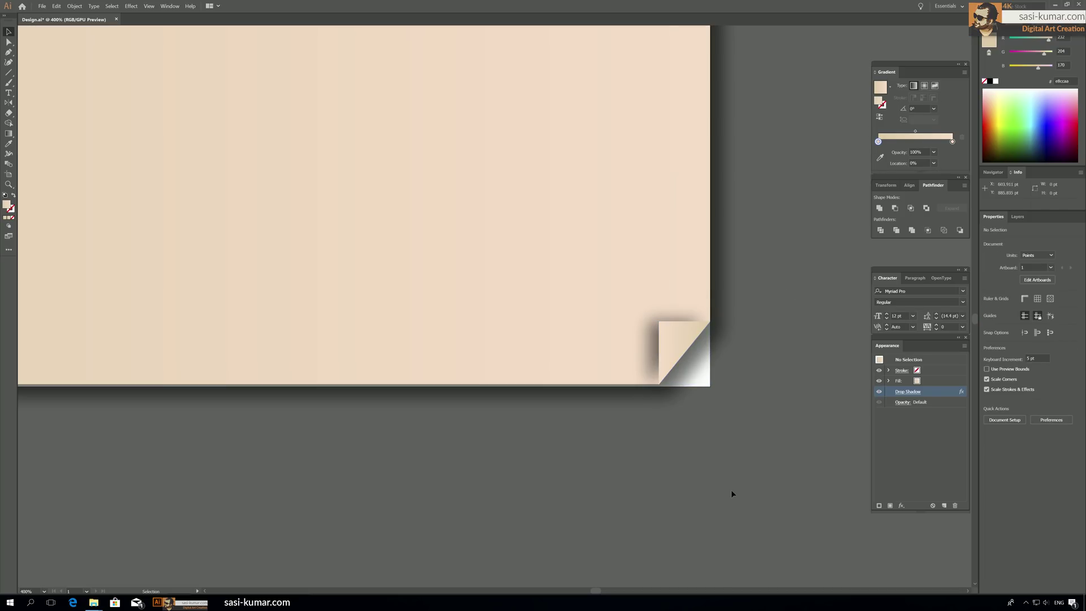
Unlock all objects, try moving the whole page group aside, and undo that move.
key(ctrl+minus)
key(ctrl+minus)
key(ctrl+minus)
key(ctrl+minus)
key(ctrl+minus)
key(ctrl+minus)
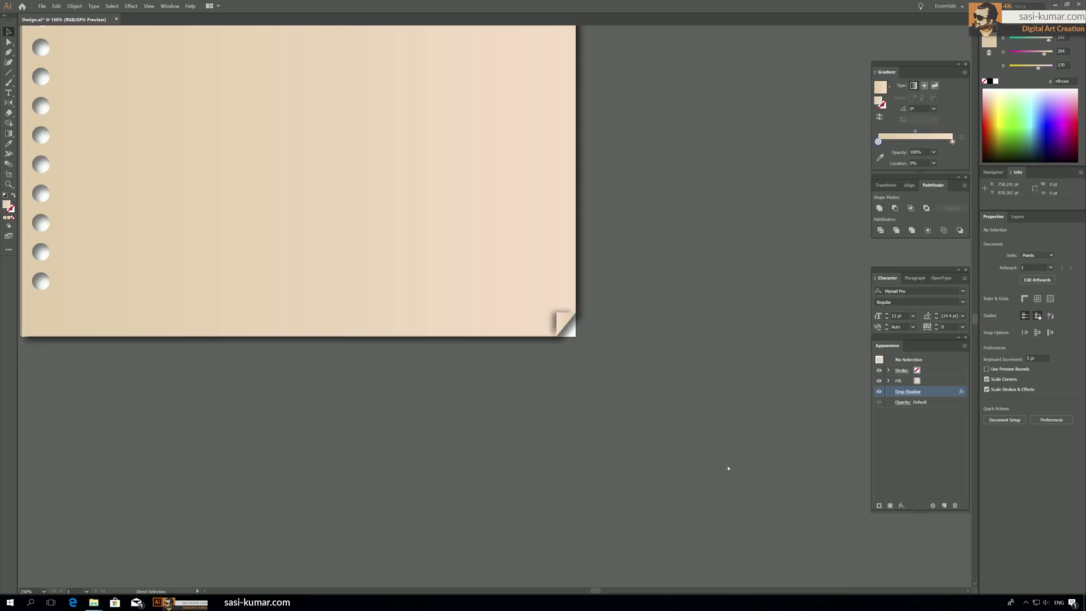
scroll(728, 467, up, 3)
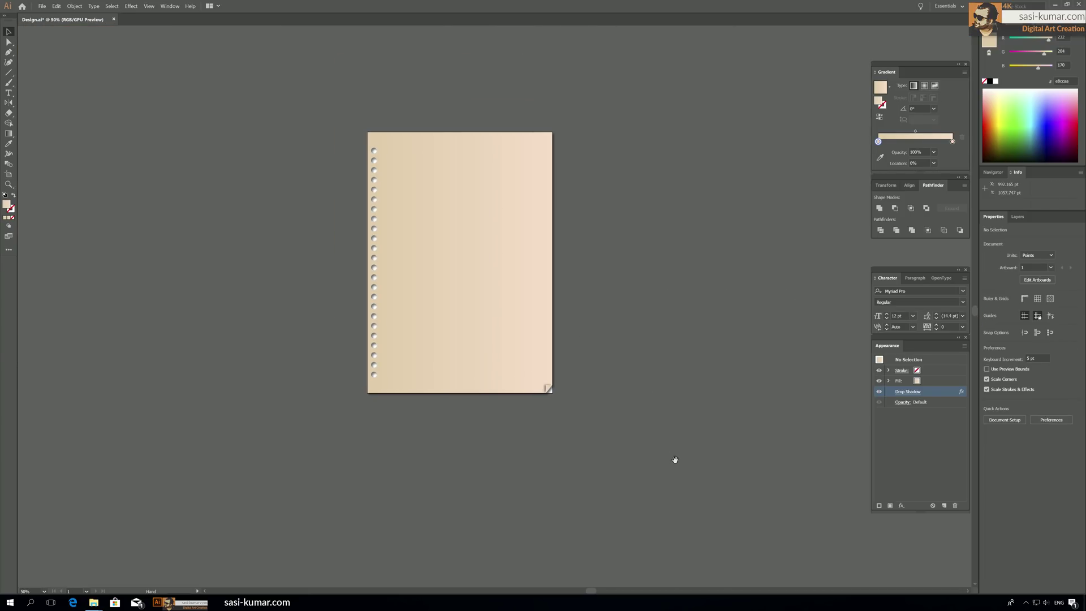
key(a)
key(a)
click(462, 395)
drag(456, 340, 548, 359)
key(ctrl+z)
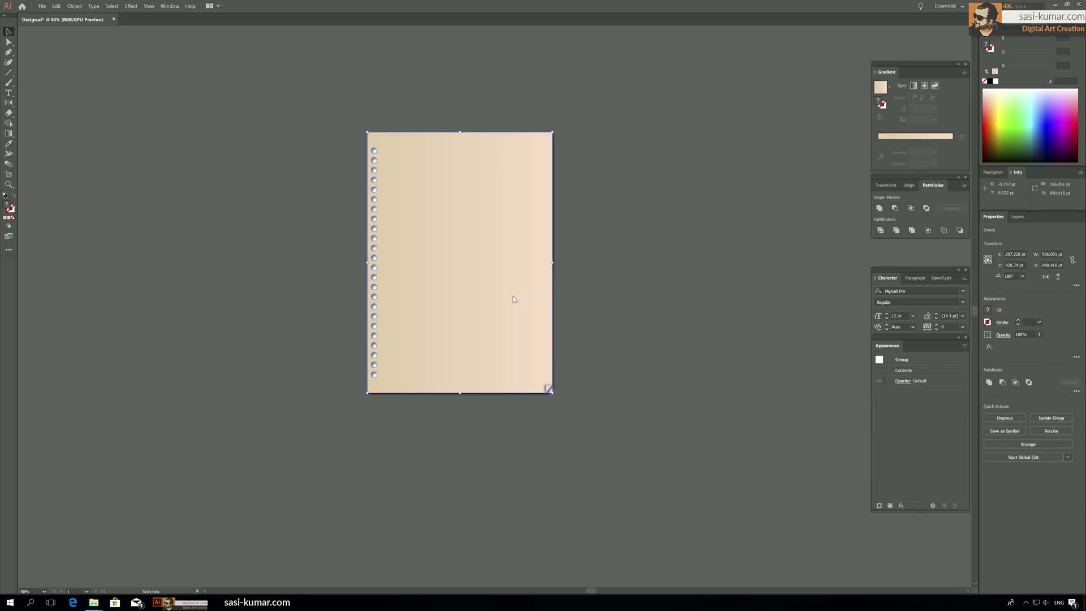
Send the page group to the back, behind the ruled lines and red margin line.
right_click(512, 296)
mouse_move(577, 379)
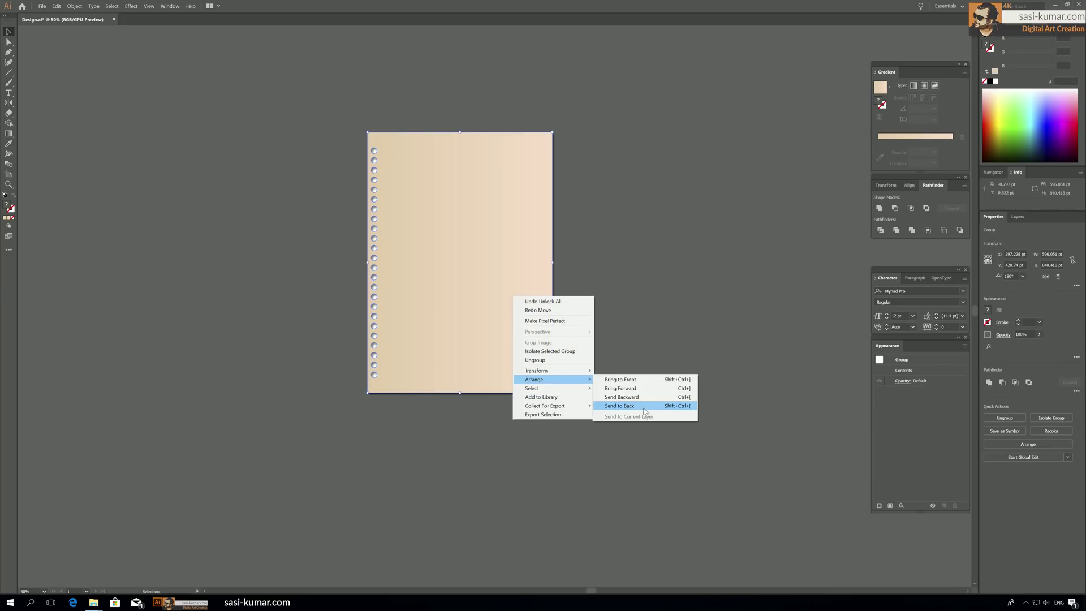
click(644, 405)
click(657, 385)
Lock the notebook page's layer and create a new layer above it for the text.
scroll(670, 399, up, 2)
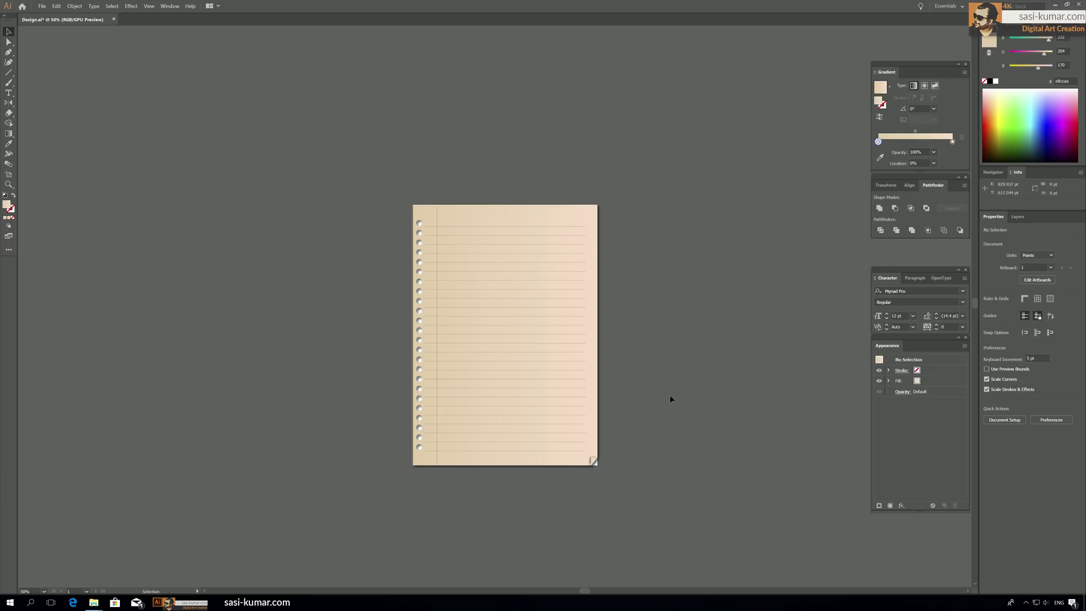
key(ctrl+plus)
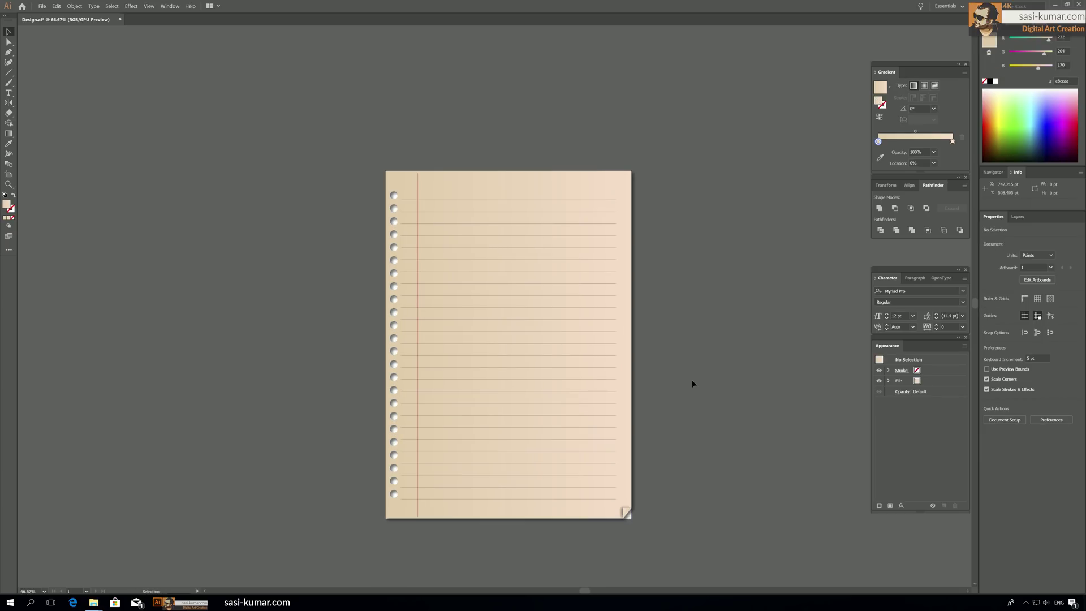
scroll(707, 389, down, 1)
key(ctrl+plus)
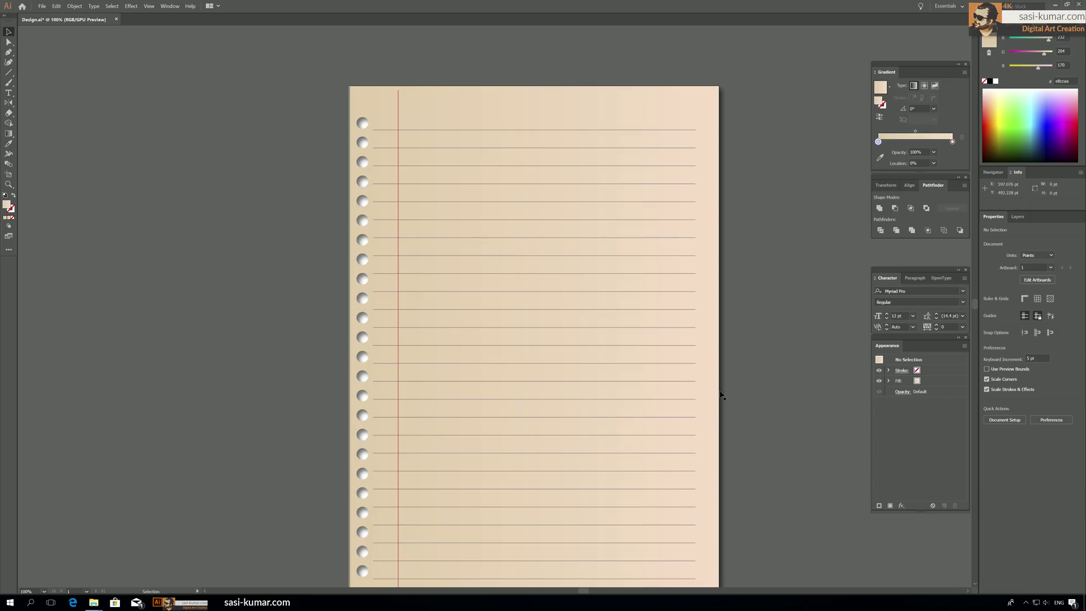
drag(690, 383, 634, 338)
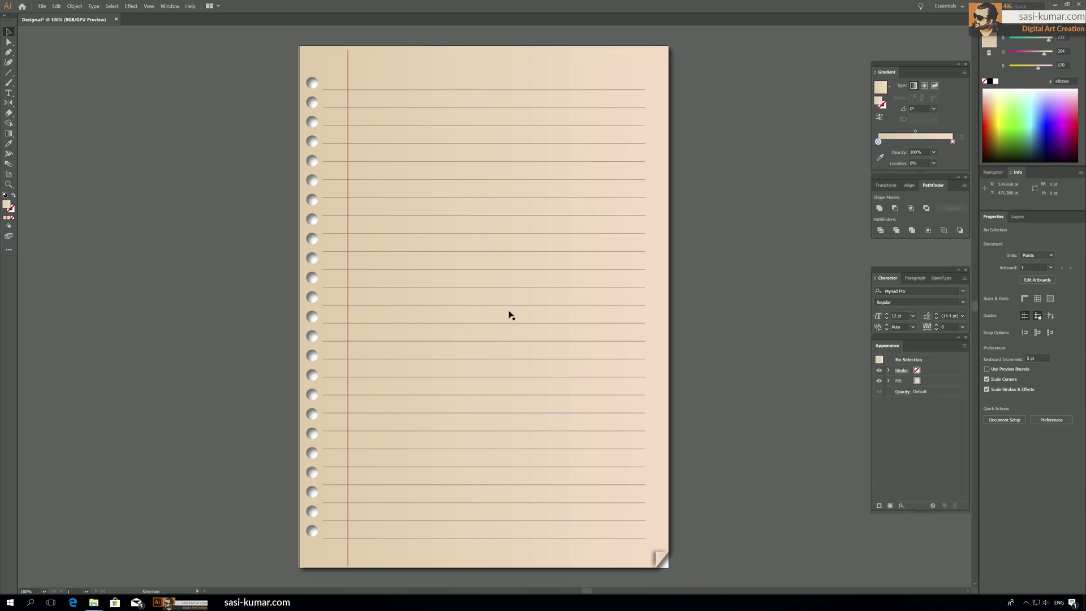
click(13, 95)
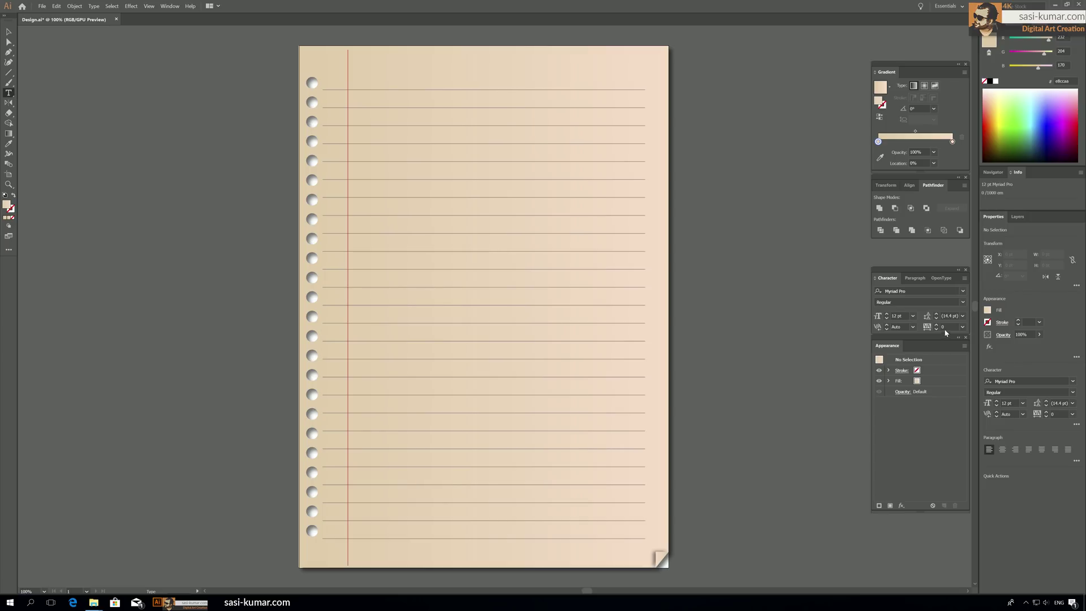
click(1017, 216)
click(1059, 588)
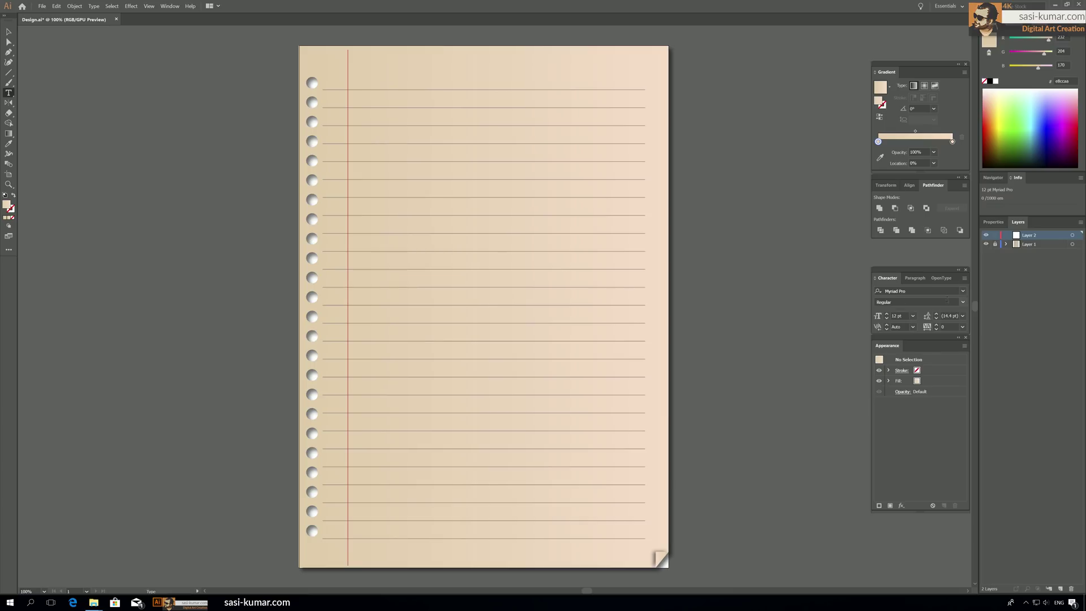
Add the text "Blue" to the page in Franklin Gothic Demi and scale it up to about 163.5 pt.
click(963, 291)
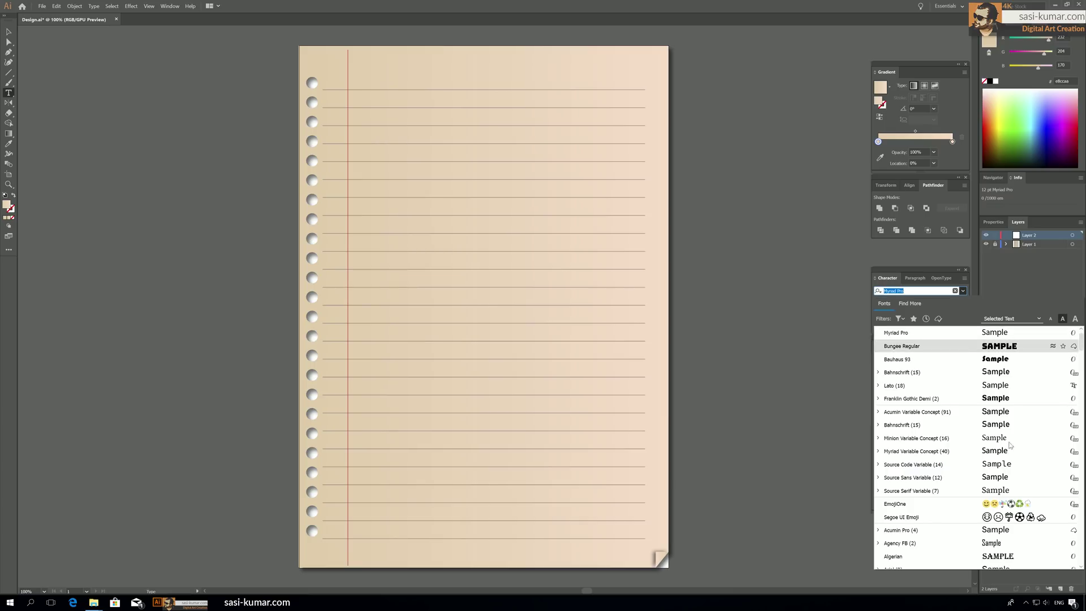
click(961, 398)
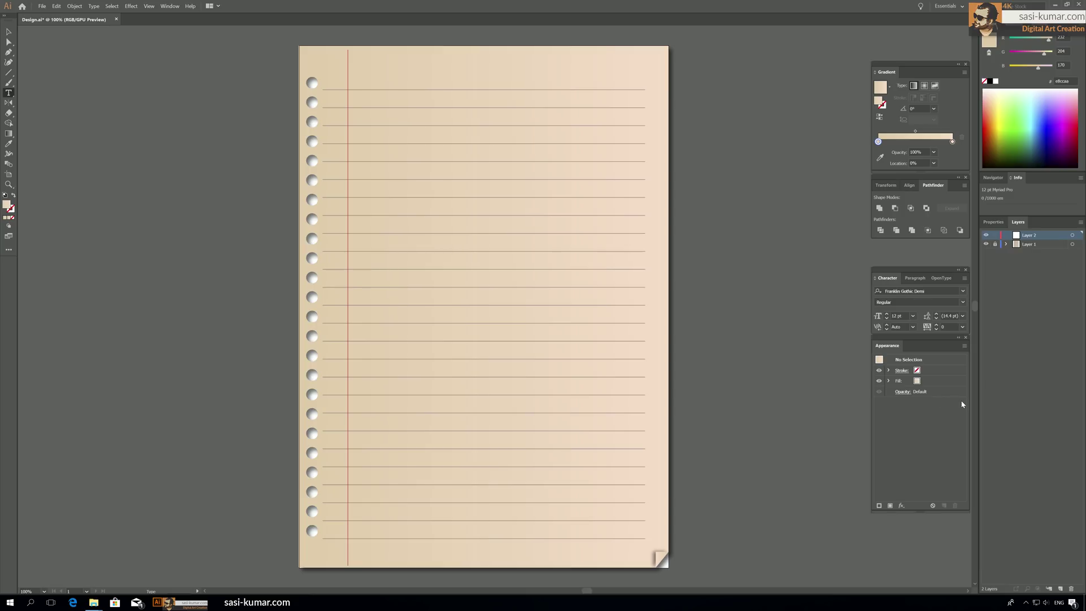
click(425, 224)
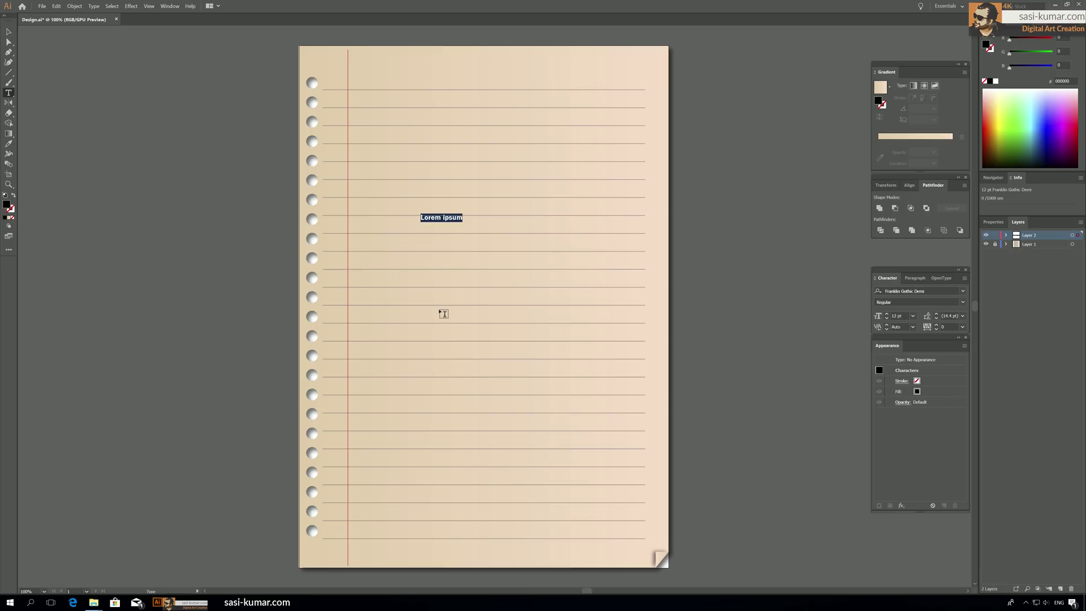
text(Blue)
click(9, 32)
click(428, 218)
drag(436, 224, 622, 330)
Duplicate the word "Blue" beneath the original and change the copy's text to "Print".
drag(536, 284, 501, 315)
double_click(500, 311)
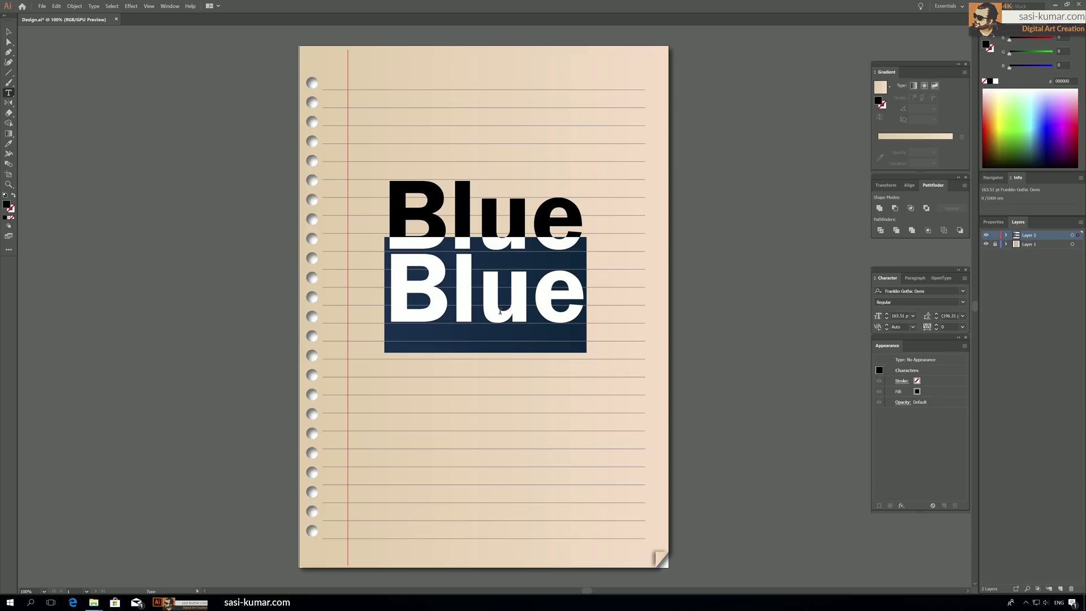
text(Print)
key(Escape)
mouse_move(472, 312)
mouse_down()
mouse_move(461, 302)
mouse_move(460, 319)
mouse_up()
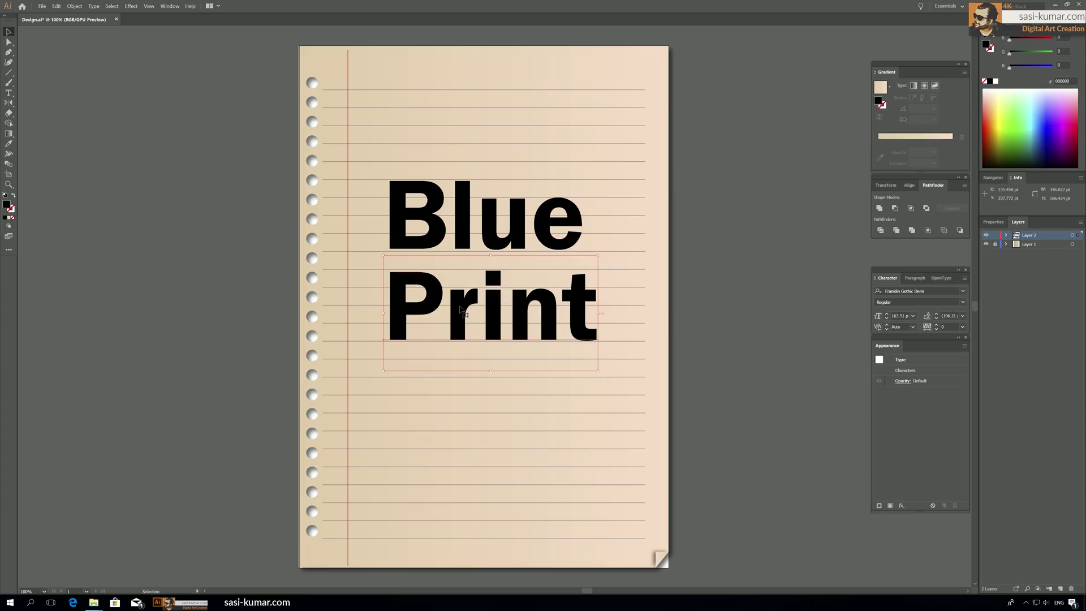
Centre-align "Blue" and "Print" horizontally with each other and shift them together slightly to the right.
shift+click(464, 245)
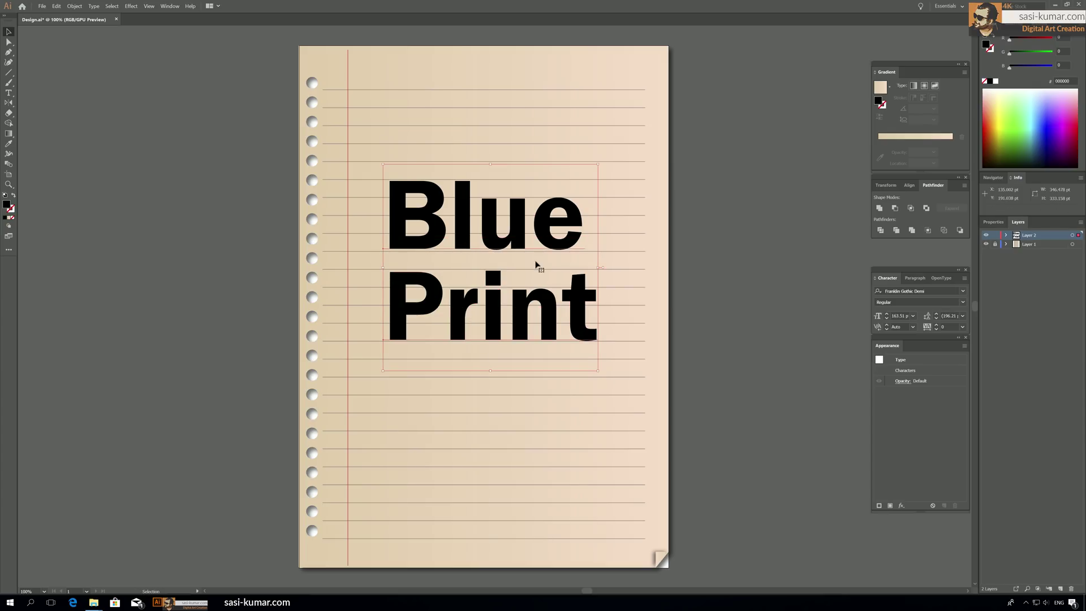
click(911, 185)
click(894, 207)
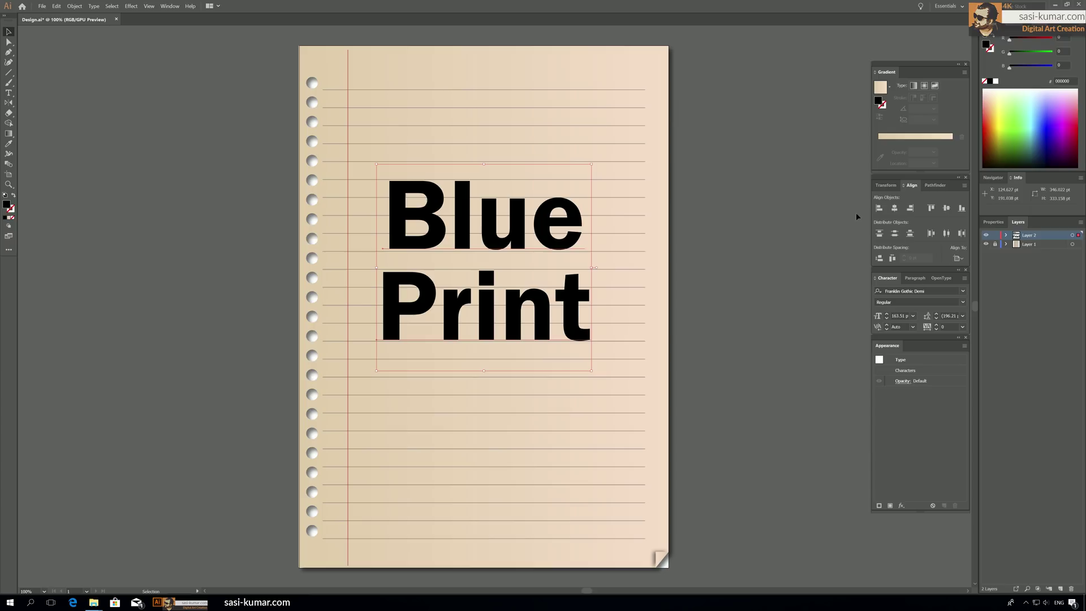
drag(517, 238, 524, 235)
click(760, 248)
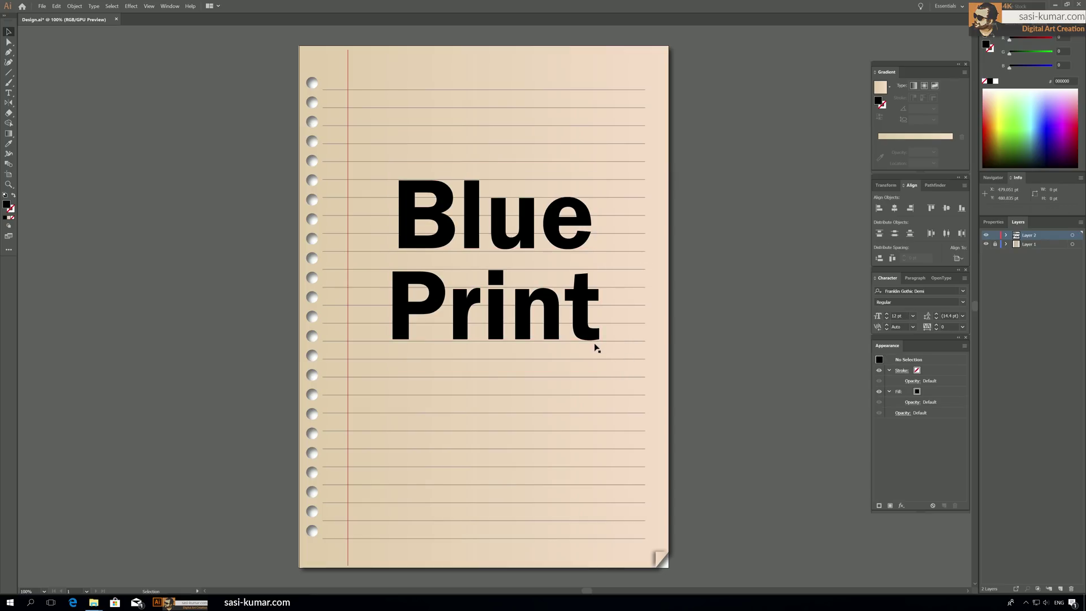
Fill both words with a bright blue that has green 75 and blue 255.
click(447, 241)
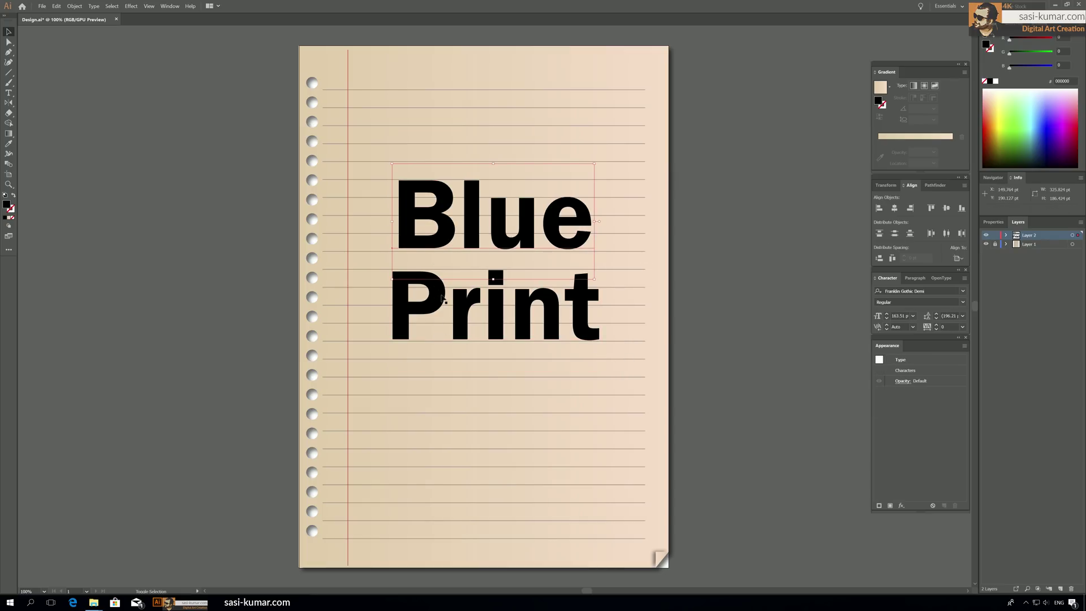
double_click(7, 205)
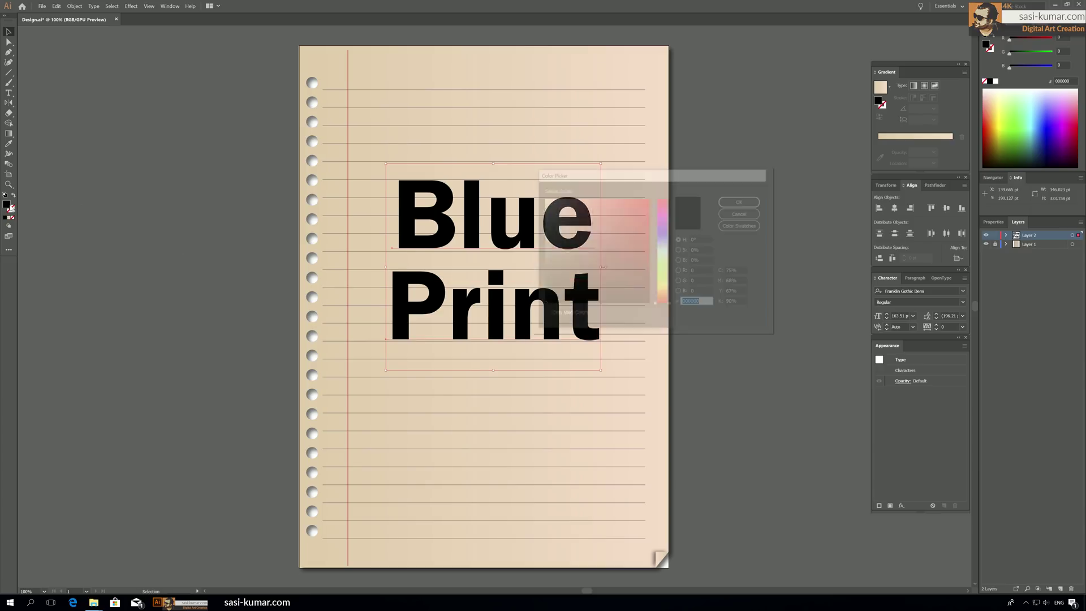
click(660, 239)
click(649, 197)
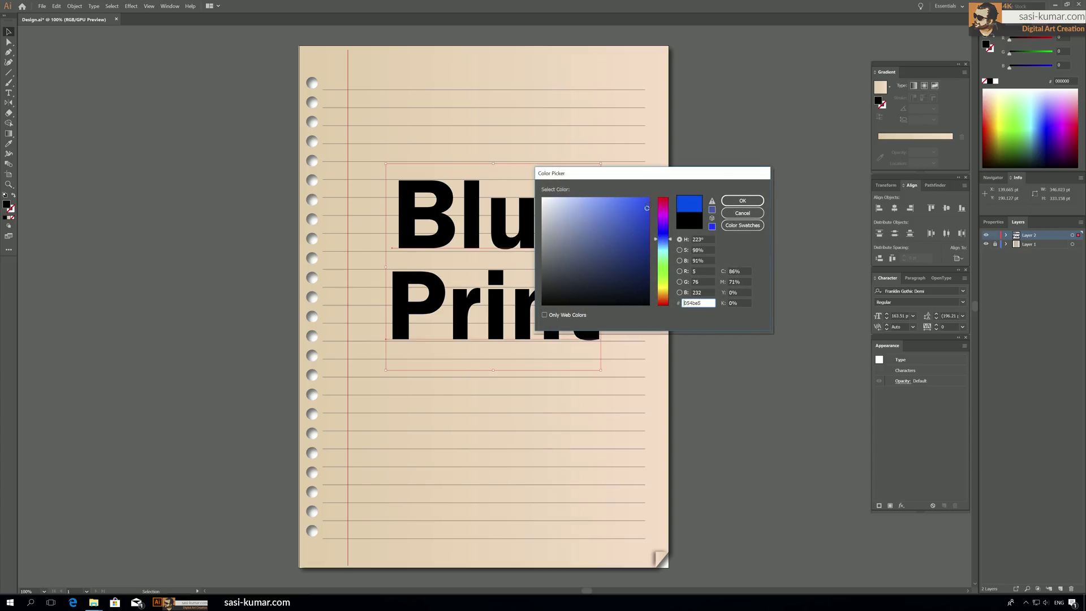
drag(666, 242, 670, 239)
double_click(692, 303)
click(742, 199)
click(716, 185)
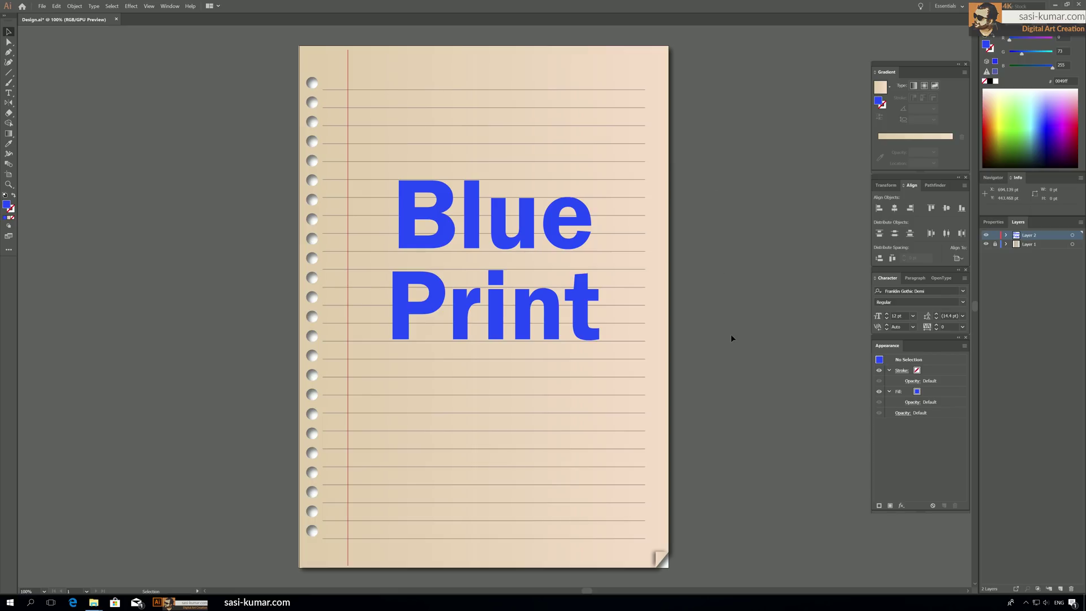
Nudge the word "Blue" down 5 pt so its baseline sits on the ruled line below.
click(467, 227)
key(Down)
key(Down)
key(Down)
key(Down)
key(Down)
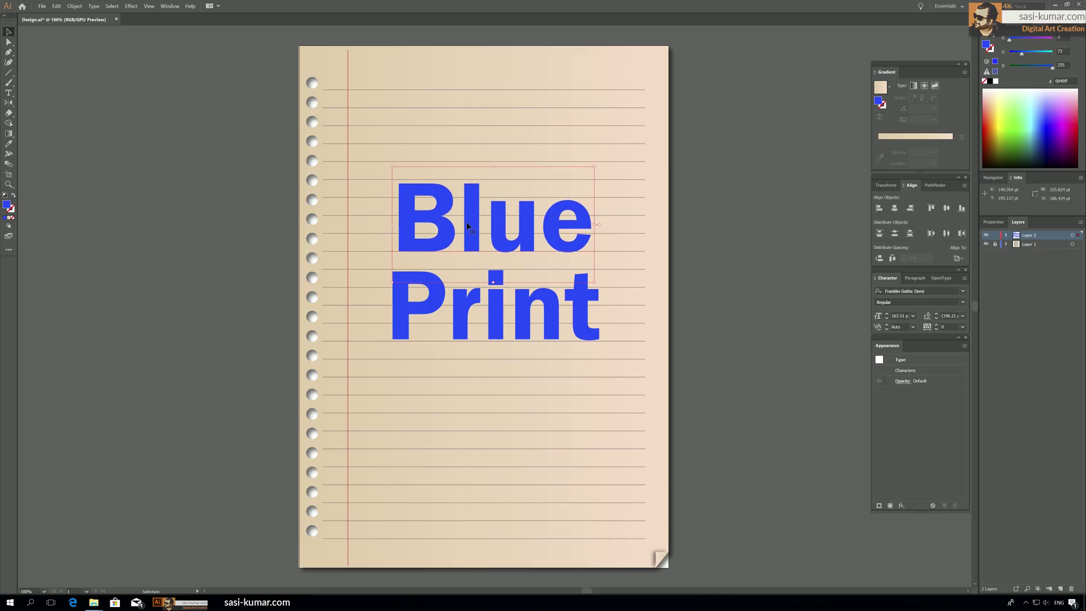
Adjust the vertical position of "Print" up close so its baseline rests exactly on a ruled line.
click(464, 323)
key(Down)
key(Down)
key(Down)
key(Down)
key(Down)
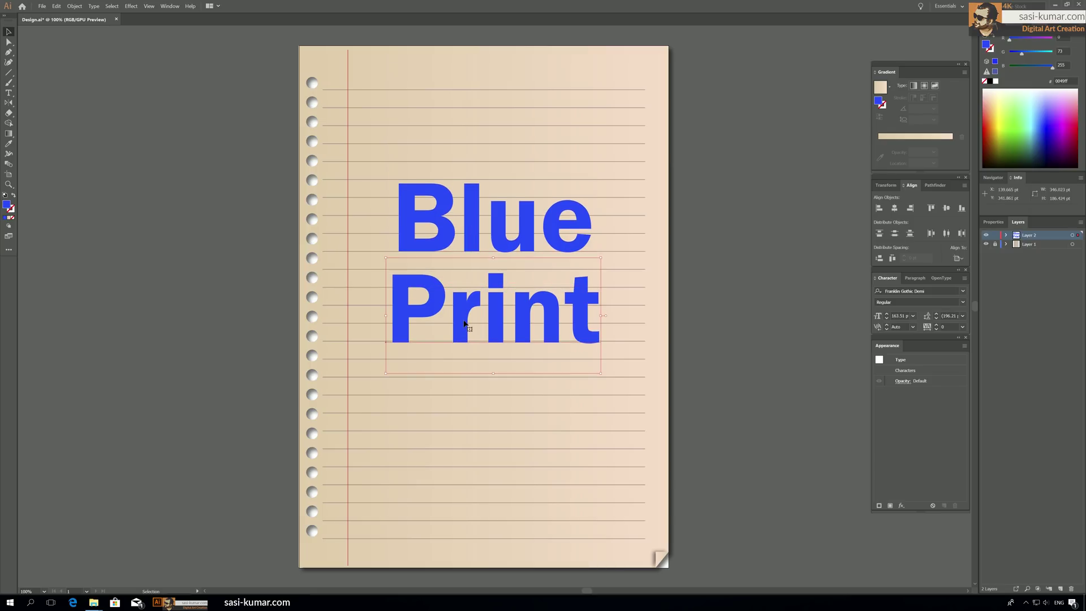
key(Up)
key(Up)
key(Up)
key(Up)
key(Up)
key(ctrl+plus)
key(ctrl+plus)
key(ctrl+plus)
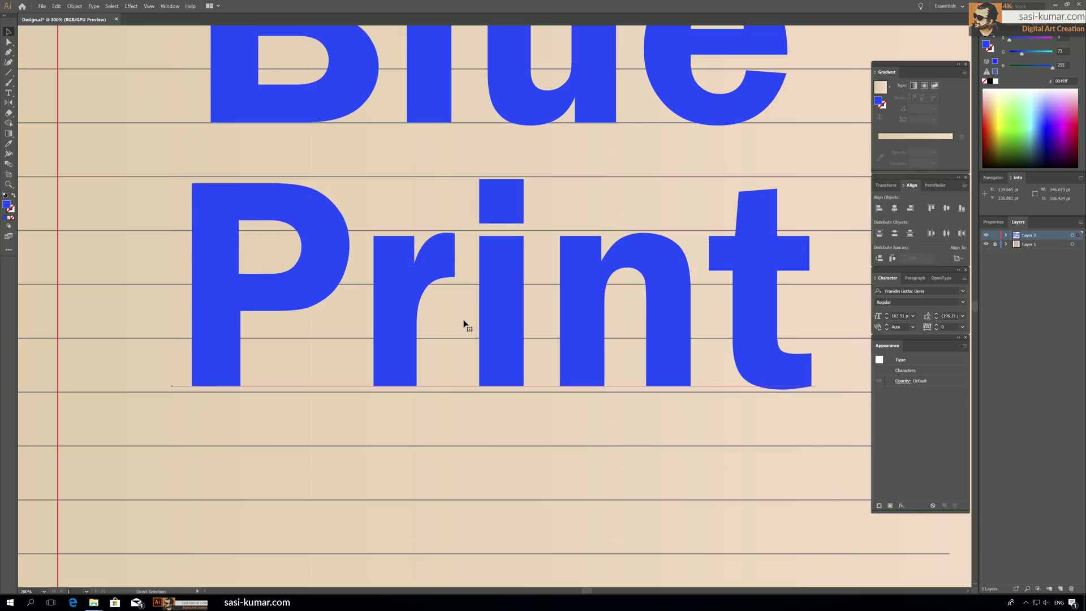
drag(487, 275, 489, 285)
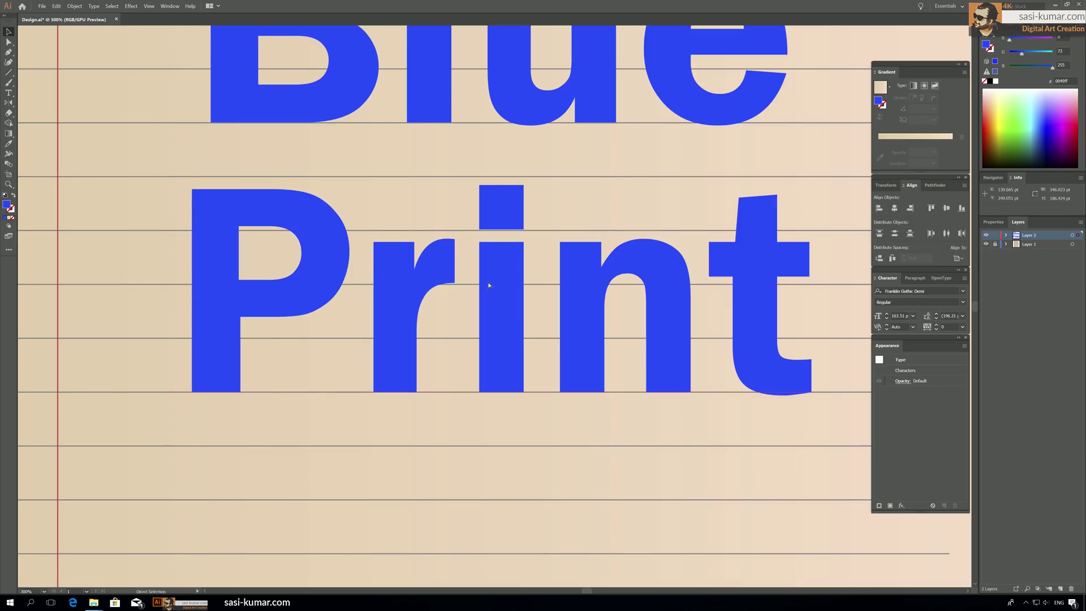
Select the words "Blue" and "Print" together.
key(ctrl+minus)
key(ctrl+minus)
key(ctrl+minus)
click(768, 290)
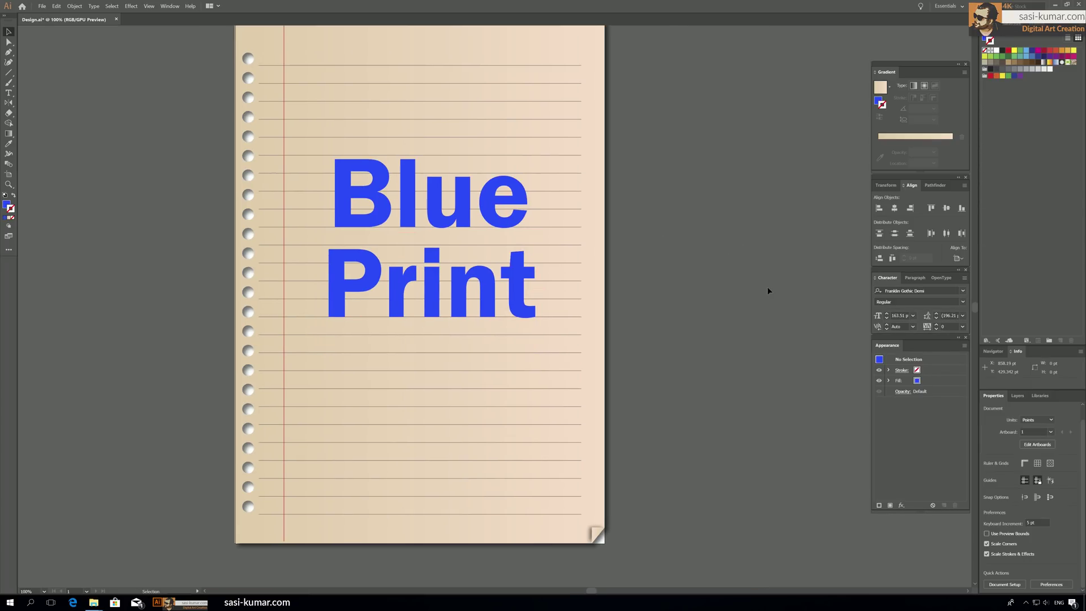
click(386, 220)
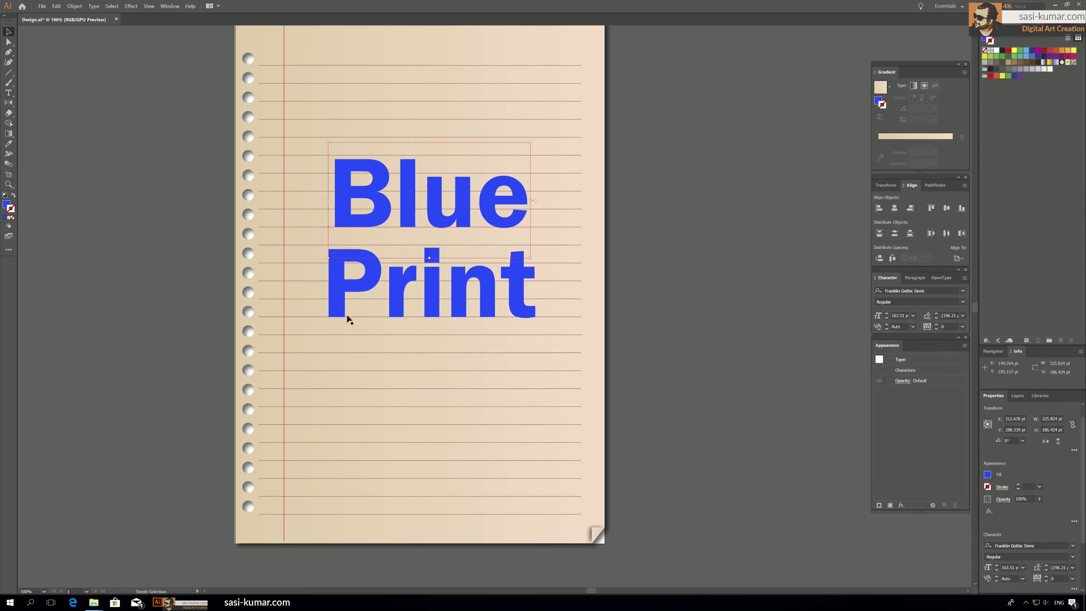
shift+click(342, 295)
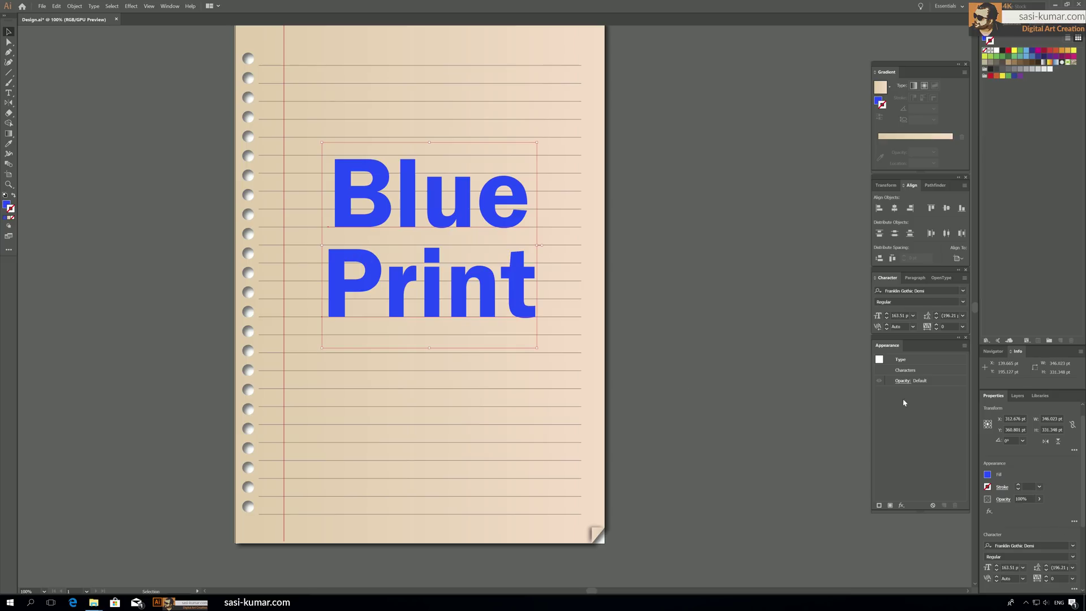
click(170, 6)
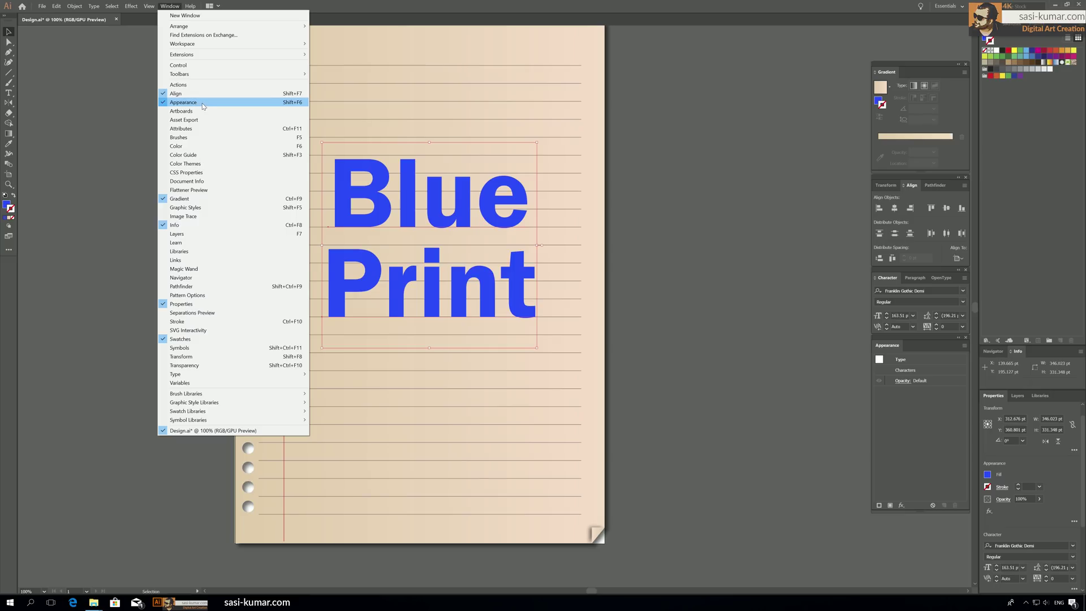
click(931, 417)
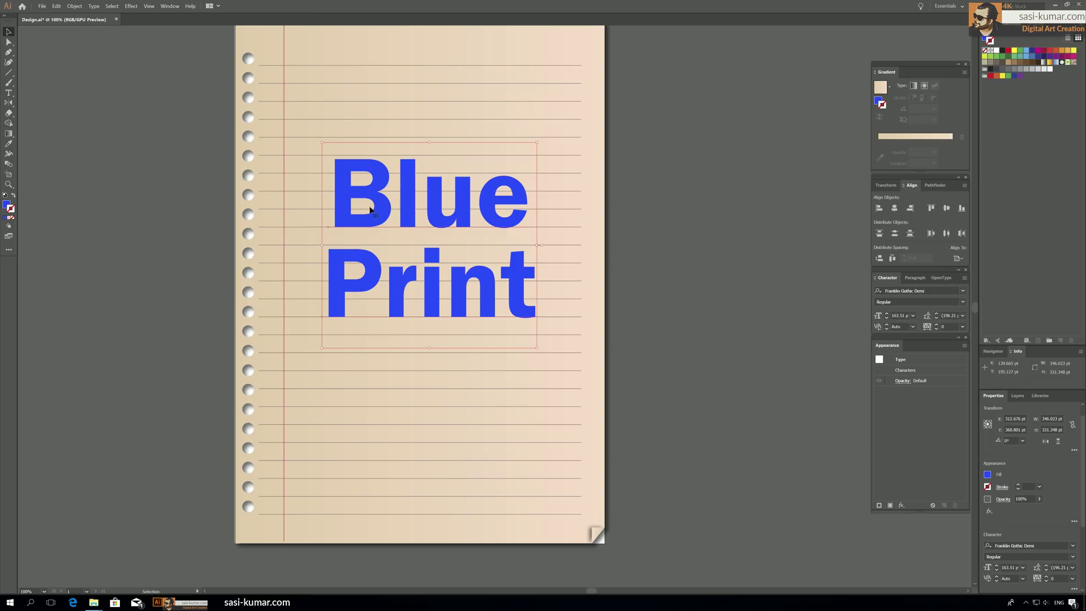
Set the character fill of the word "Print" to None and deselect it.
double_click(912, 371)
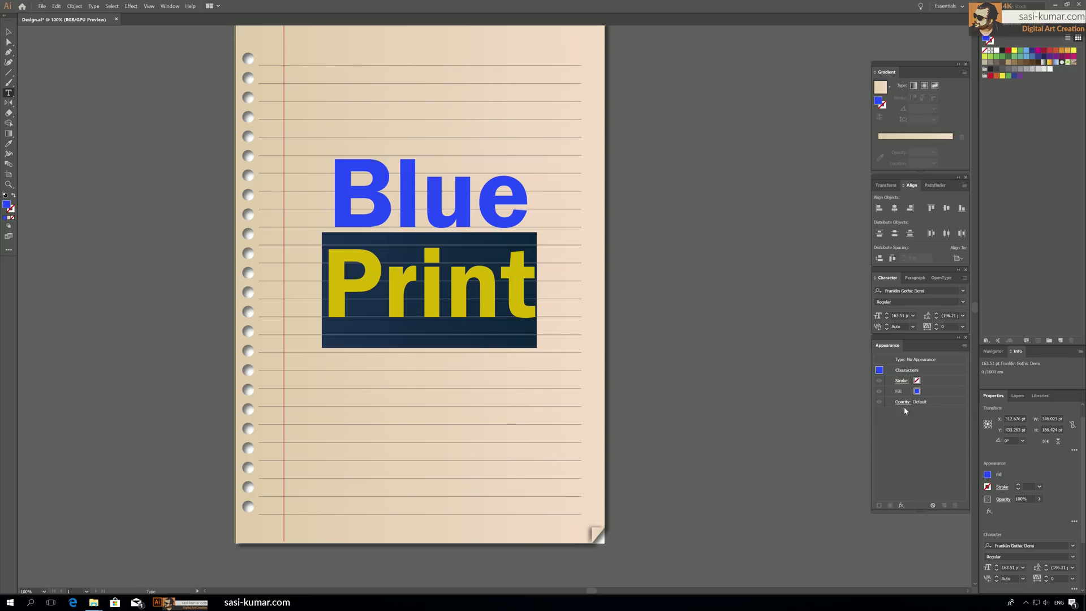
click(938, 395)
click(924, 391)
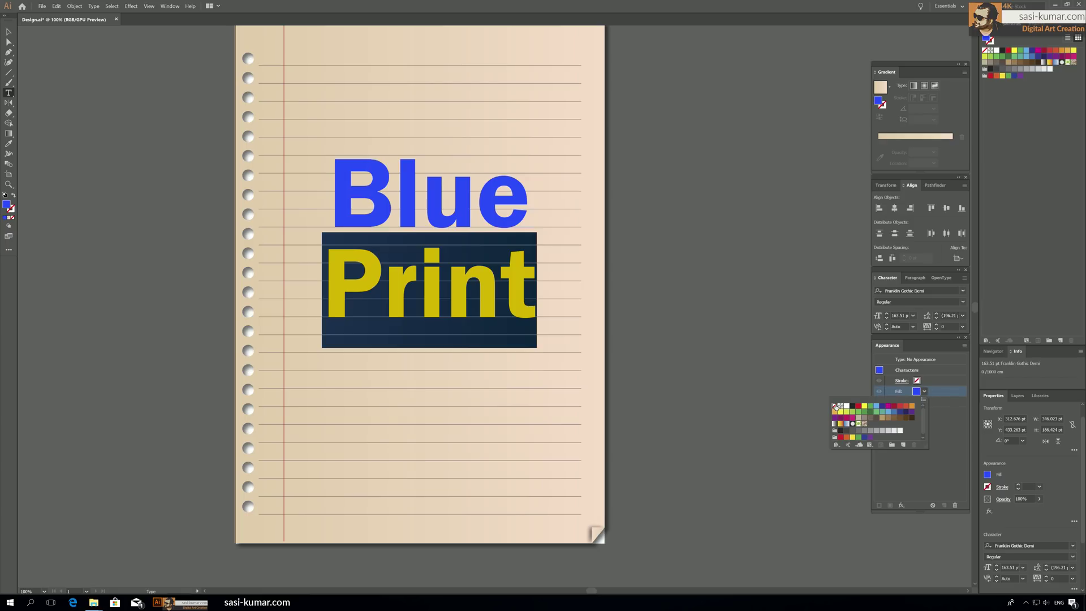
click(836, 406)
click(955, 443)
key(ctrl+shift+a)
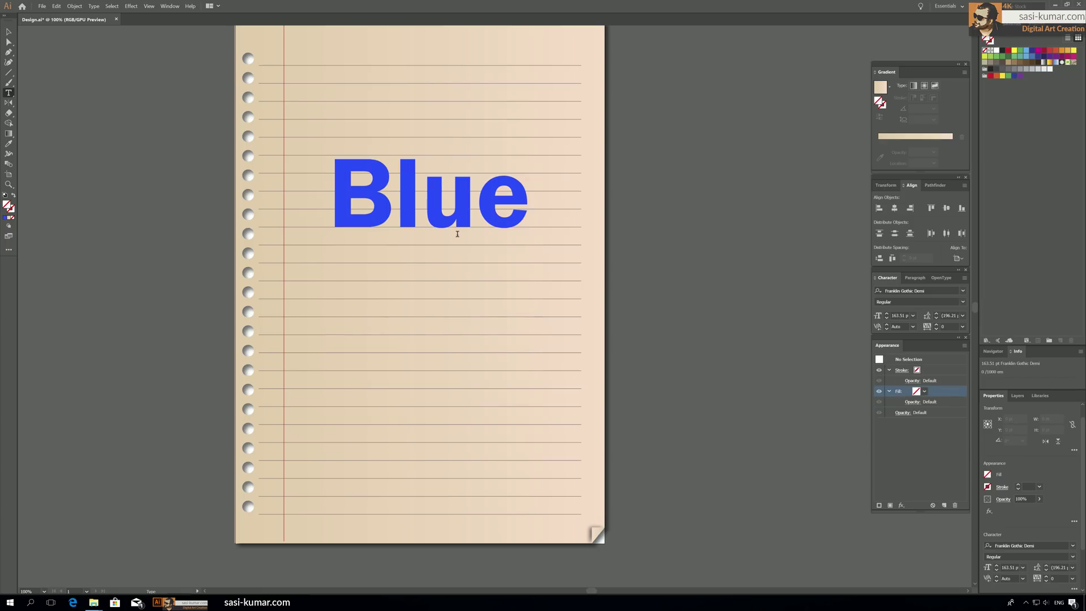
Set the character fill of the word "Blue" to None and deselect it.
click(8, 32)
click(406, 218)
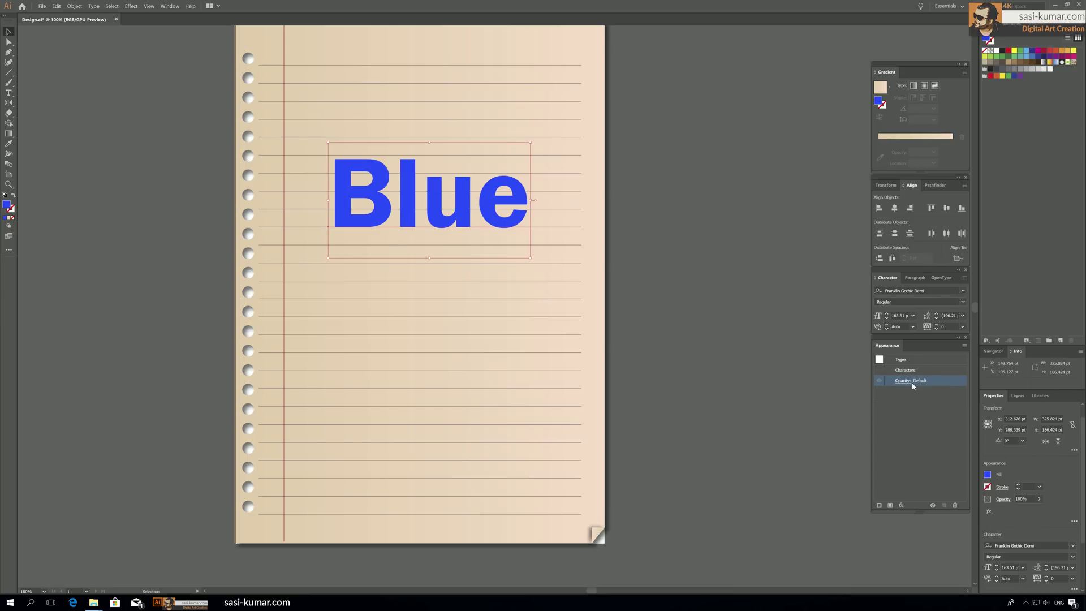
double_click(905, 370)
click(931, 390)
click(924, 391)
scroll(920, 427, down, 1)
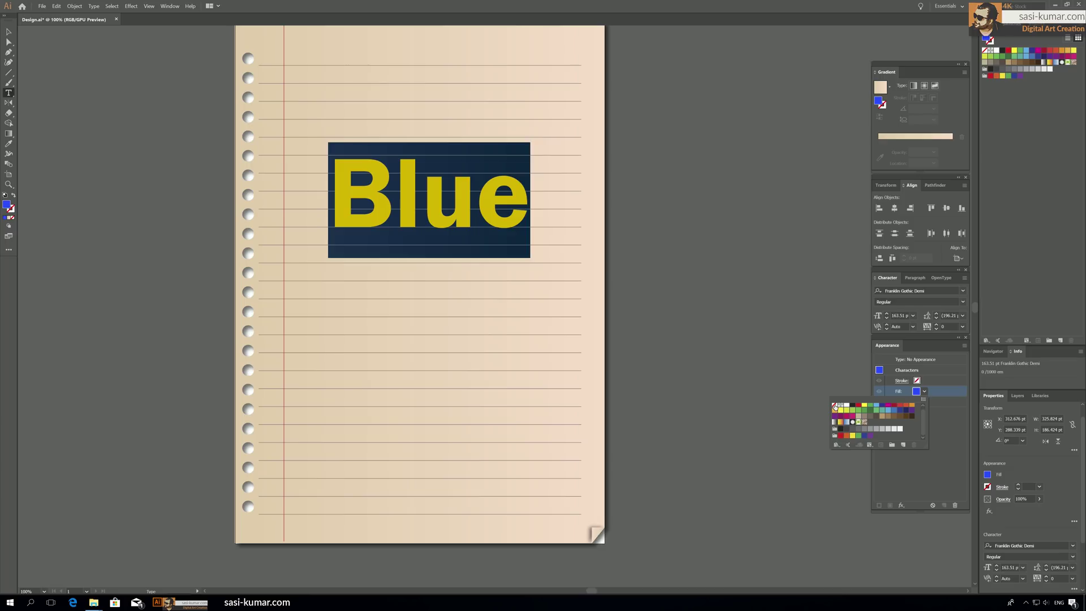
click(834, 405)
click(895, 355)
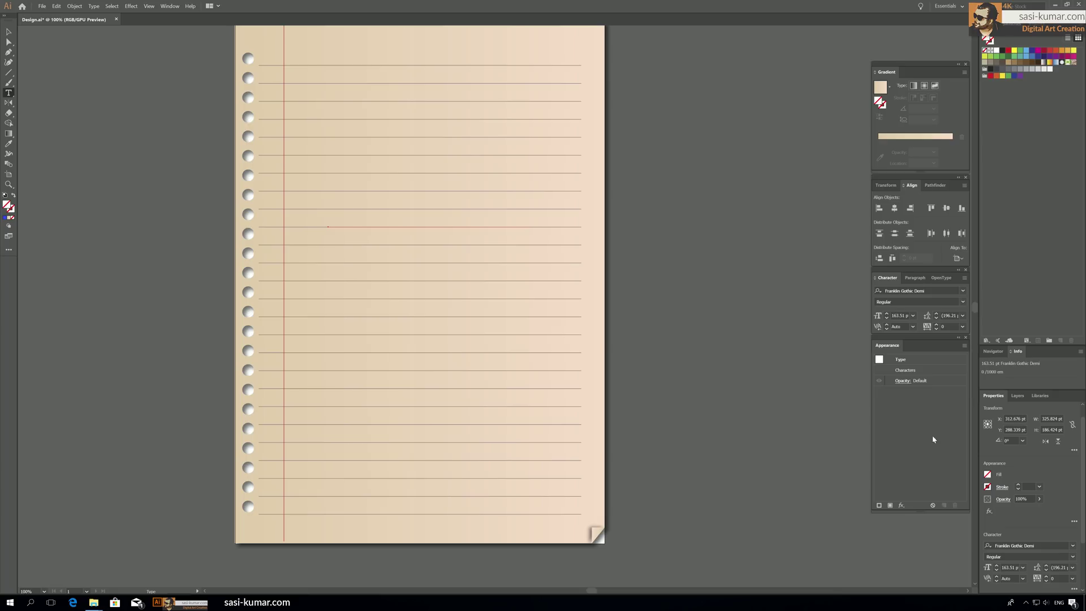
key(Escape)
click(720, 152)
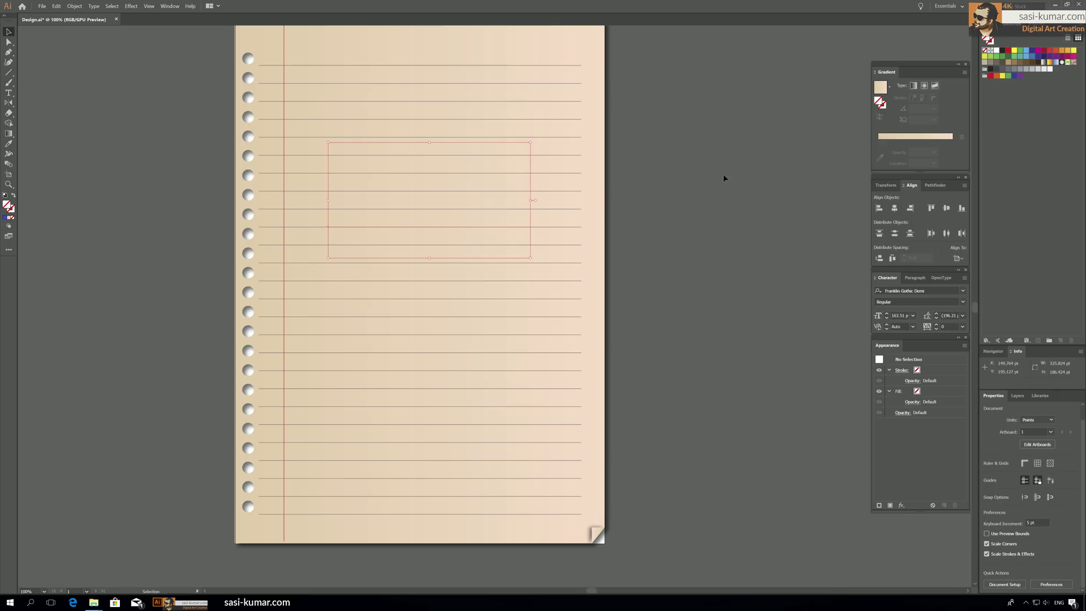
Select both words together and add a new object-level fill to them.
drag(722, 178, 395, 443)
click(901, 505)
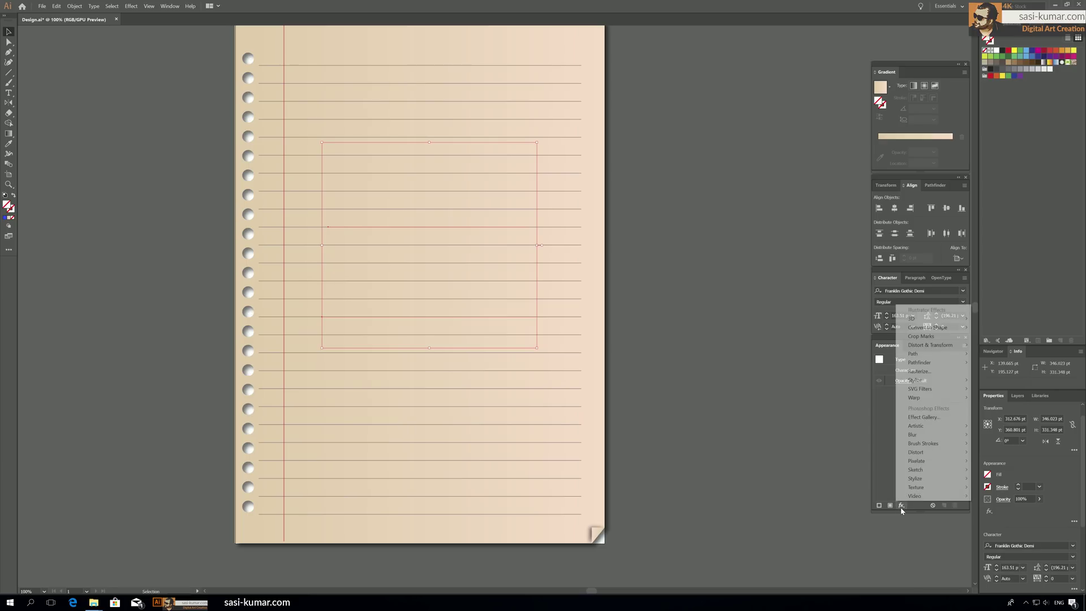
click(886, 503)
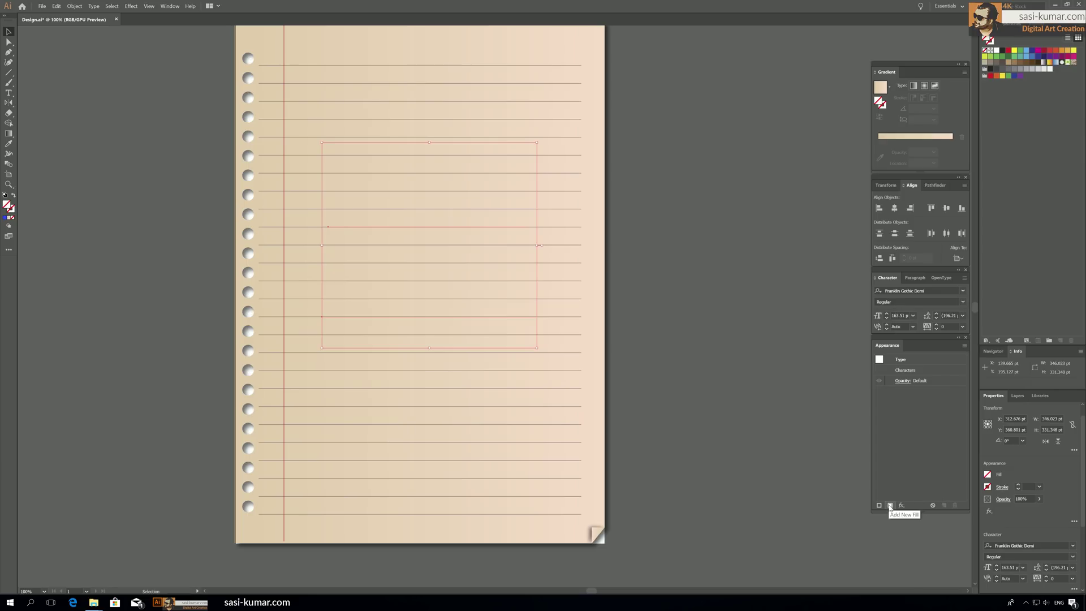
click(890, 504)
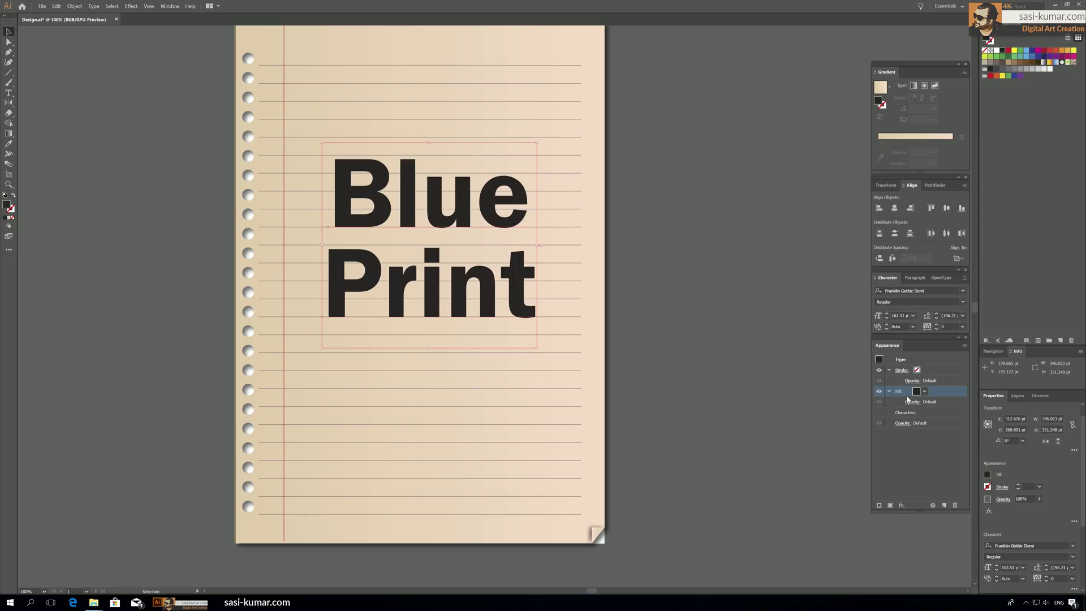
Set the new fill of both words to the bright blue hex color 0049ff.
click(924, 391)
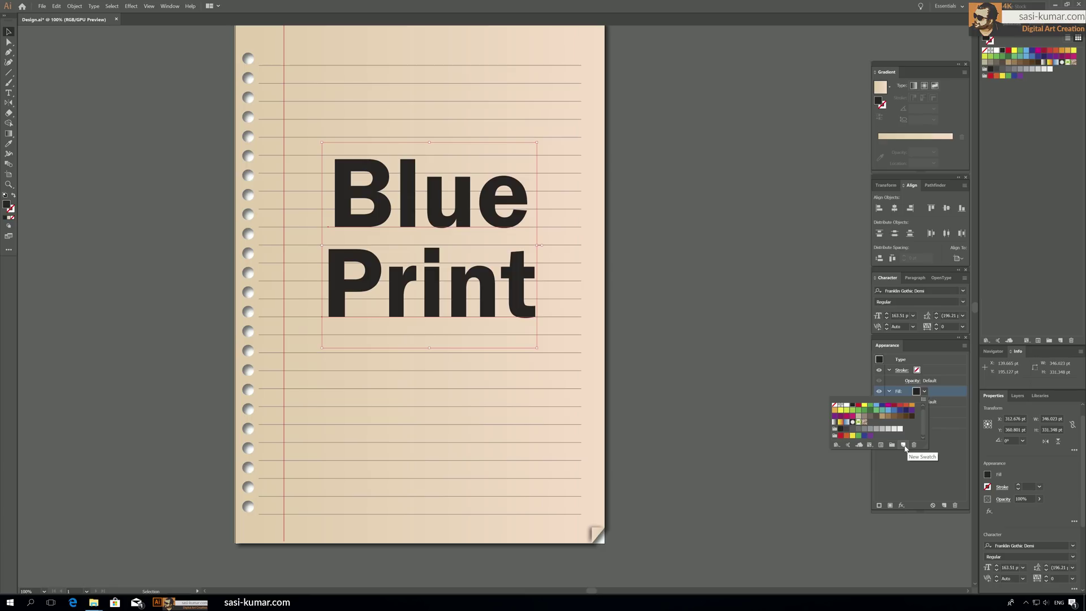
double_click(6, 204)
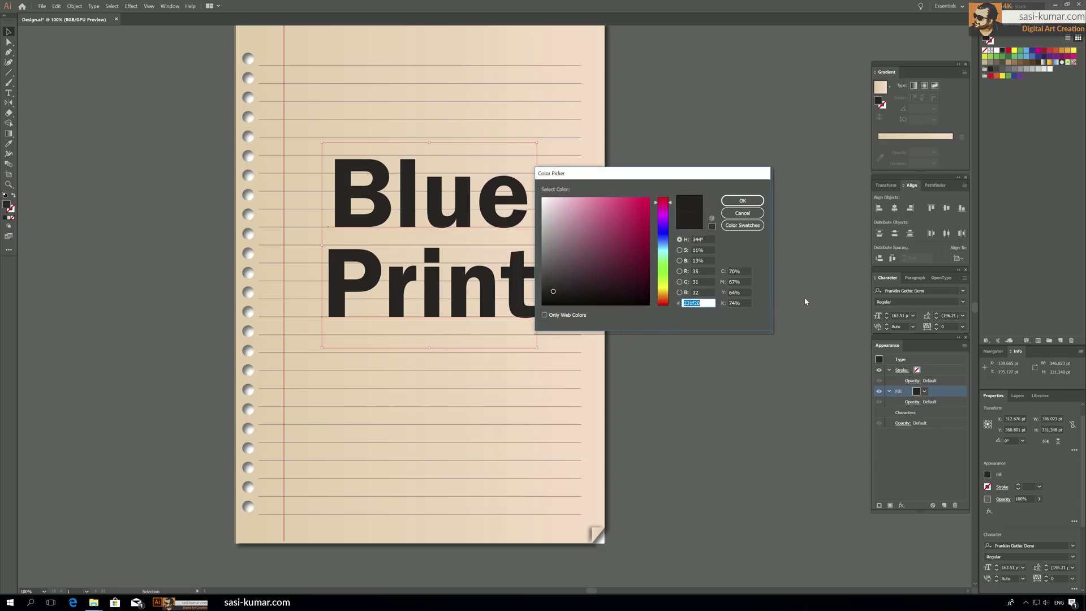
text(0049ff)
click(741, 199)
click(740, 199)
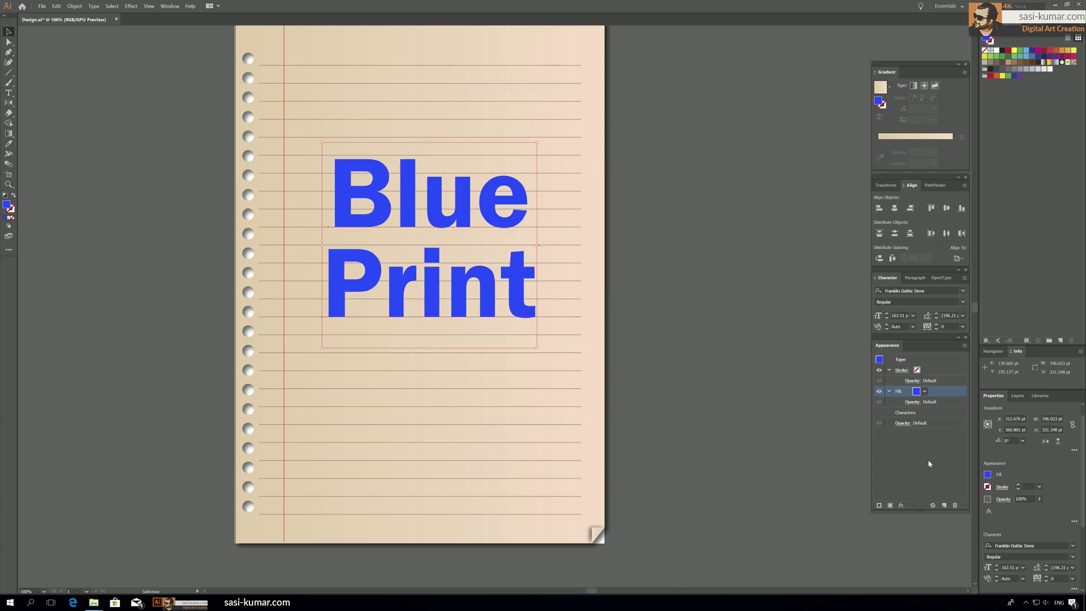
Start a Stylize Scribble effect on the blue fill of both words.
click(888, 391)
click(889, 393)
click(930, 401)
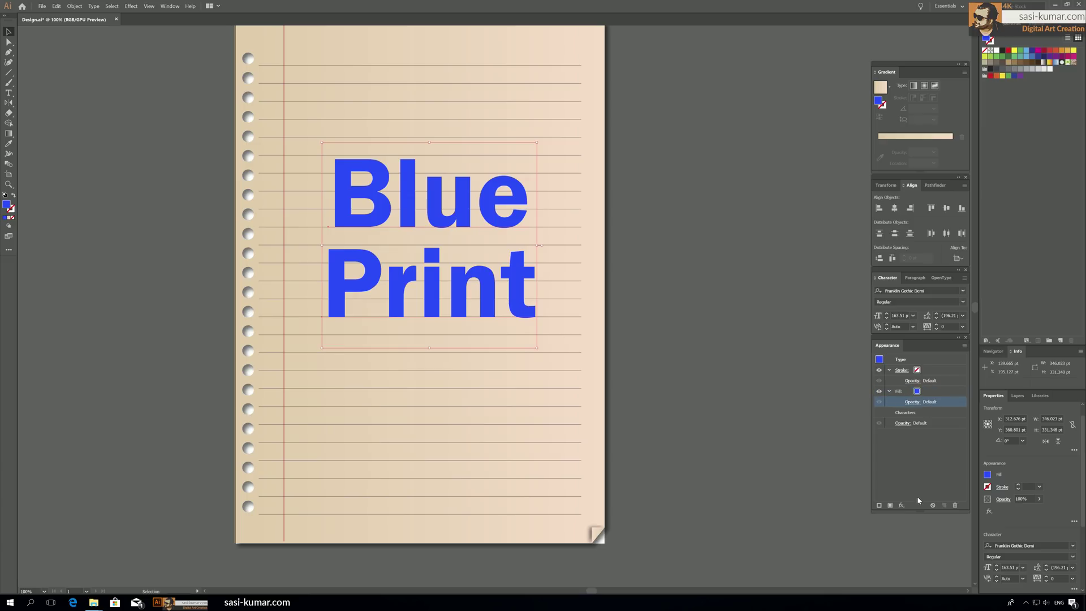
click(901, 505)
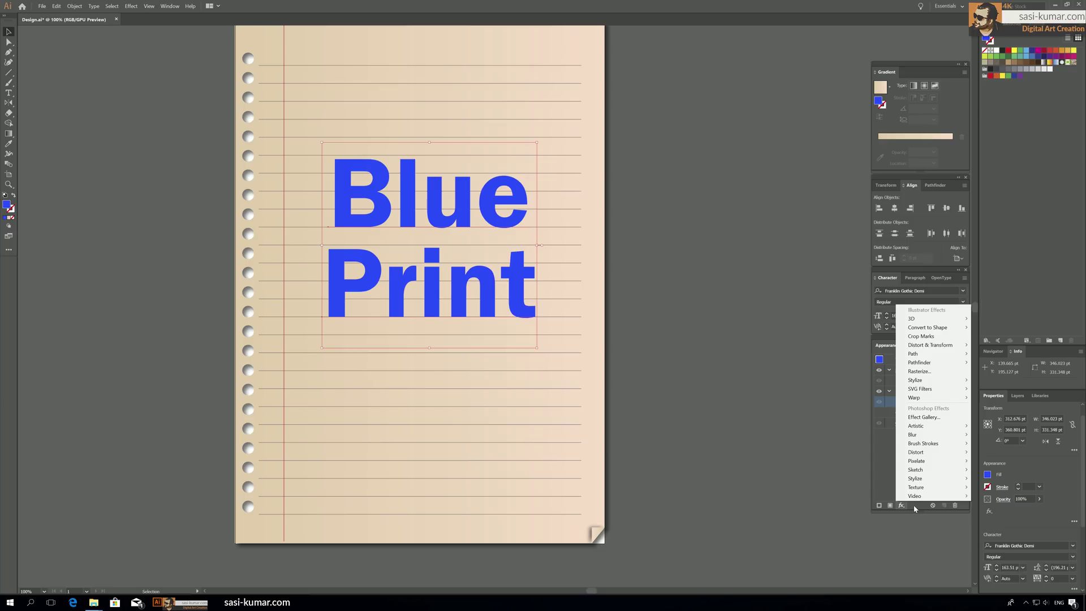
mouse_move(960, 384)
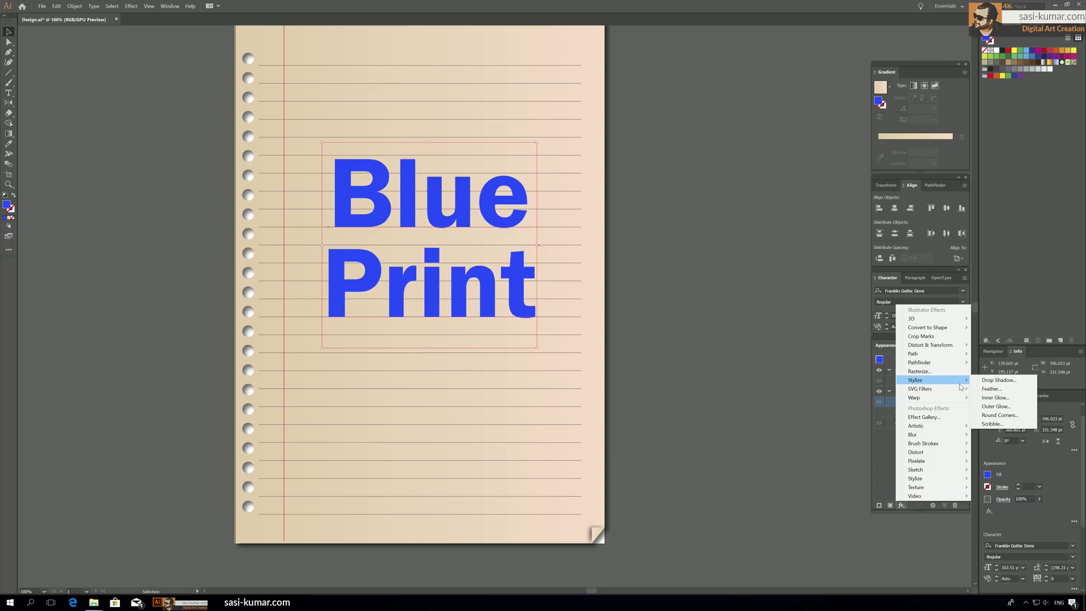
click(1008, 424)
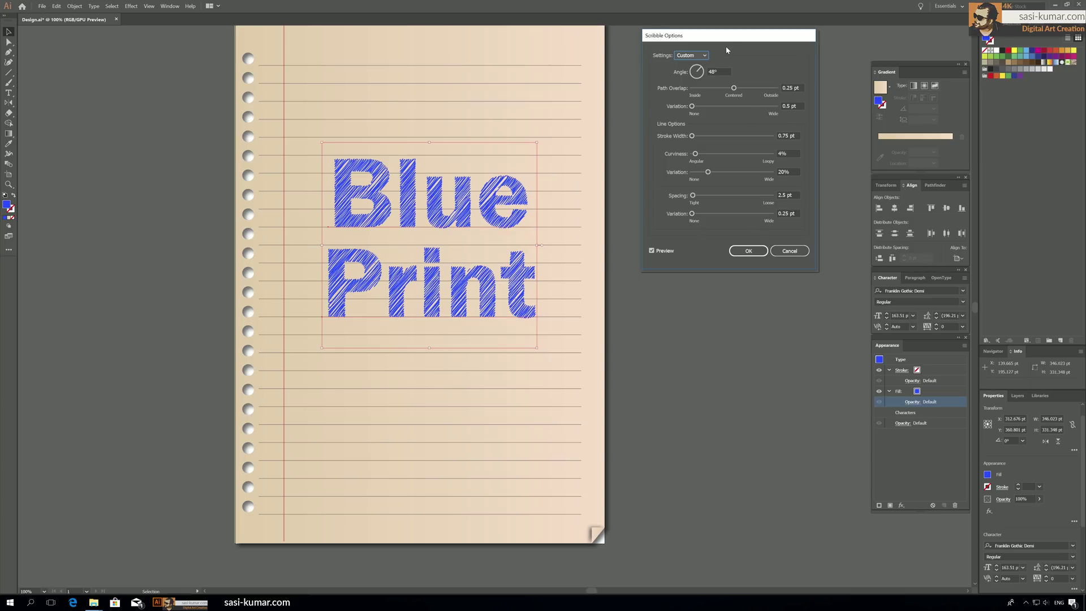
Try the Default scribble preset and switch to the Snarl preset instead.
drag(733, 39, 726, 62)
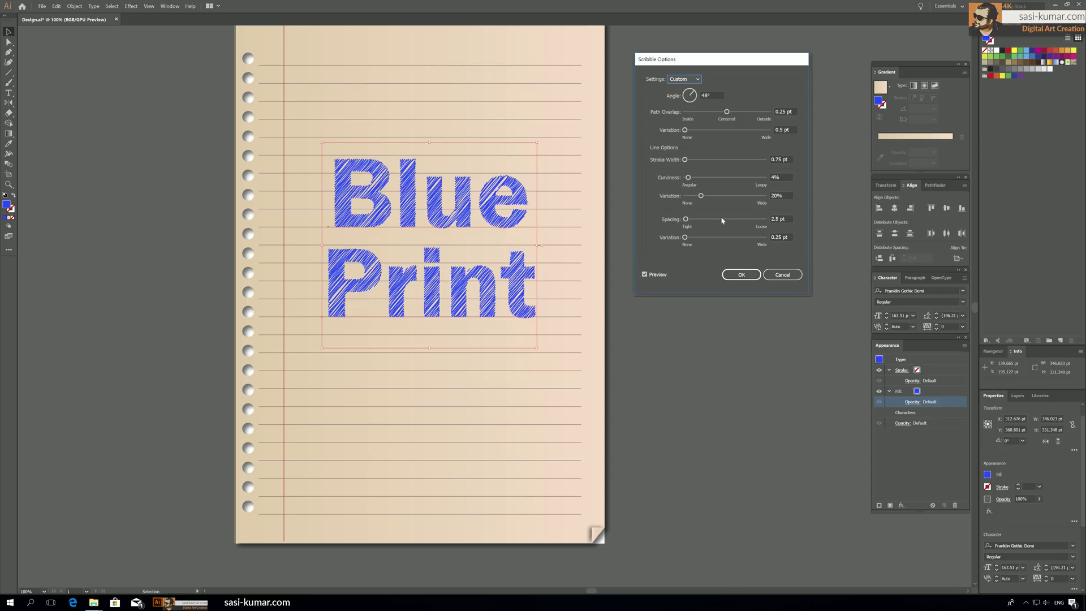
click(698, 79)
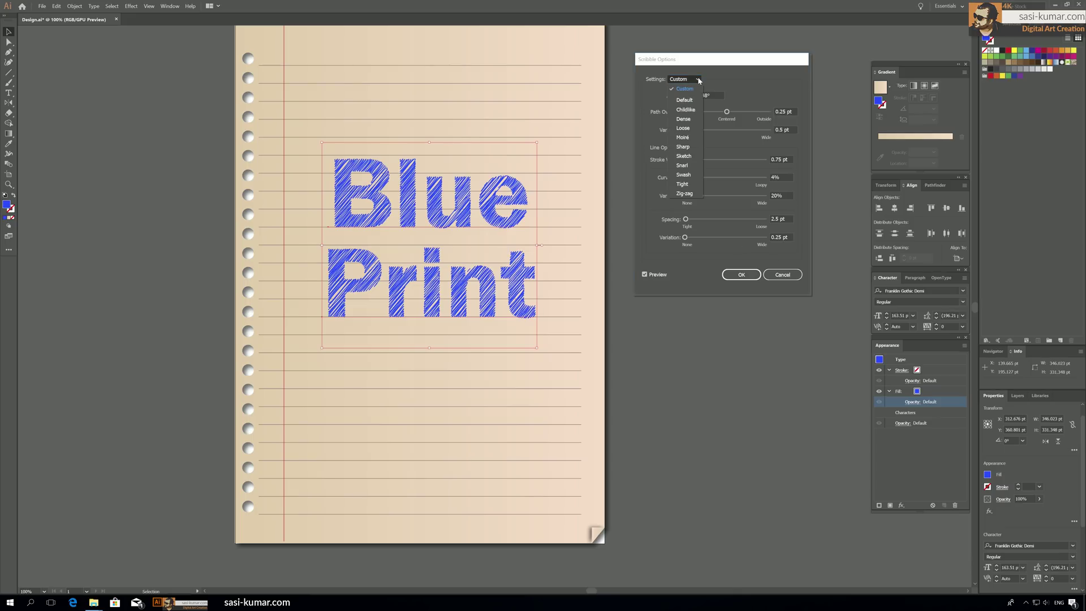
click(684, 100)
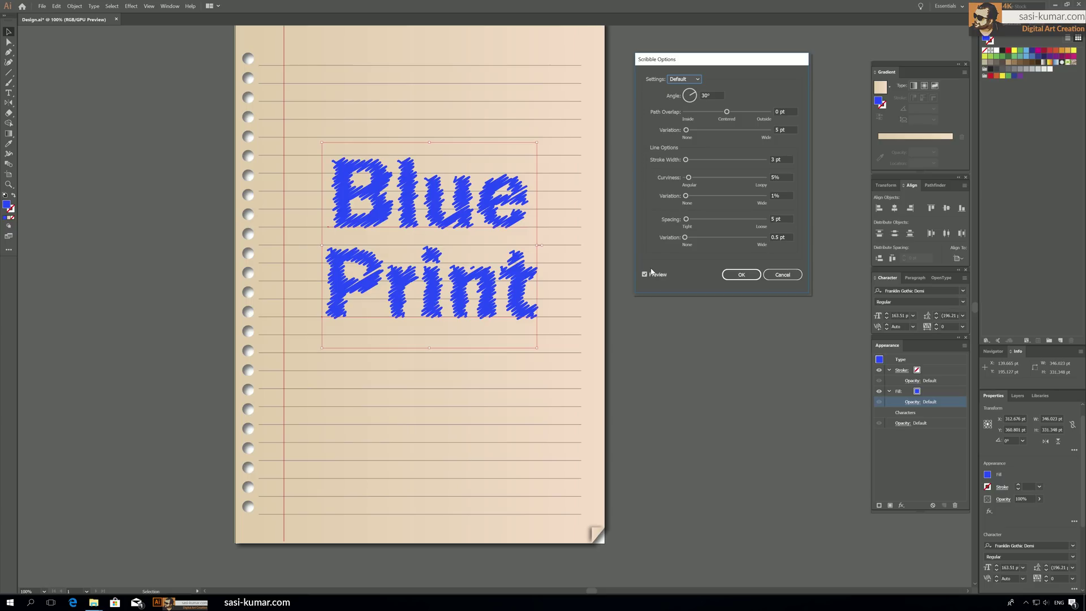
click(692, 79)
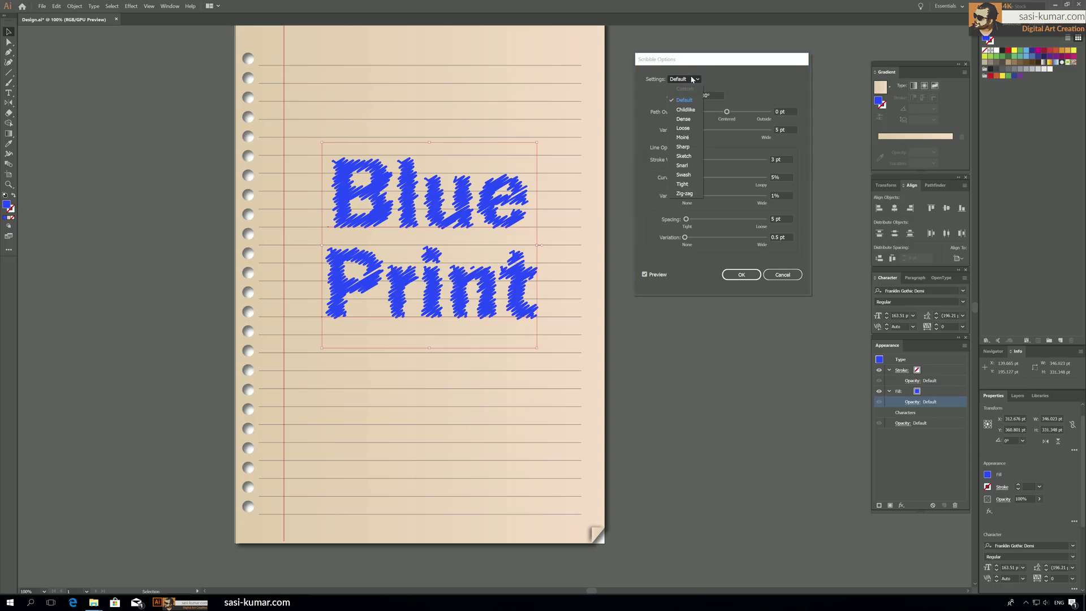
click(696, 168)
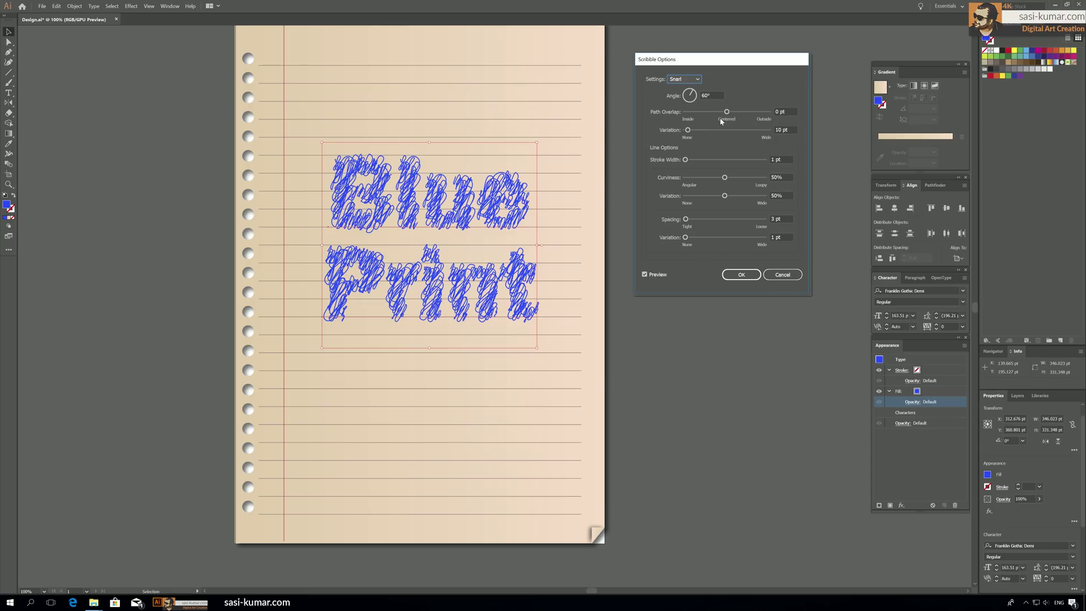
Set the scribble's path overlap to 1 pt and the path overlap variation to 0 pt.
drag(726, 112, 764, 111)
text(1)
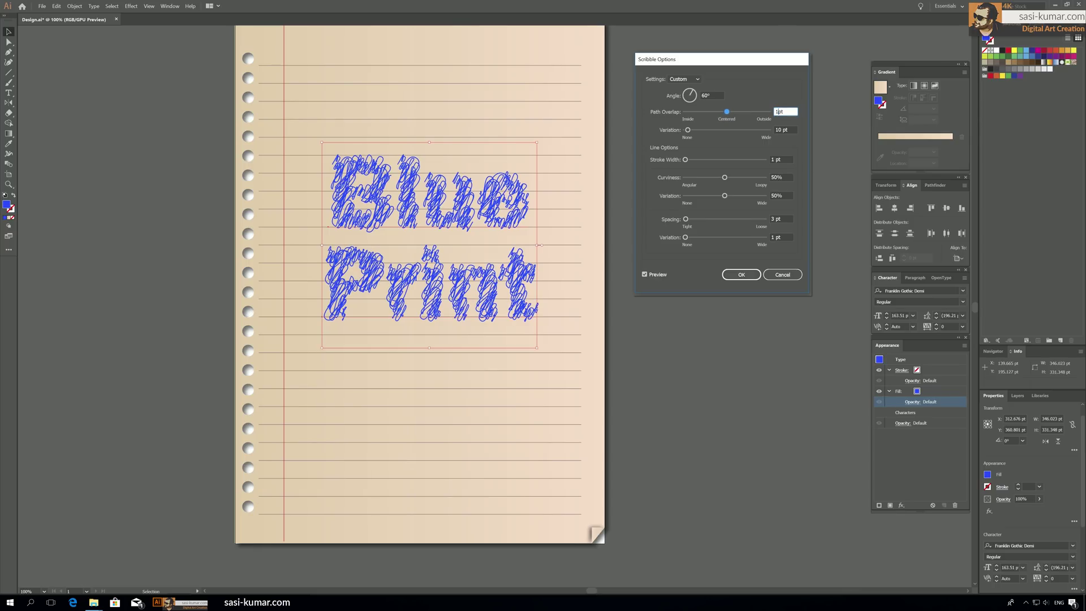
double_click(778, 129)
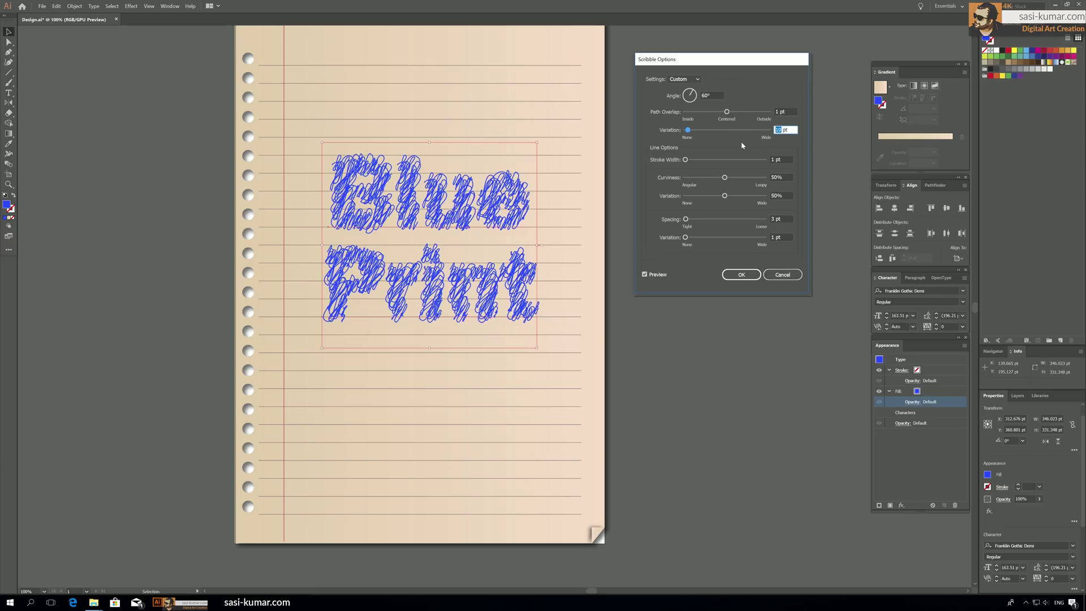
drag(687, 129, 684, 130)
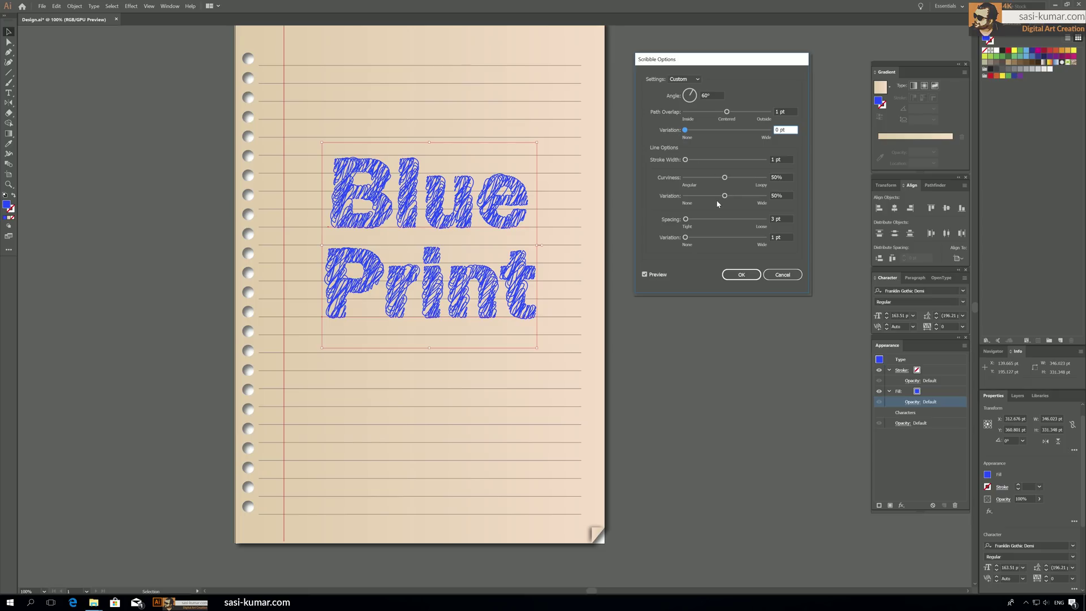
Set the scribble's stroke width to 0.75 pt and lower its curviness to 3%.
key(Tab)
text(0.75)
drag(724, 177, 689, 184)
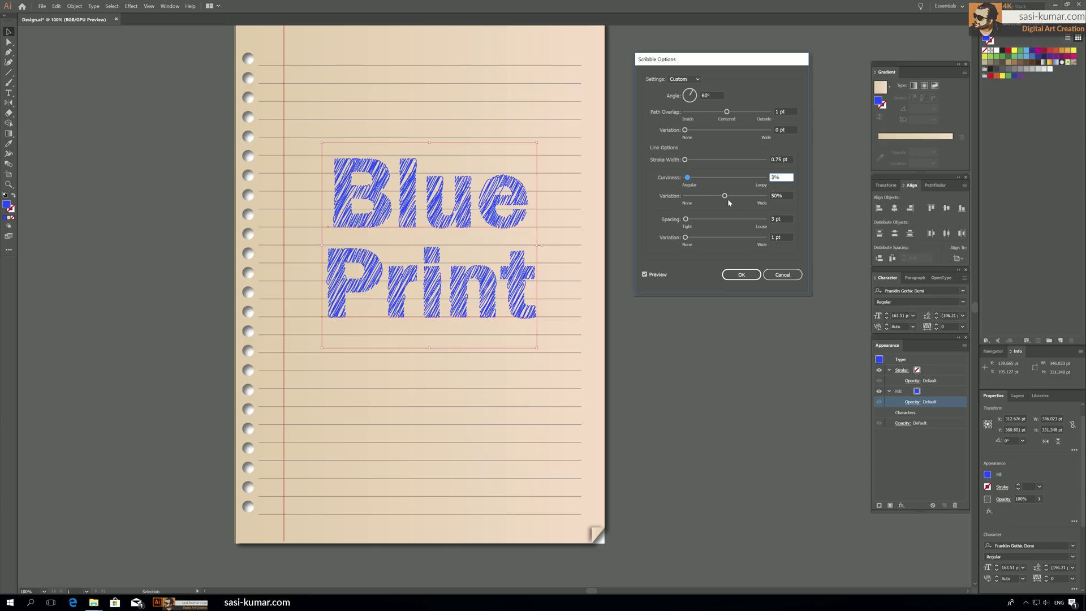
Try scribble line spacings of 2 pt, 0.75 pt, 1 pt and 1.25 pt.
click(686, 219)
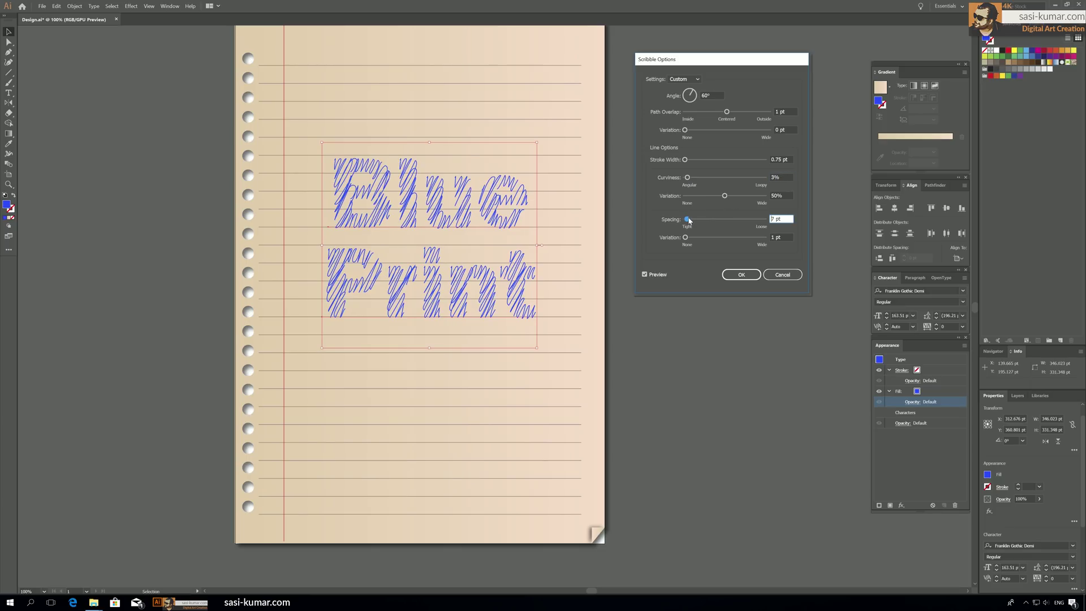
key(Down)
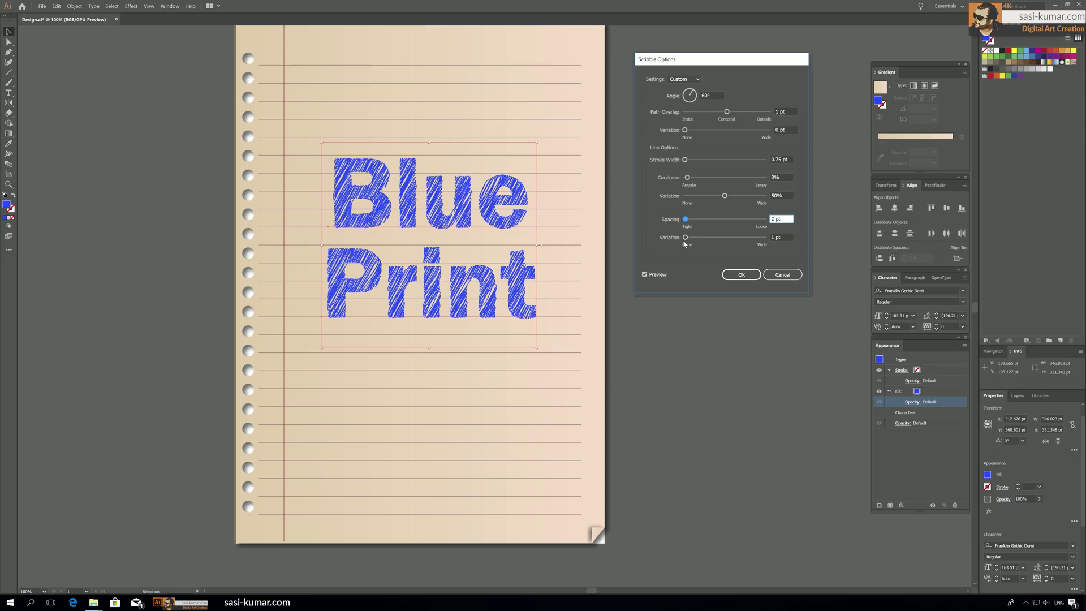
drag(776, 219, 766, 219)
text(0.75)
click(776, 237)
drag(779, 219, 764, 218)
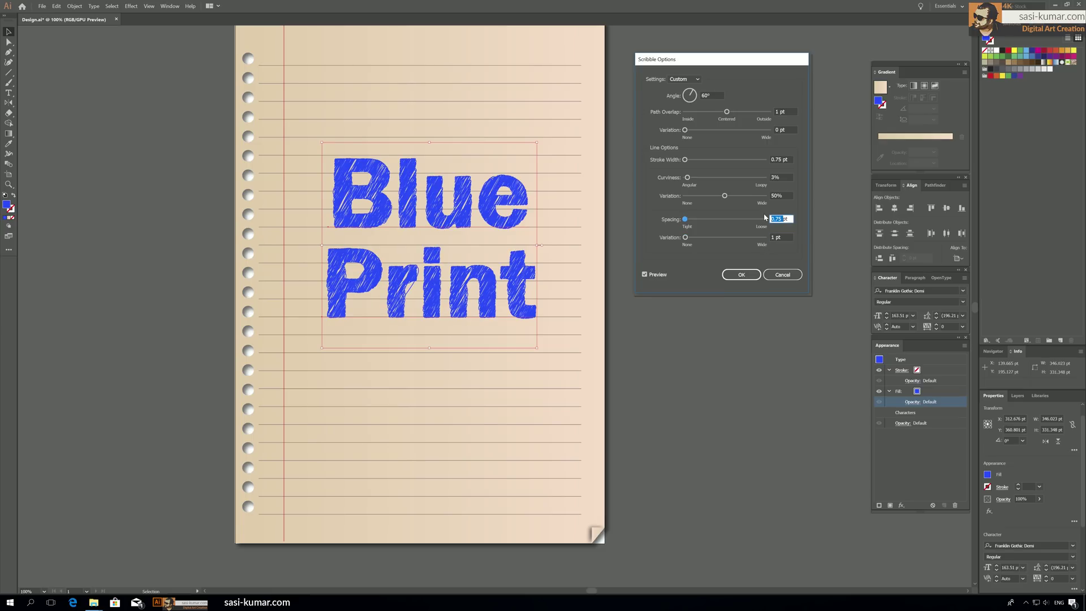
text(1)
click(771, 236)
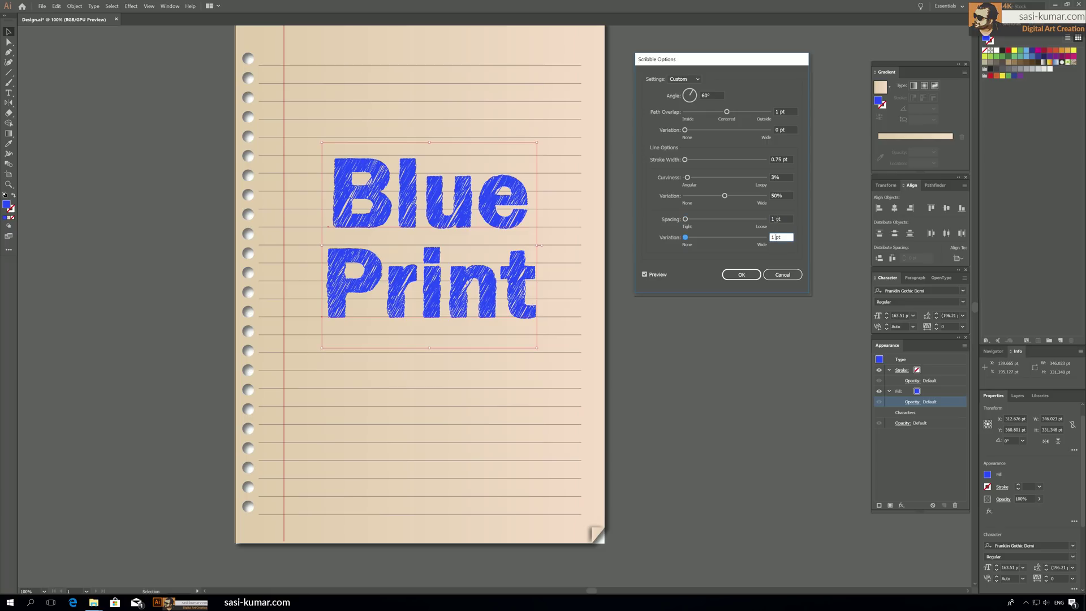
drag(773, 219, 752, 222)
text(1.25)
click(775, 237)
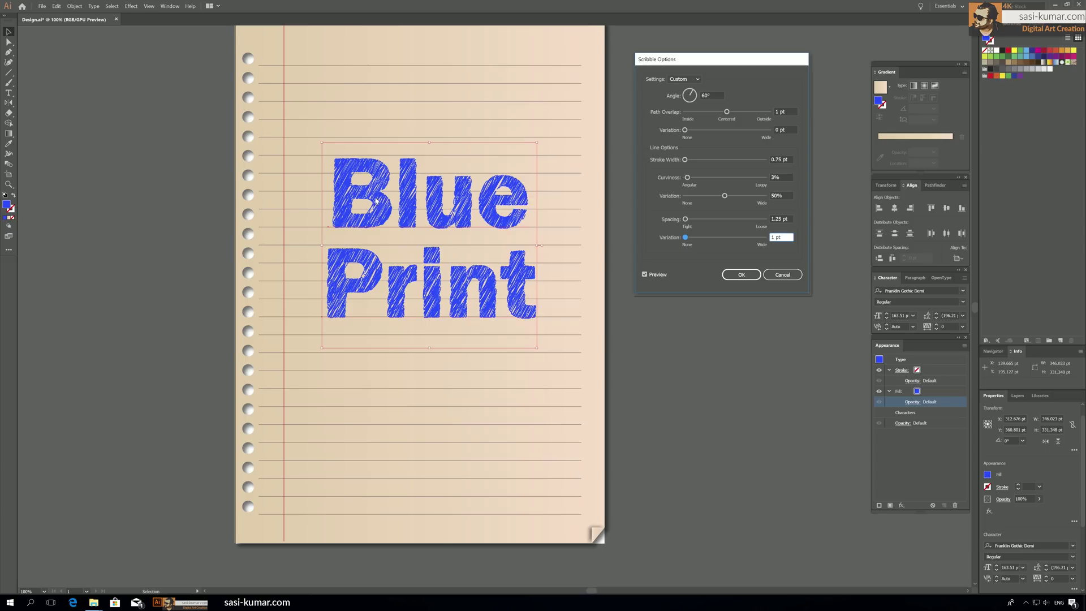
Set the scribble's spacing variation to 2.25 pt and its line spacing to 1.75 pt.
click(685, 239)
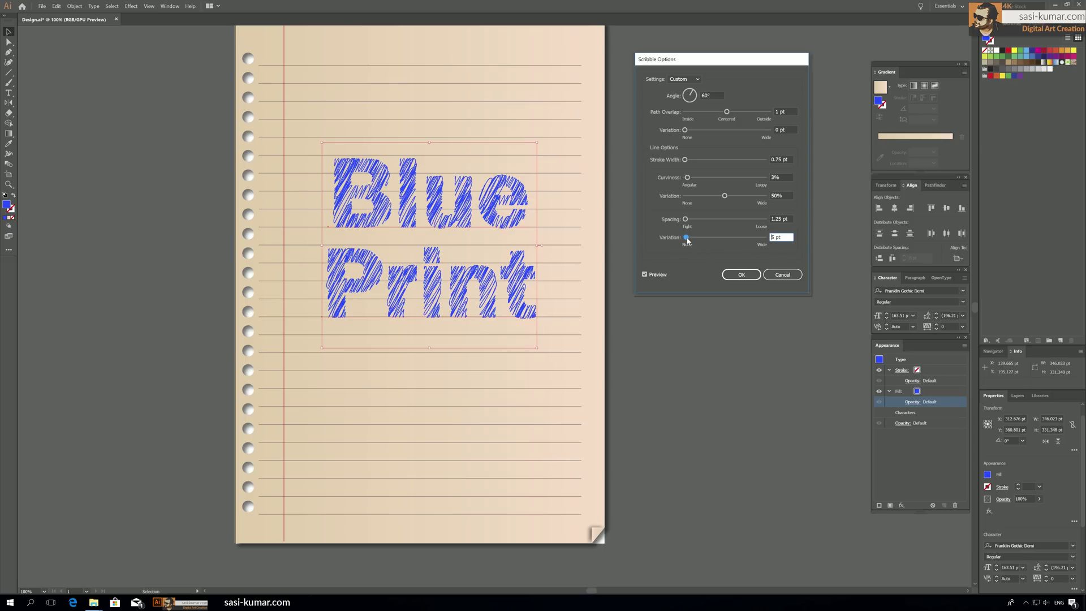
text(2)
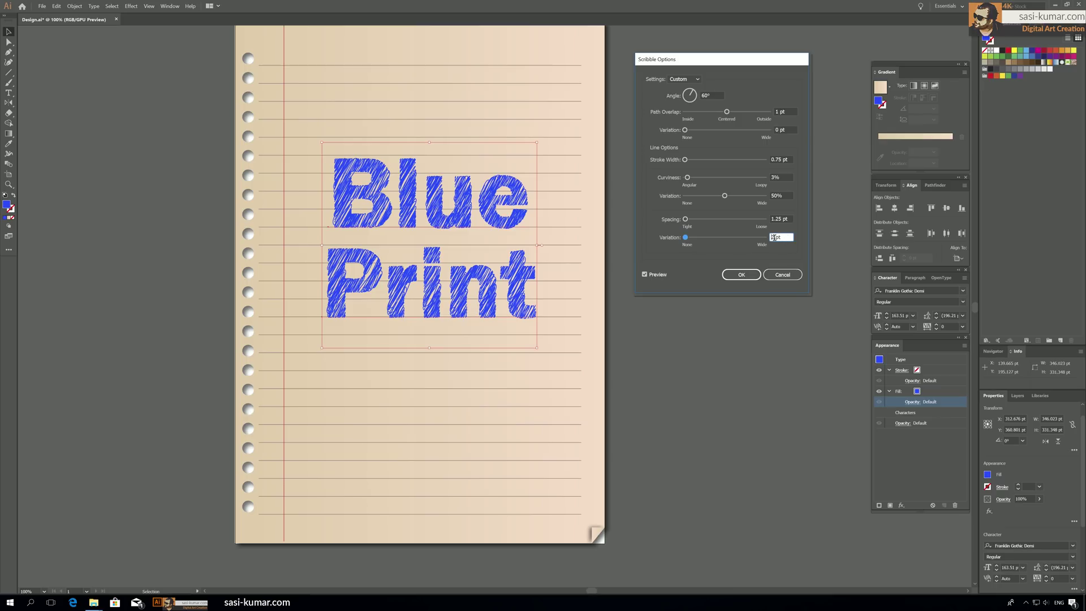
text(2.25)
click(782, 218)
drag(784, 219, 749, 221)
text(1.75)
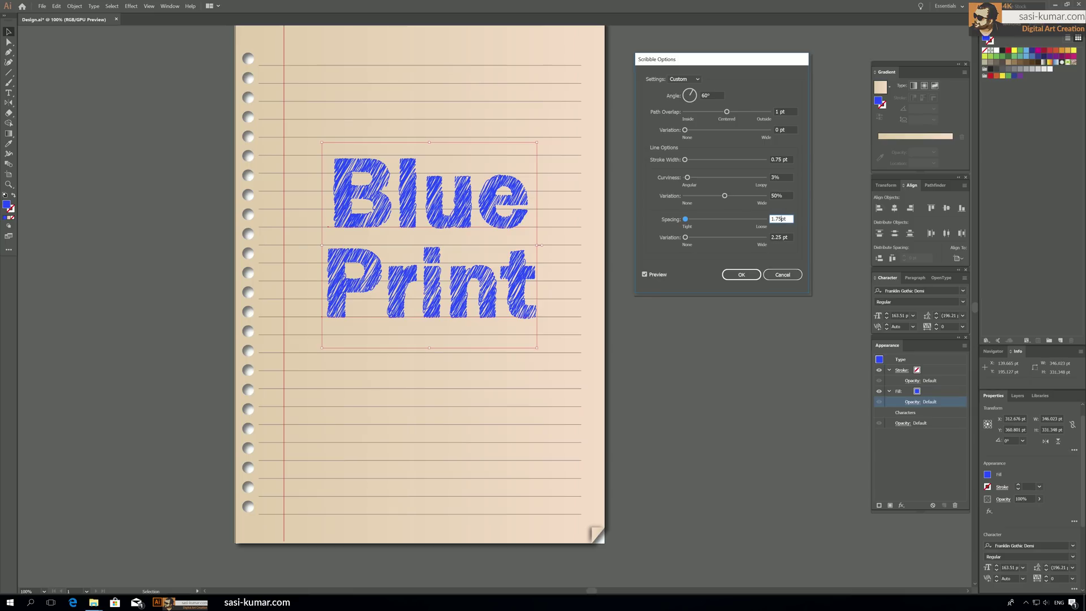
click(783, 196)
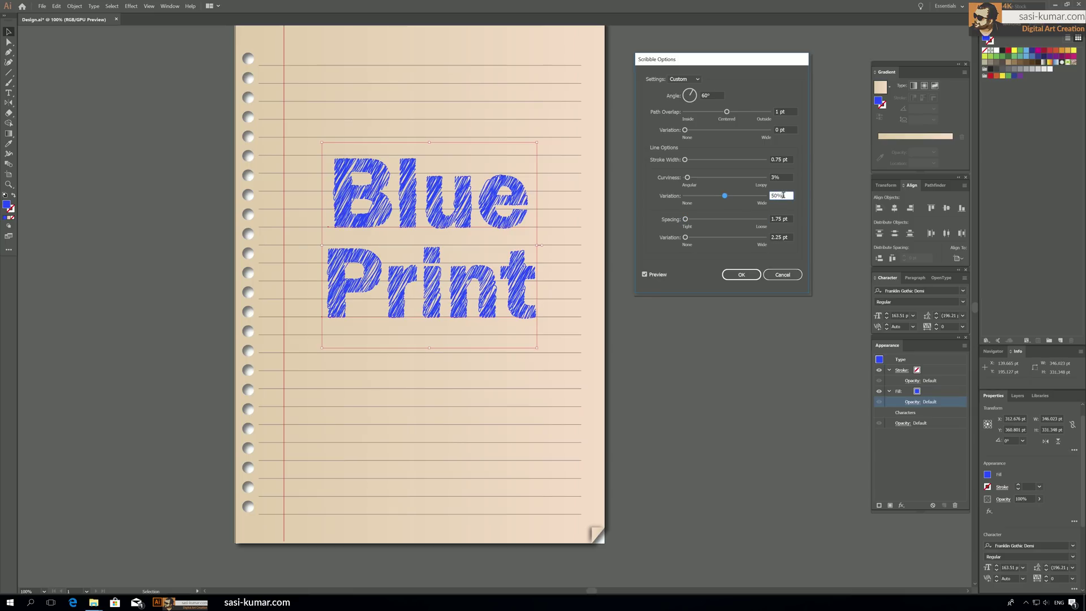
Set the scribble's curviness variation to 21%, its angle to 50° and its curviness to 7%.
drag(718, 199, 701, 197)
drag(693, 93, 697, 94)
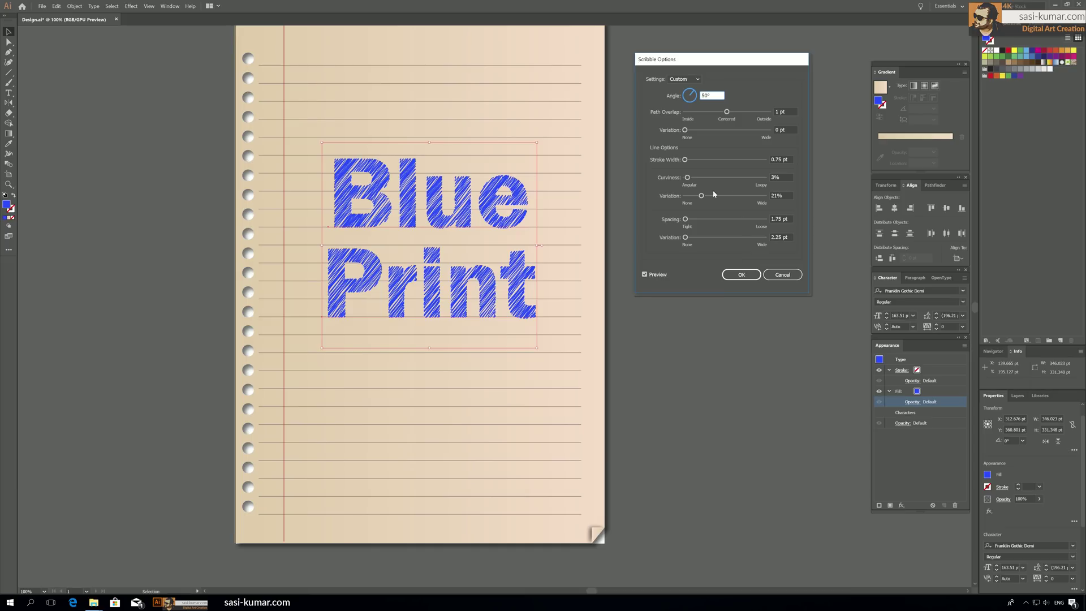
drag(685, 178, 691, 179)
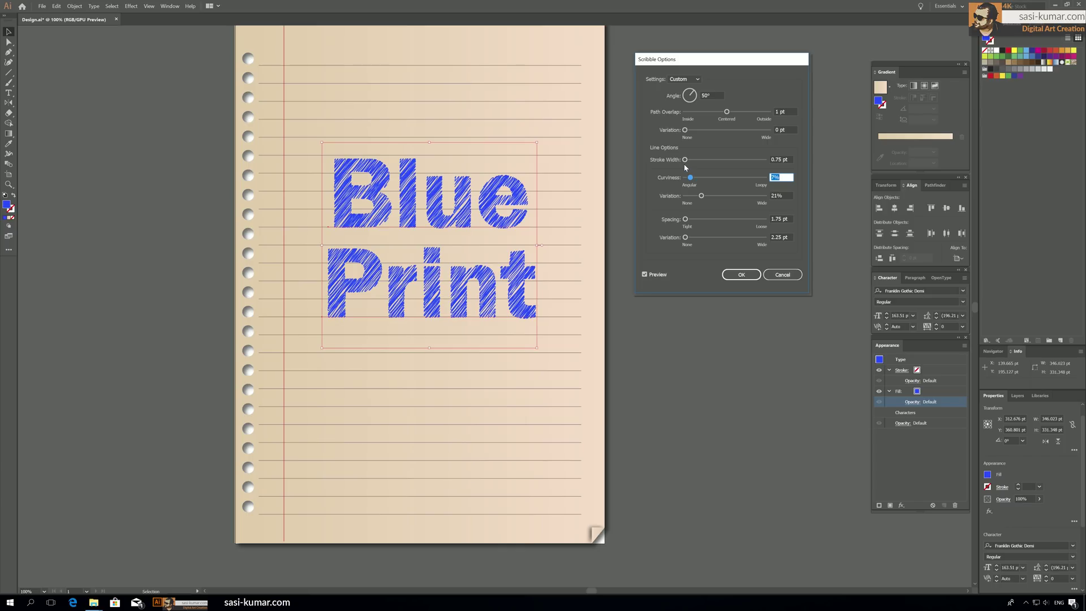
Set the scribble's path overlap variation to 2 pt and apply the scribble effect.
click(685, 130)
drag(686, 131, 687, 132)
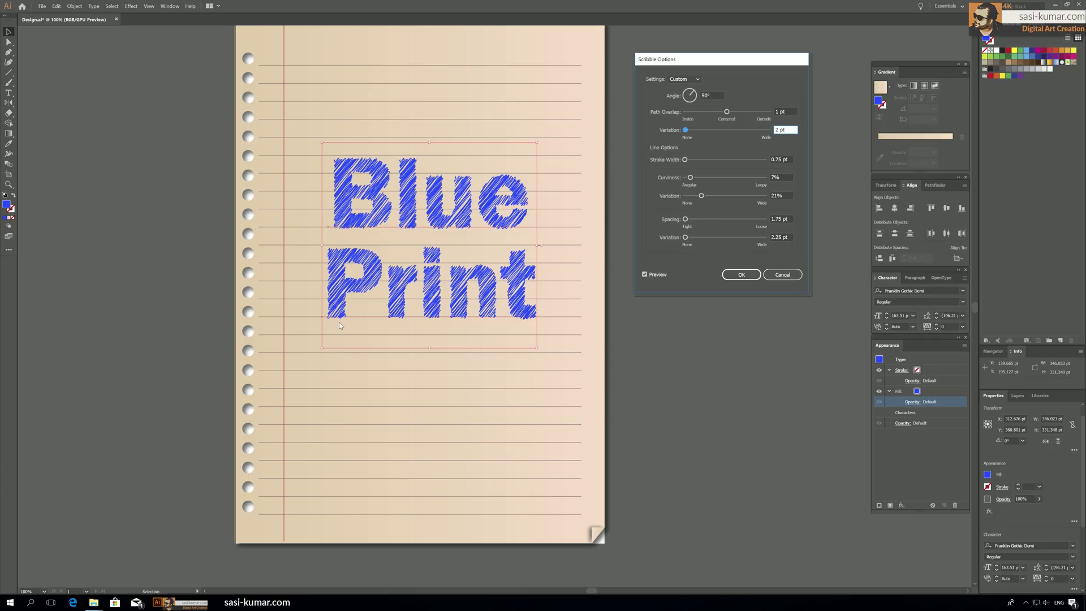
click(750, 275)
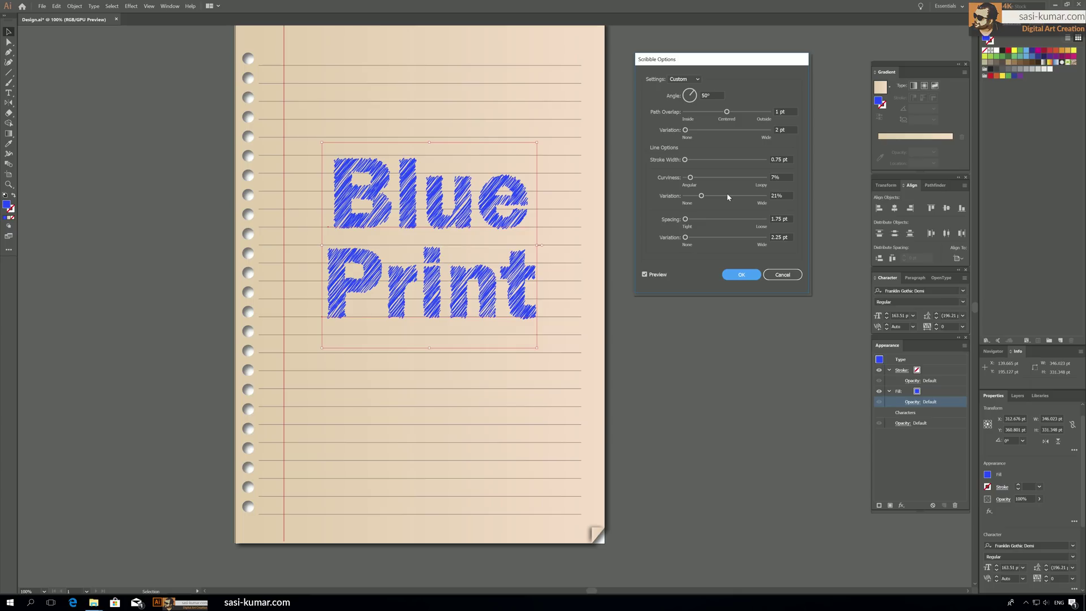
click(748, 281)
Add a blue 0.75 pt stroke to the text outline.
click(889, 391)
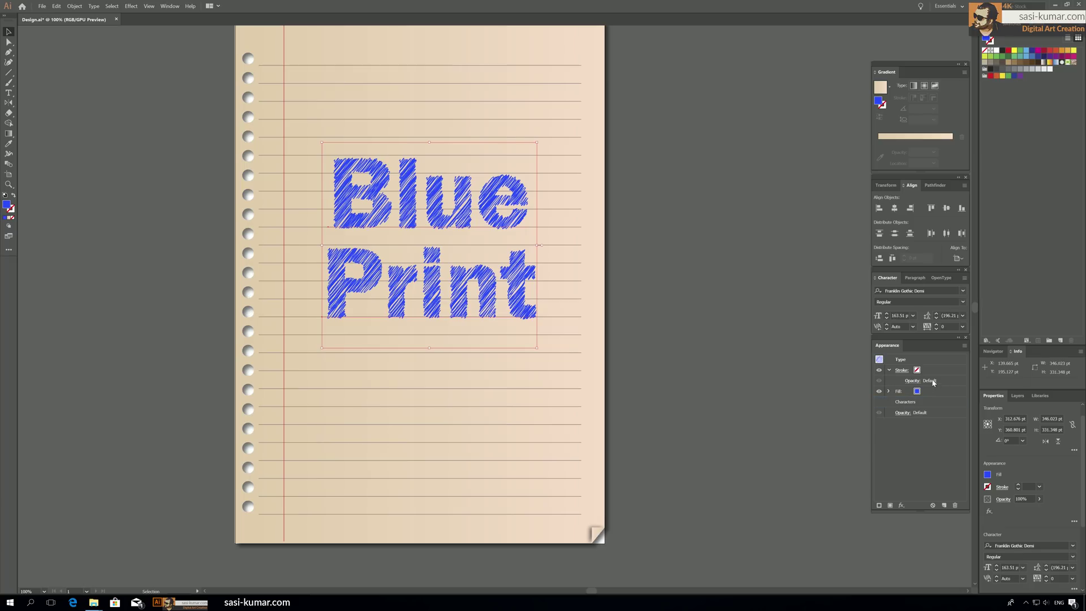
click(901, 370)
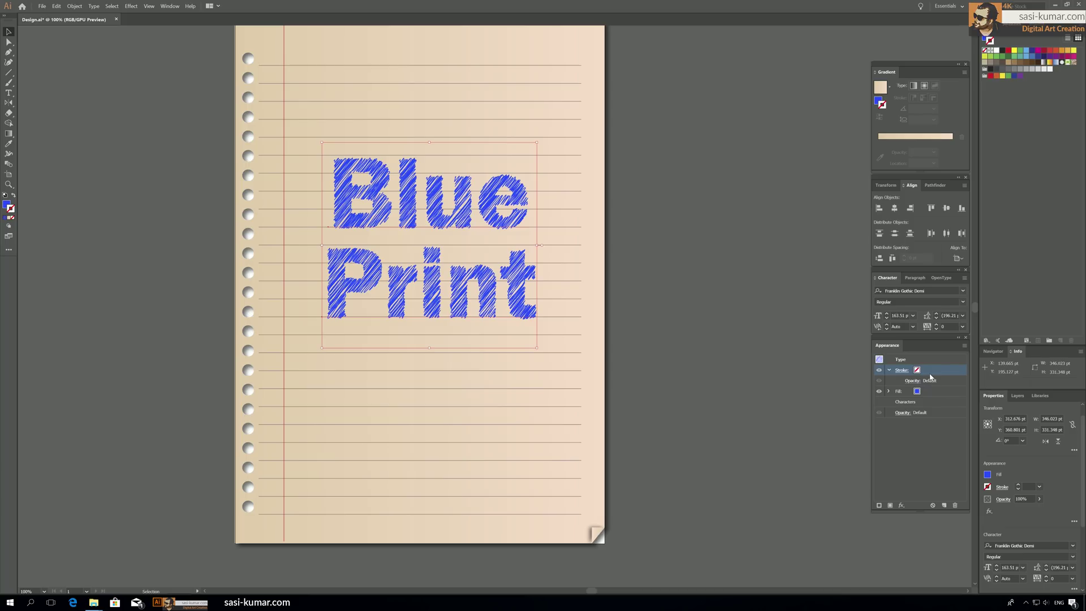
click(901, 371)
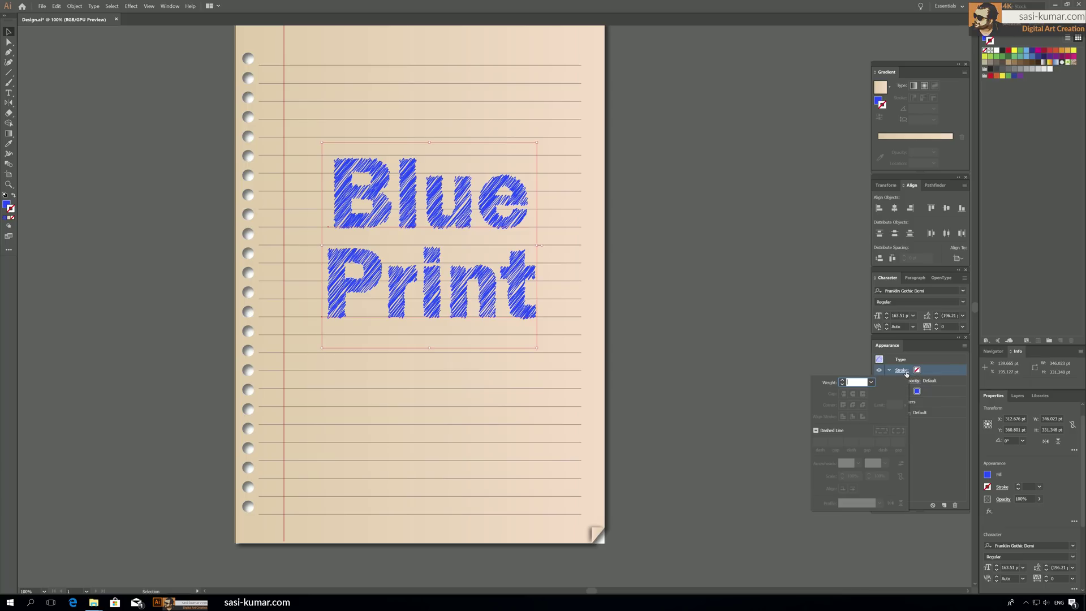
click(843, 381)
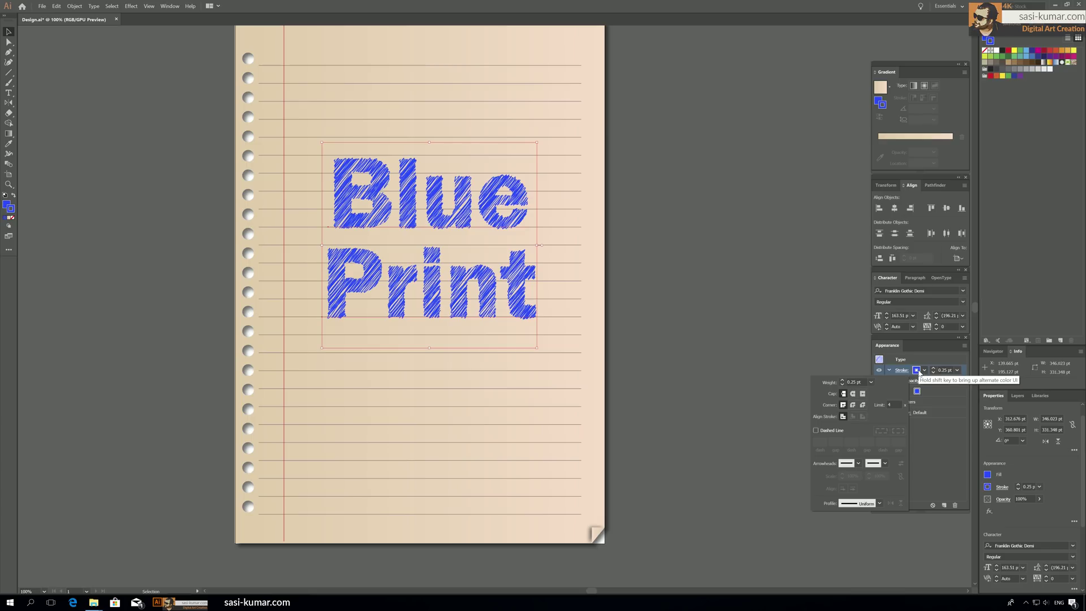
double_click(851, 382)
text(0.75)
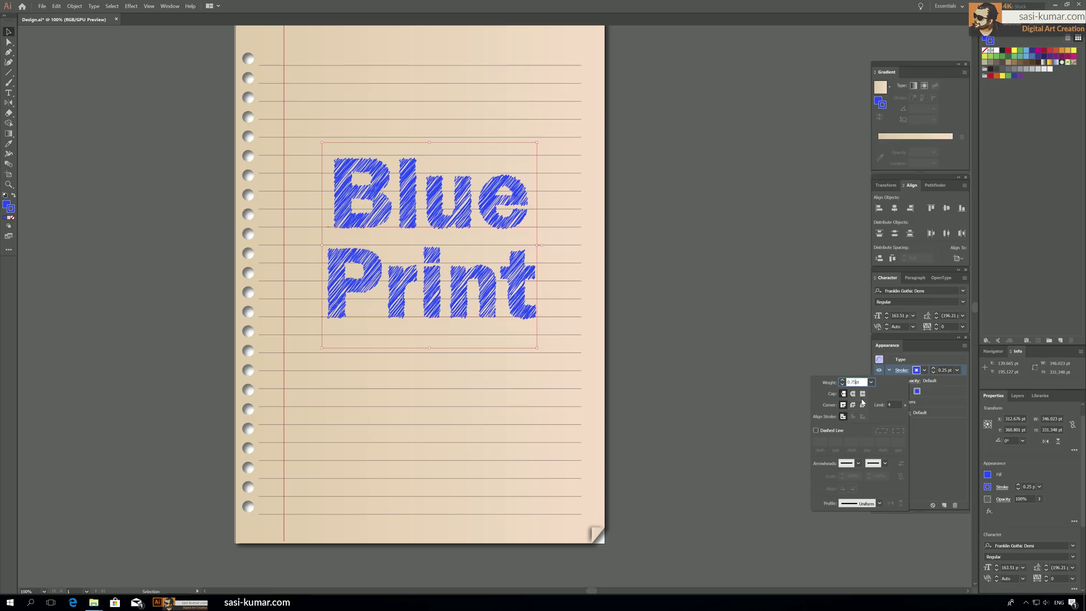
key(Return)
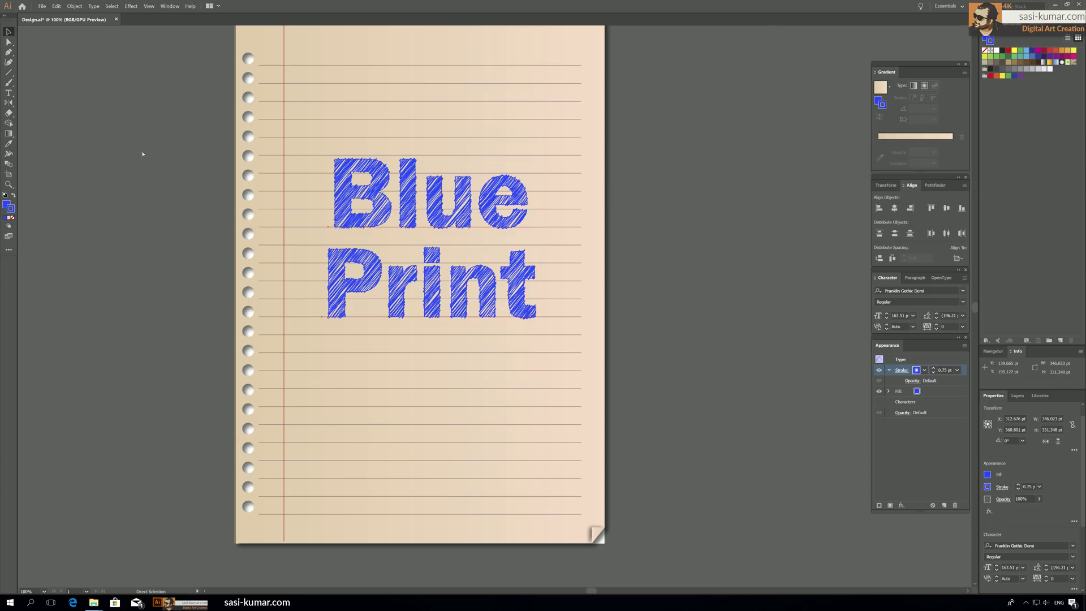
key(ctrl+plus)
drag(519, 260, 493, 261)
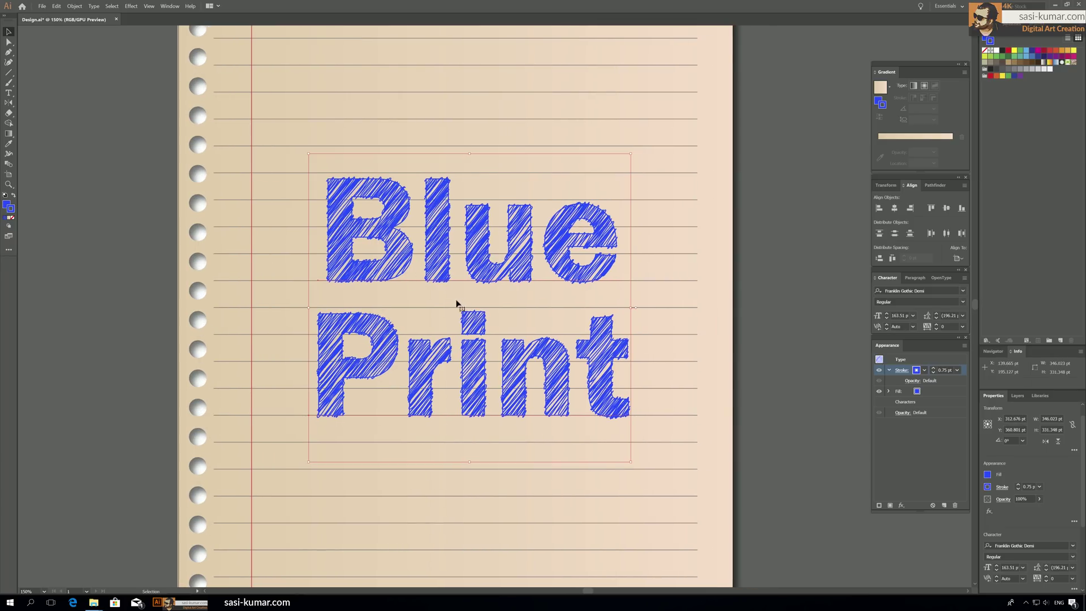
scroll(418, 295, down, 2)
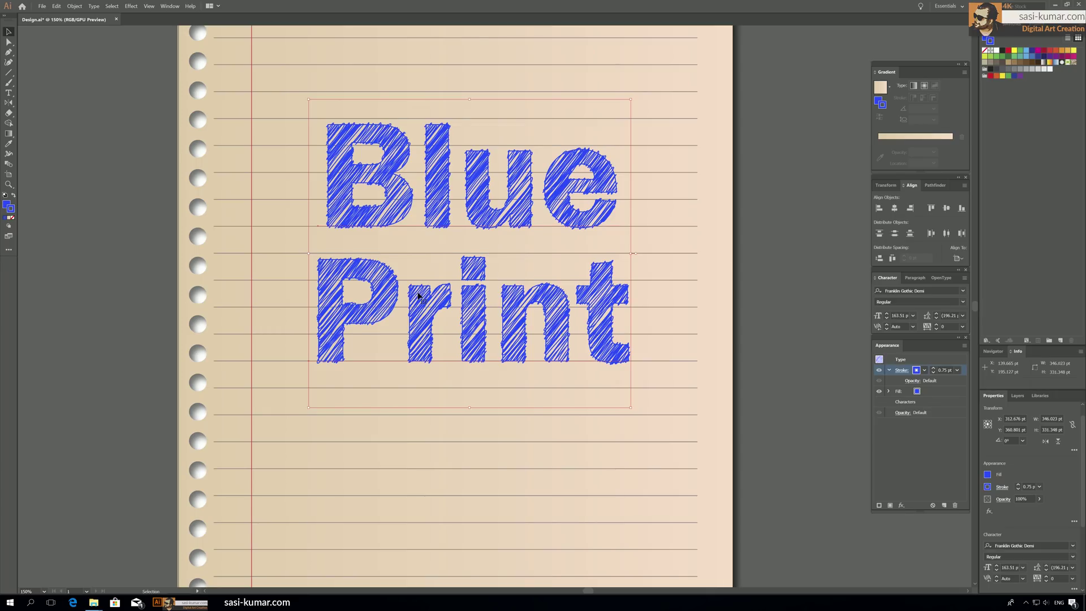
scroll(419, 295, down, 1)
click(889, 370)
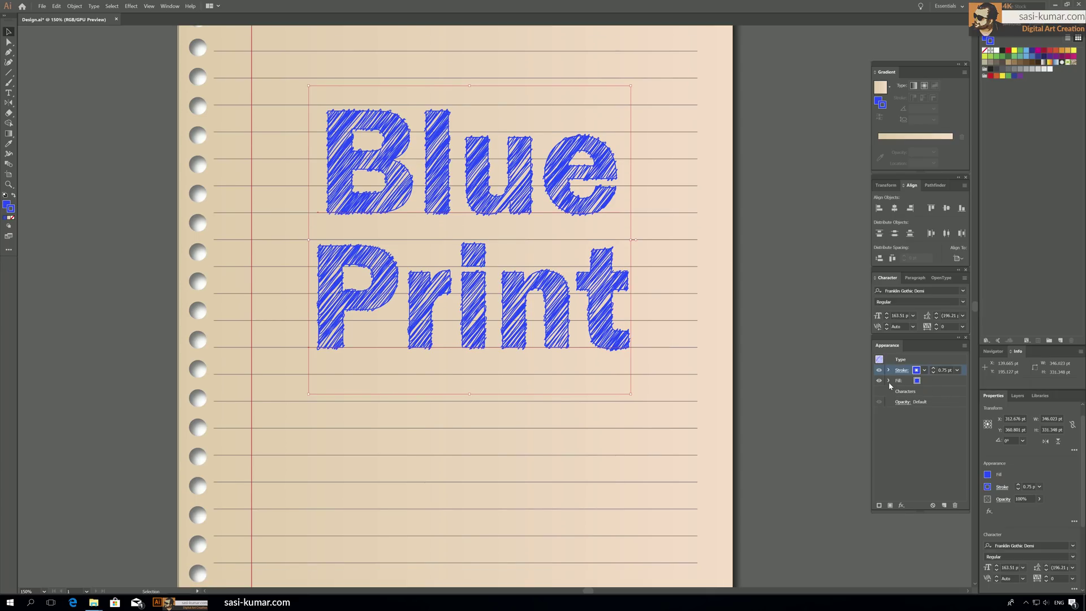
click(935, 442)
click(951, 371)
click(901, 505)
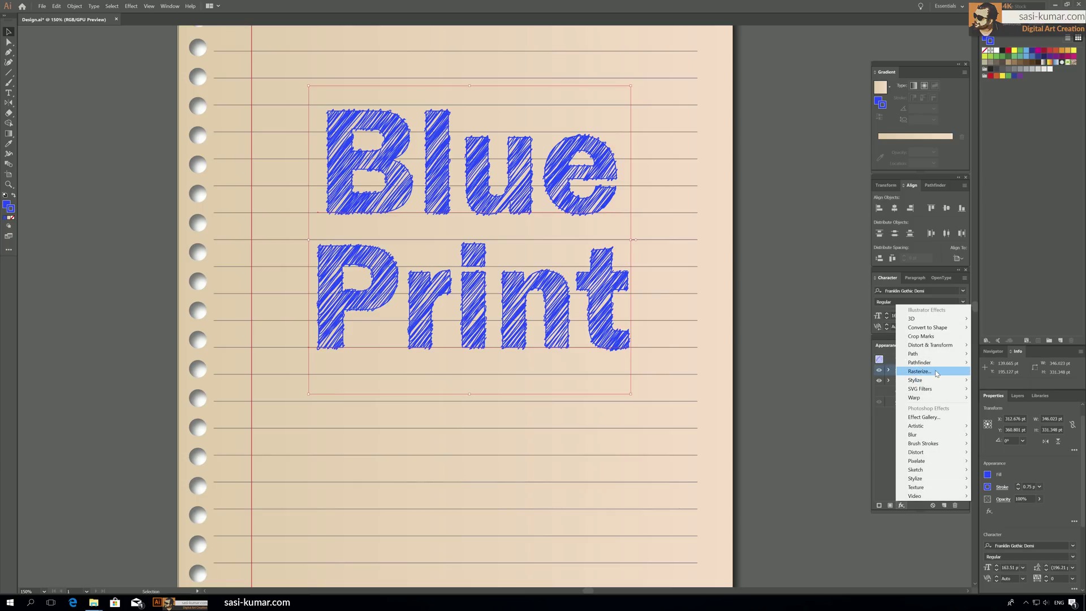
click(886, 407)
Add the artistic Colored Pencil effect to the whole type object instead of only its stroke or fill.
click(909, 362)
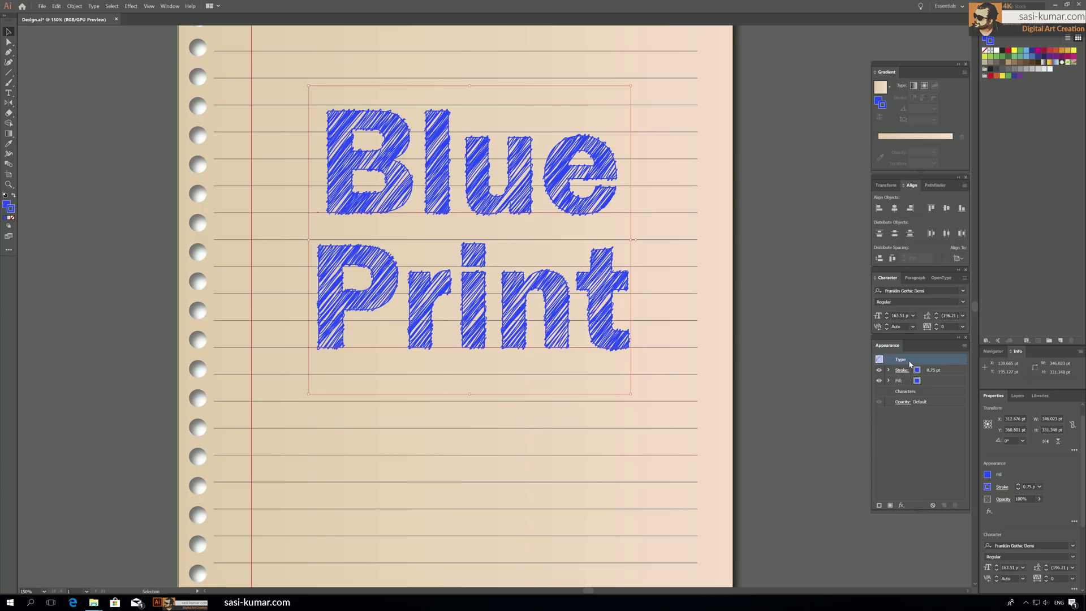
click(901, 505)
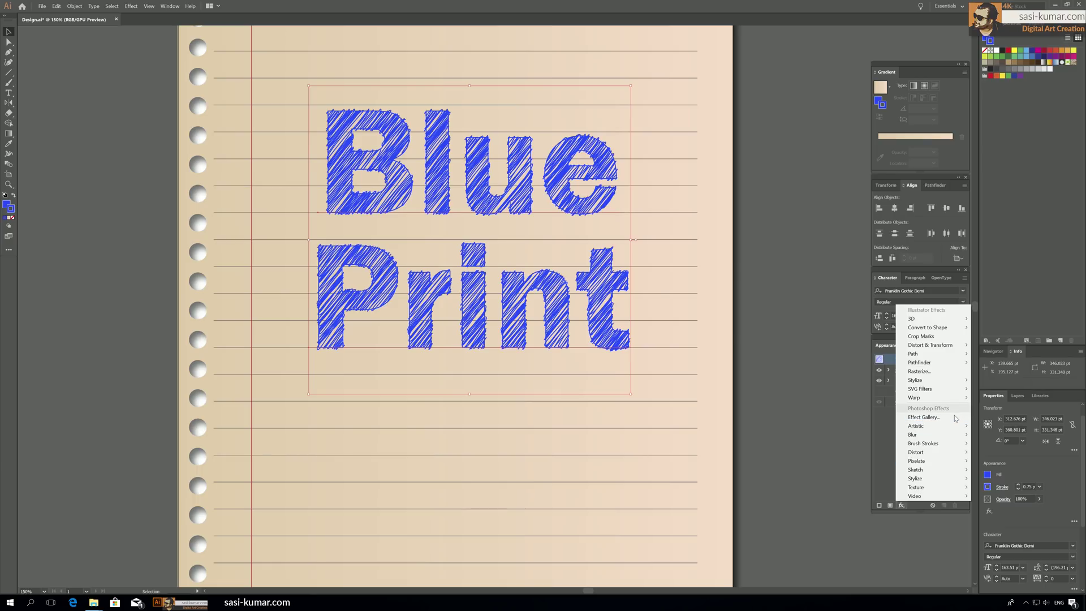
mouse_move(955, 429)
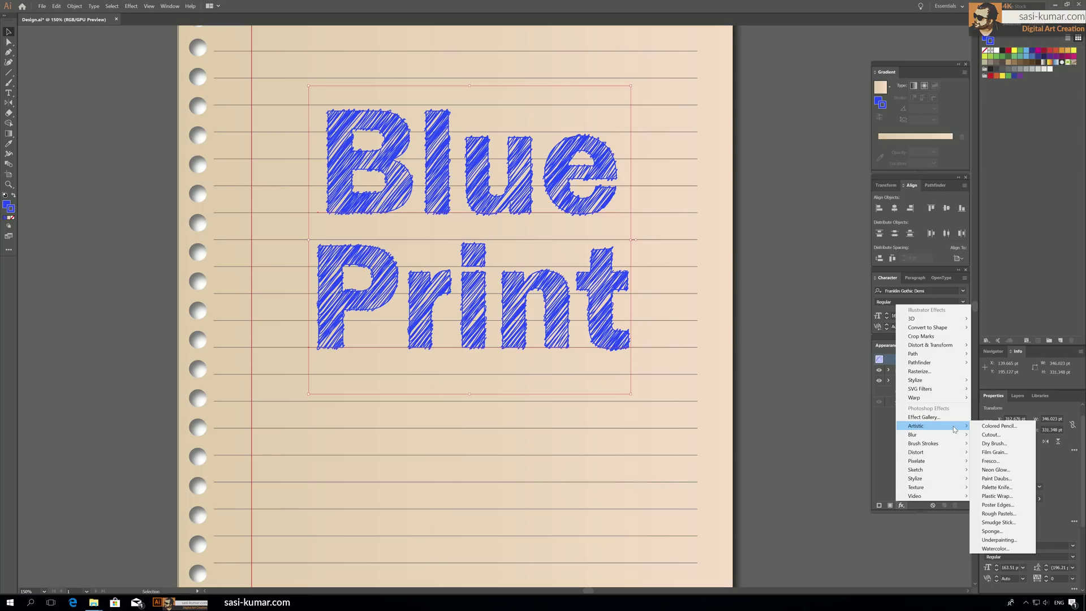
click(1026, 429)
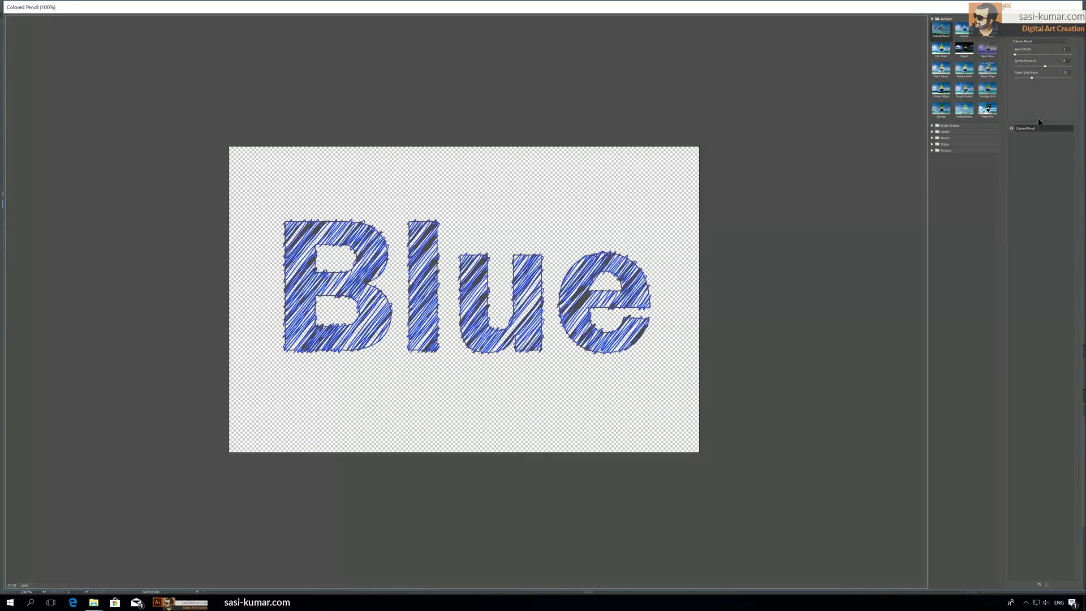
Adjust the Colored Pencil effect's pencil width, stroke pressure and paper brightness, and apply it to the text.
mouse_move(1028, 67)
mouse_down()
mouse_move(1075, 69)
mouse_move(999, 80)
mouse_up()
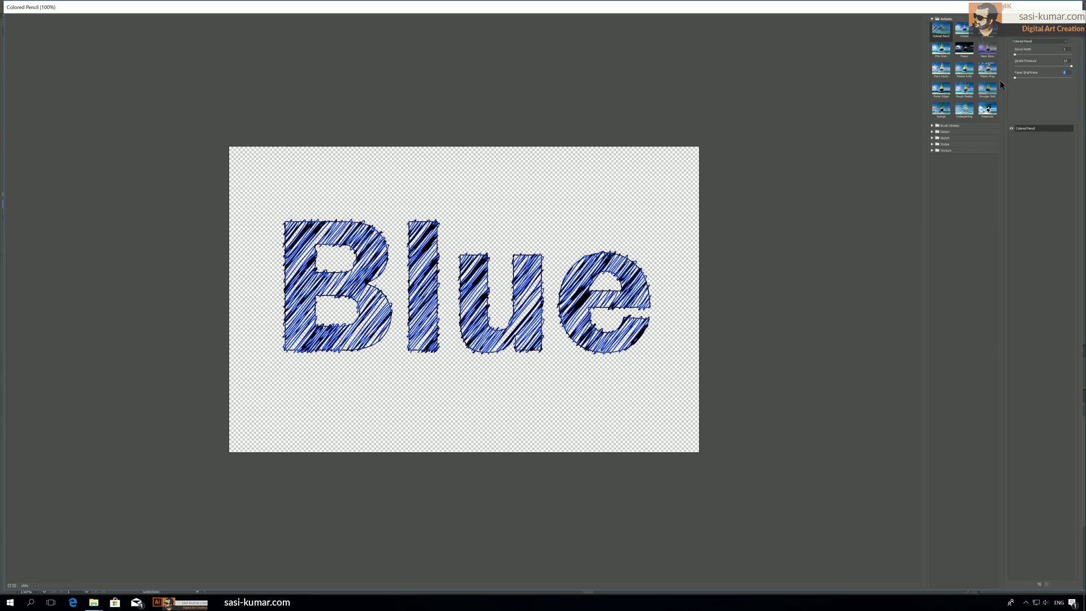
click(1038, 54)
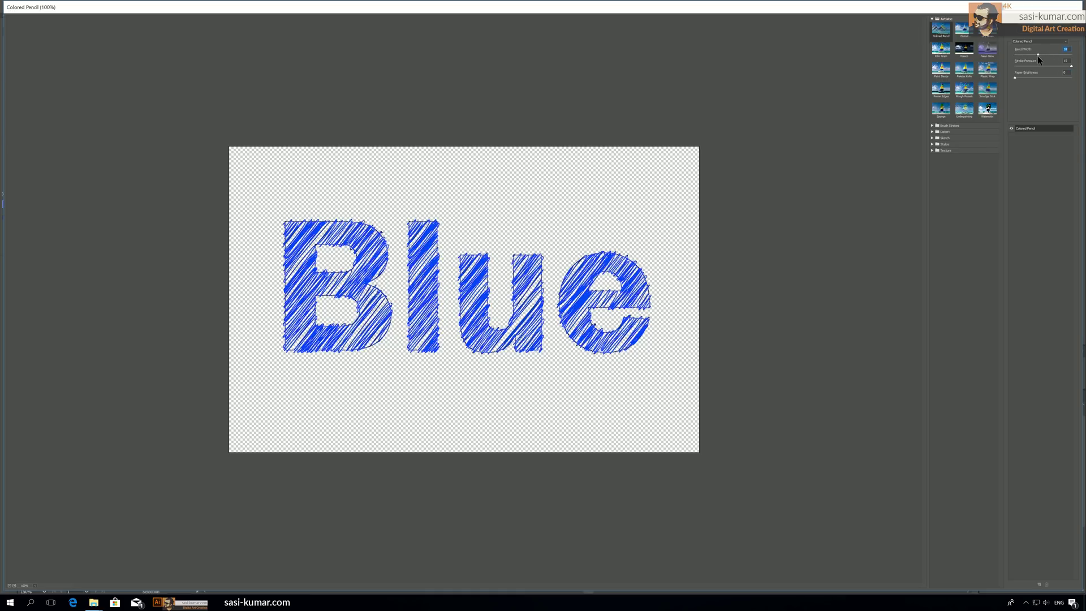
drag(1030, 61, 1028, 62)
text(9)
mouse_move(1036, 54)
mouse_down()
mouse_move(1024, 55)
mouse_move(1053, 65)
mouse_up()
drag(1054, 67, 1056, 68)
drag(1060, 69, 1064, 69)
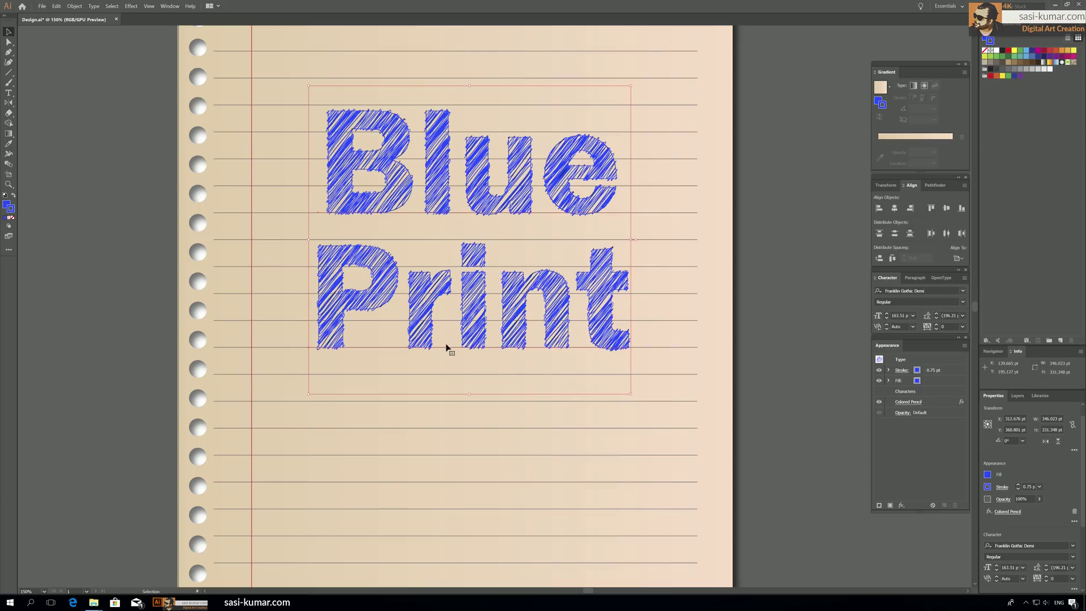
Compare the enlarged lettering with the Colored Pencil effect hidden and shown, leaving the effect on and the text deselected.
key(ctrl+equal)
key(ctrl+equal)
key(ctrl+equal)
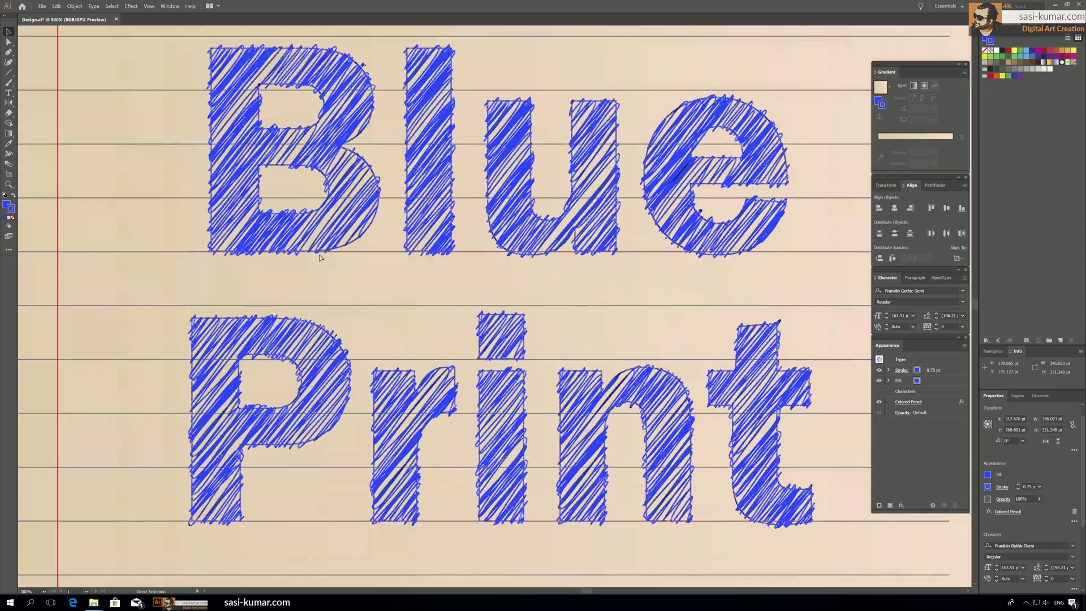
key(ctrl+minus)
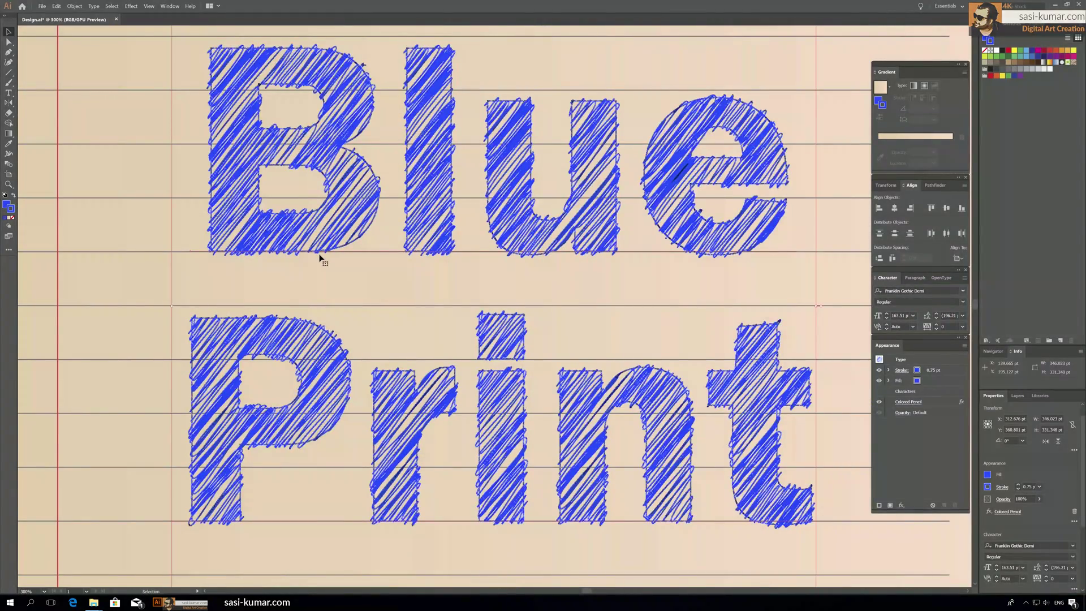
click(880, 402)
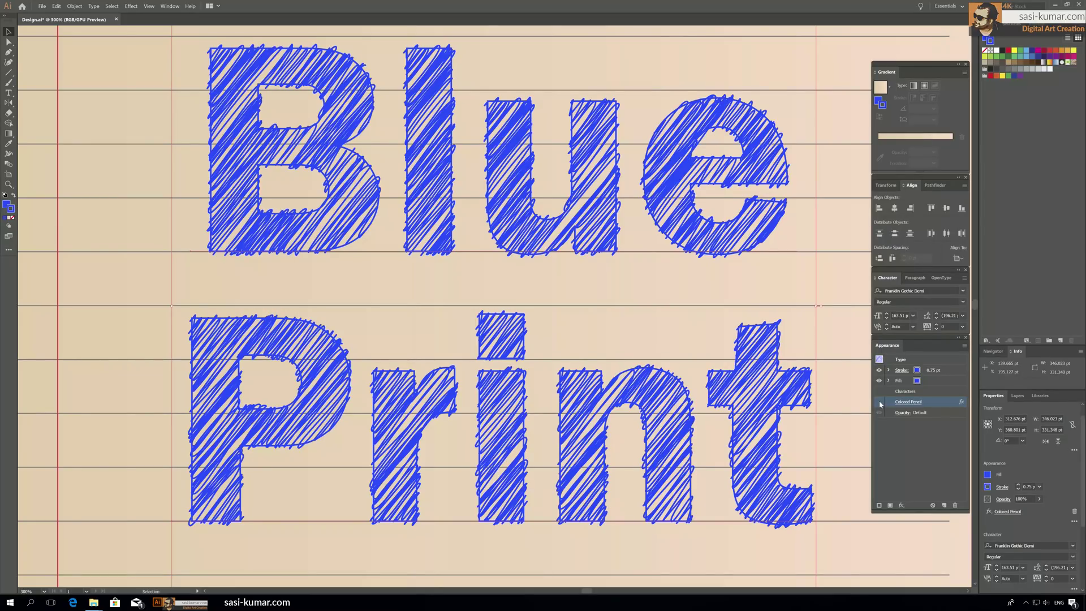
click(879, 402)
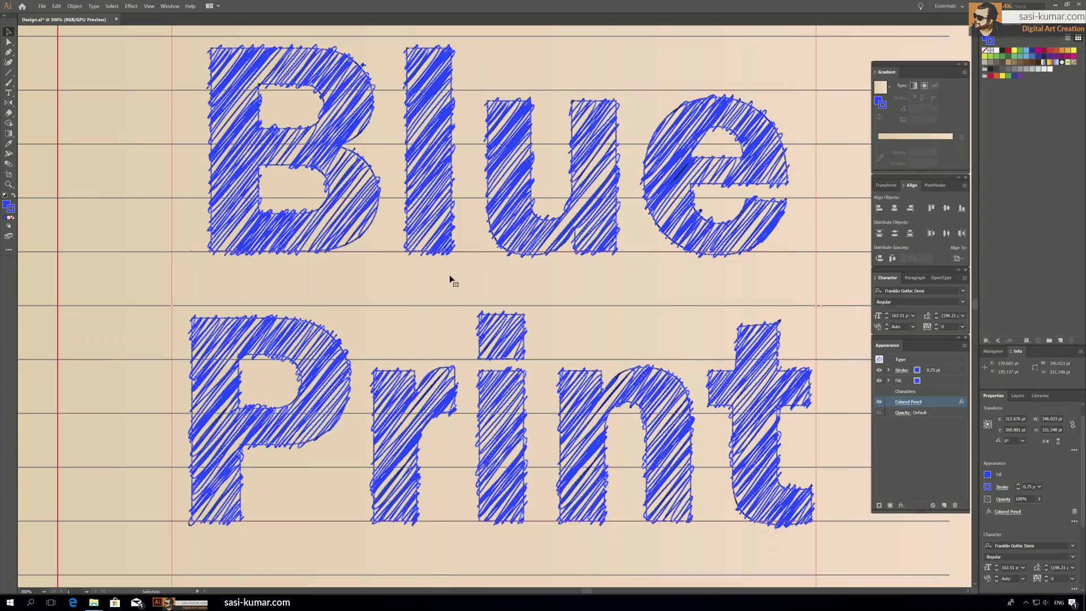
key(ctrl+1)
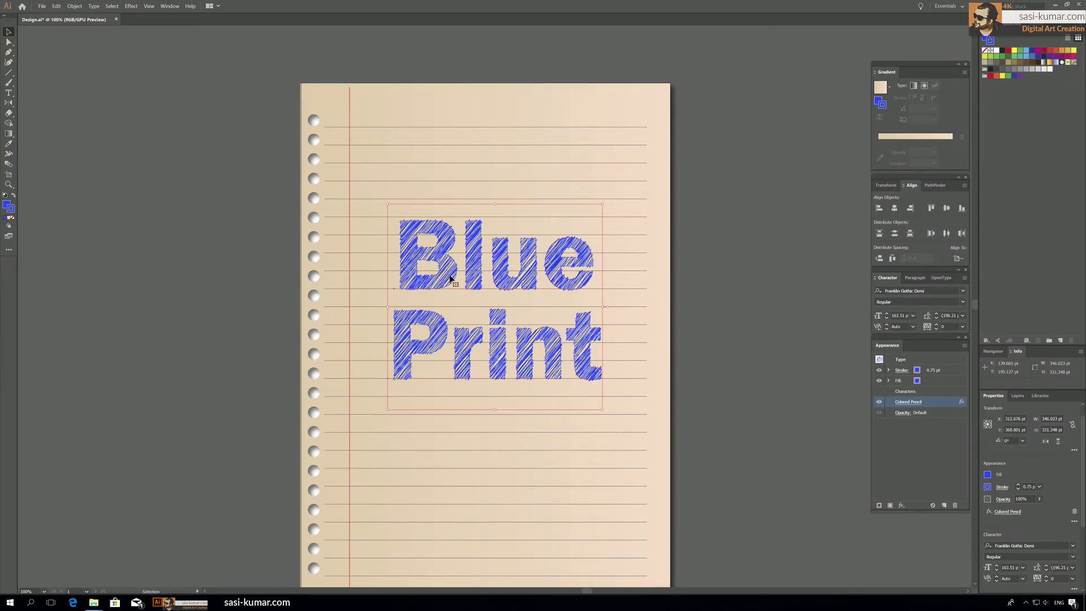
click(813, 215)
Add the word "editable" after "Blue" in the upper text object.
scroll(687, 321, down, 3)
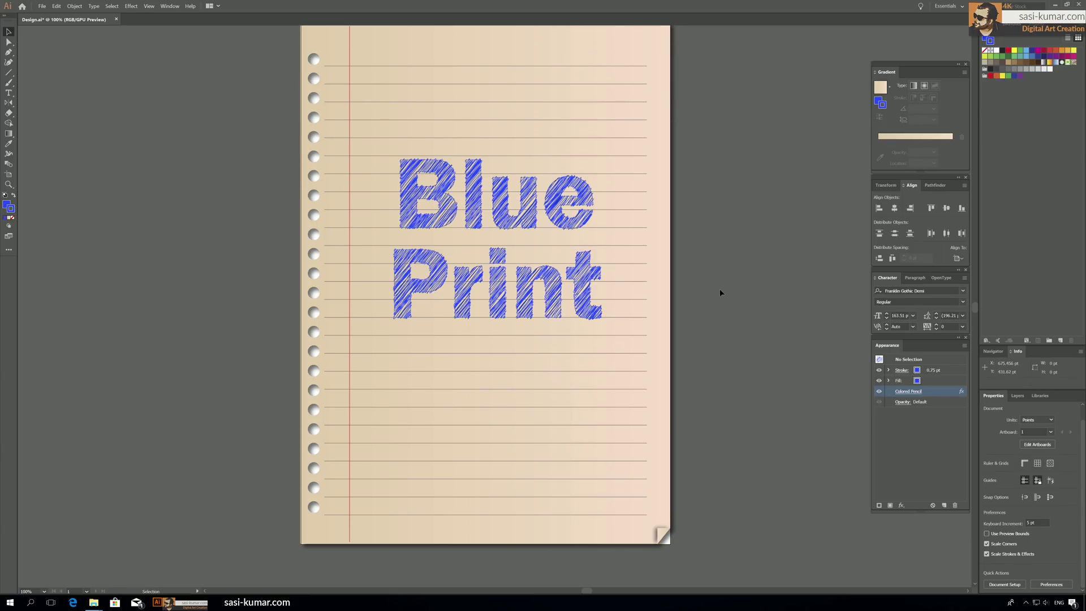
key(ctrl+minus)
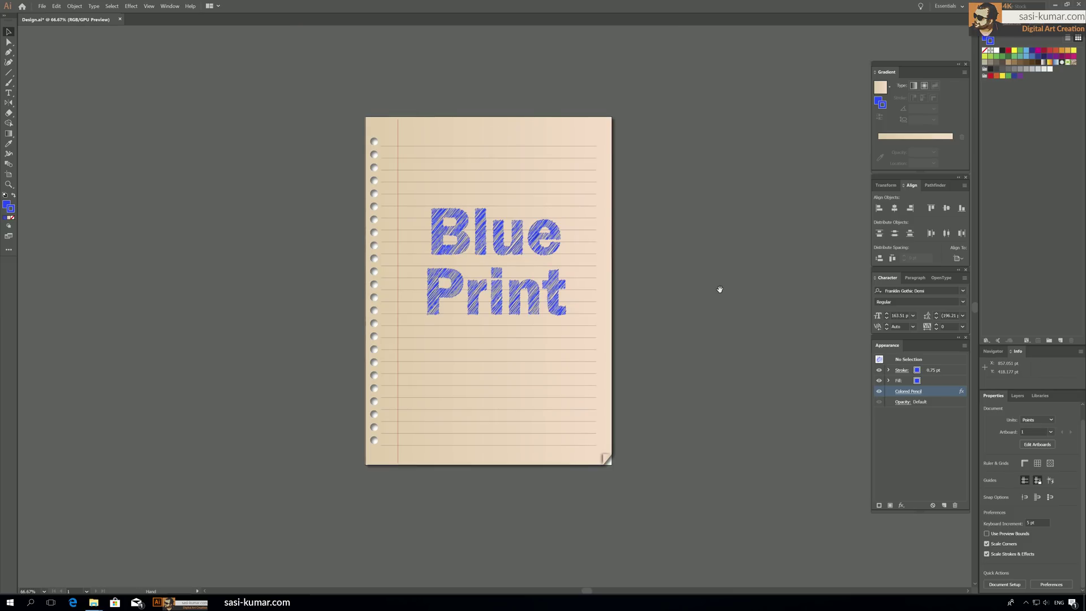
drag(719, 289, 689, 298)
key(ctrl+plus)
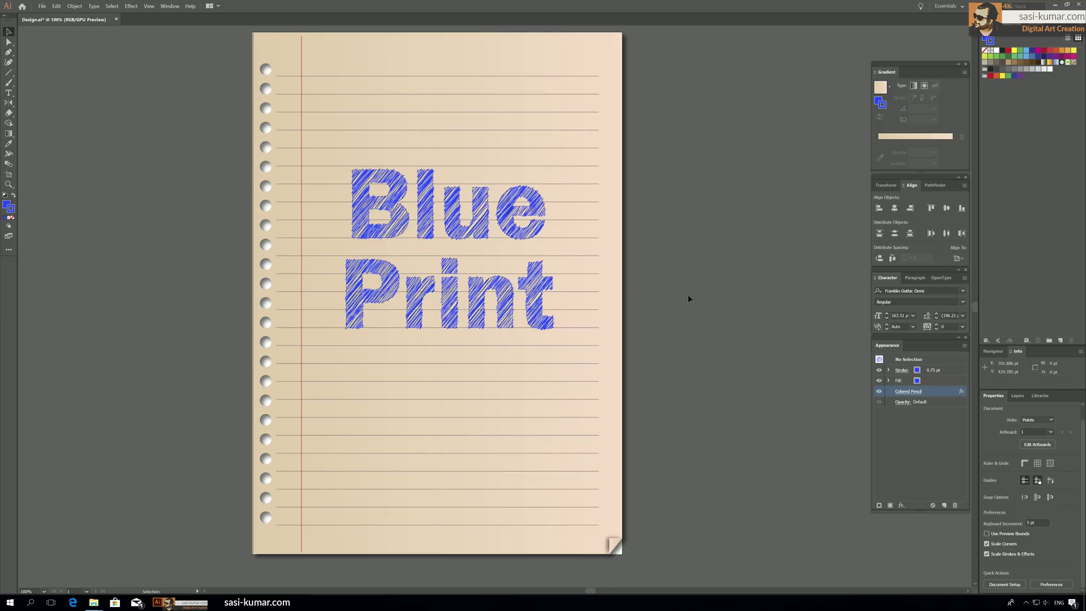
click(416, 212)
key(t)
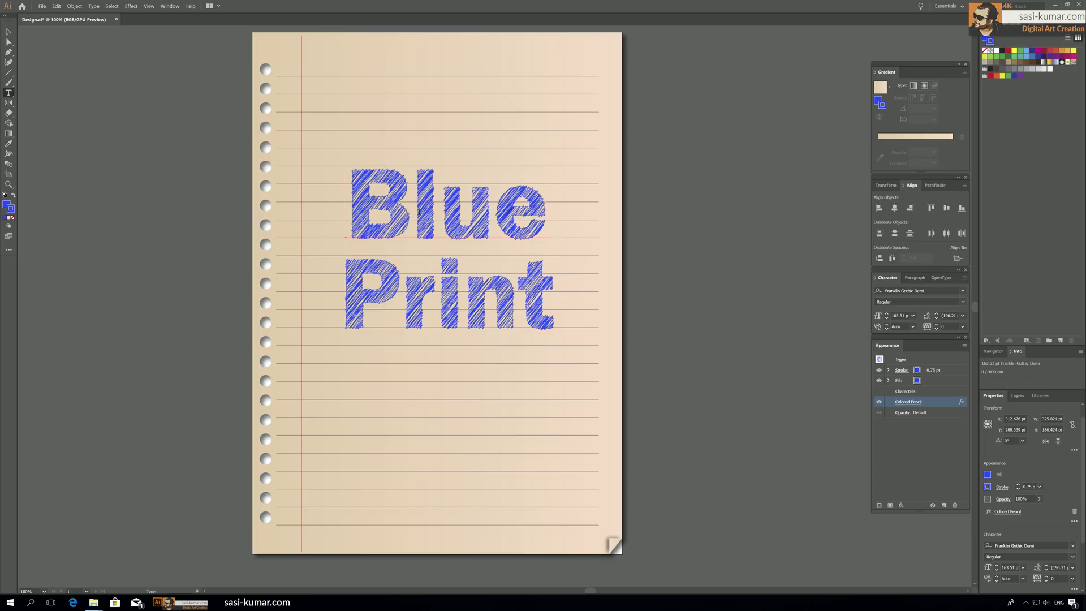
click(537, 216)
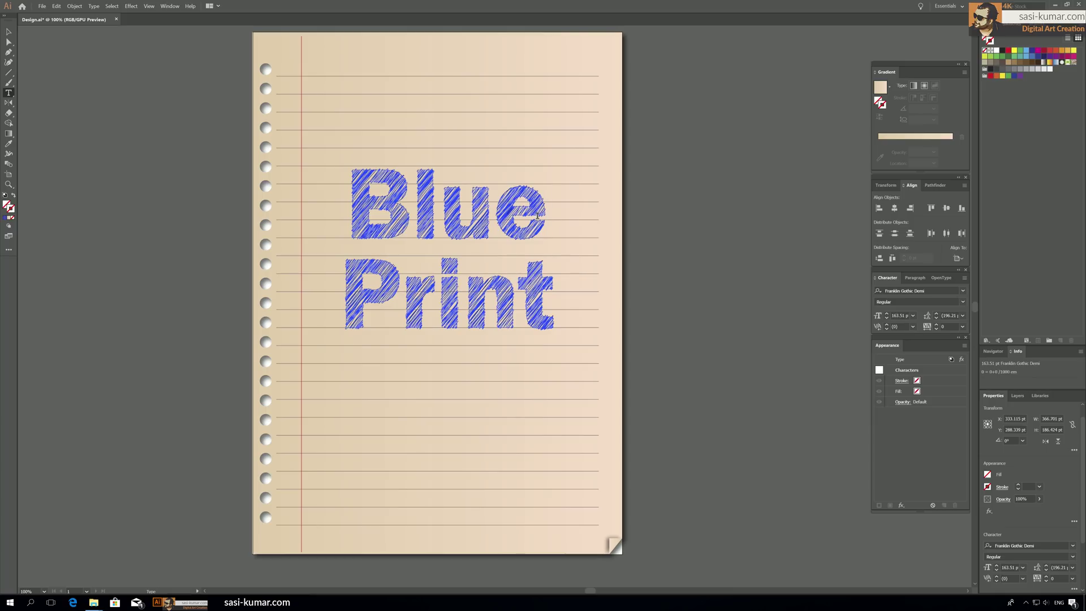
text(e)
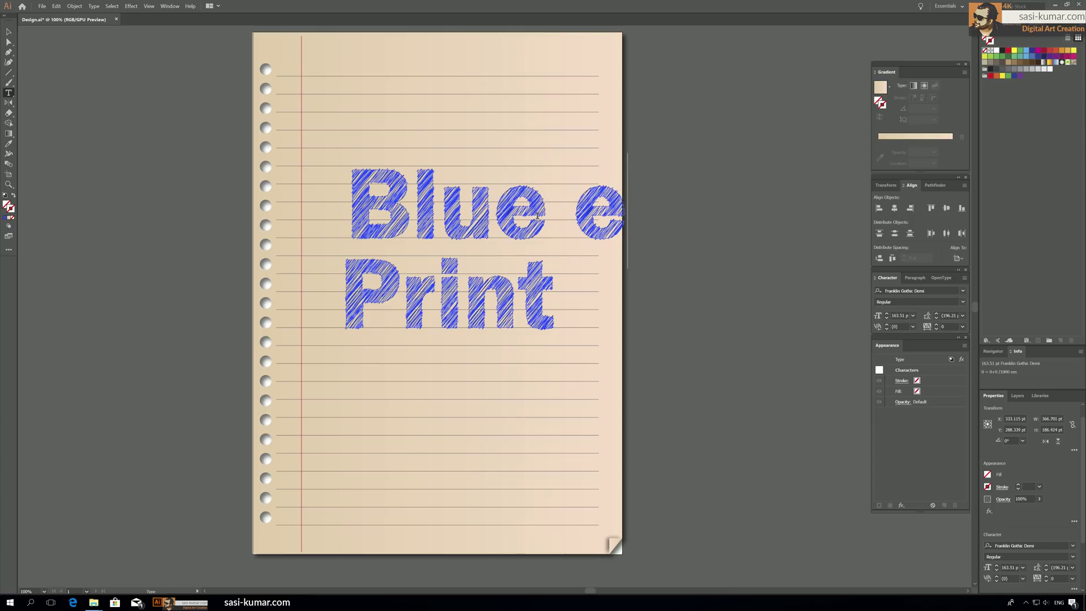
text(ditab)
text(l)
key(Escape)
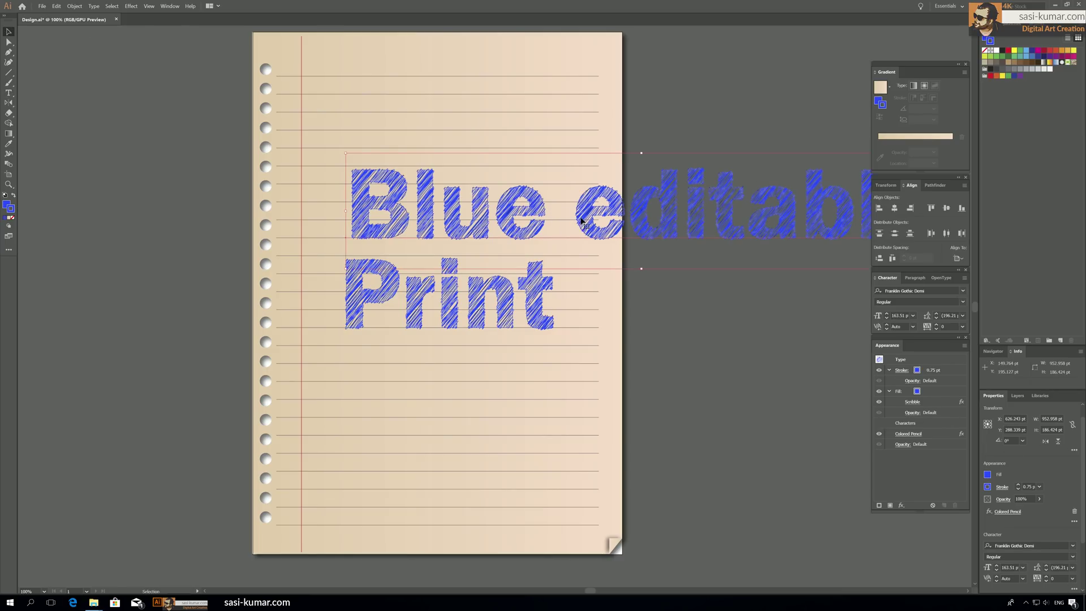
Break the upper text before "editable" so that the word sits on its own line below "Blue".
double_click(575, 216)
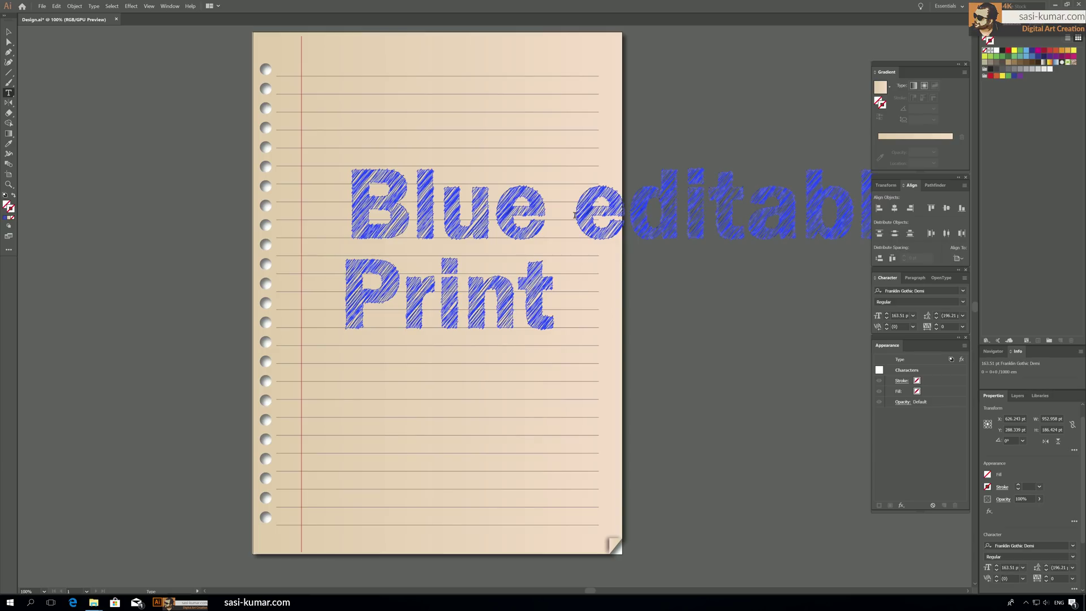
key(Return)
key(Escape)
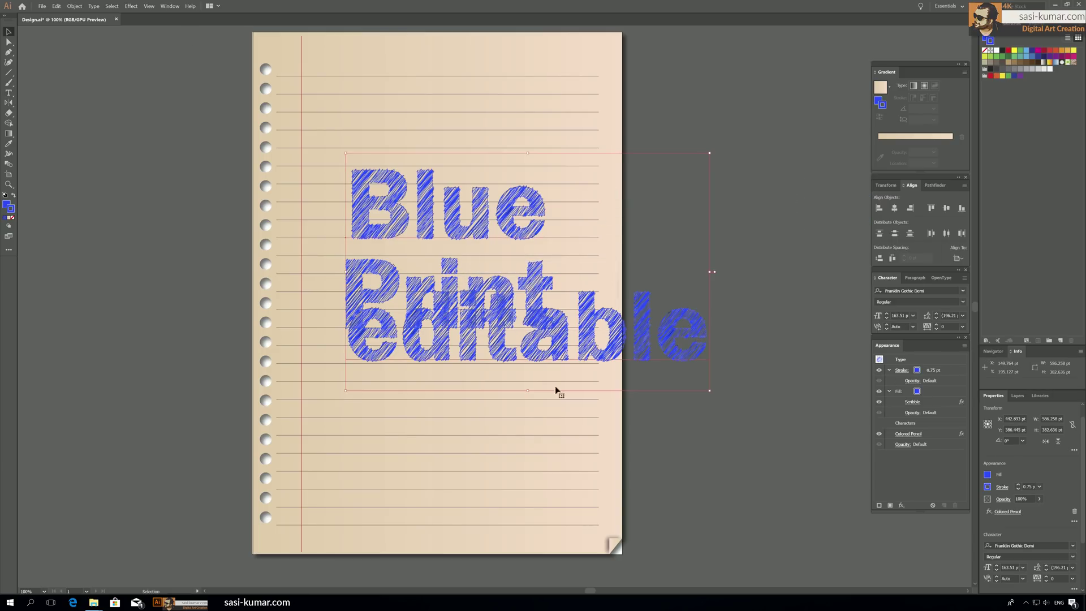
Try the two-line upper text lower on the page, then undo the move and the added word "editable".
drag(602, 338, 559, 510)
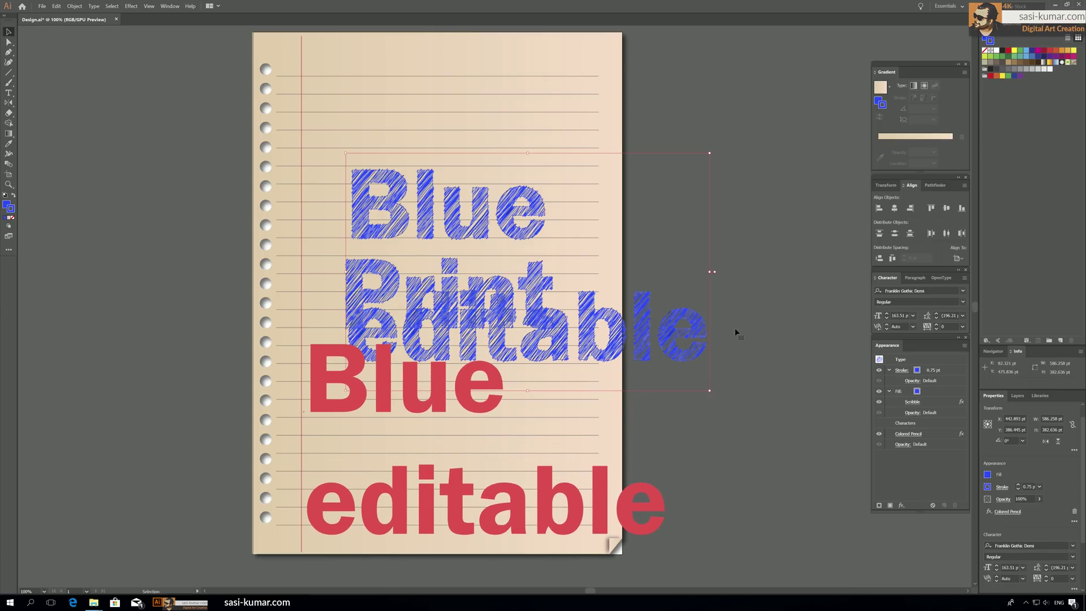
click(759, 312)
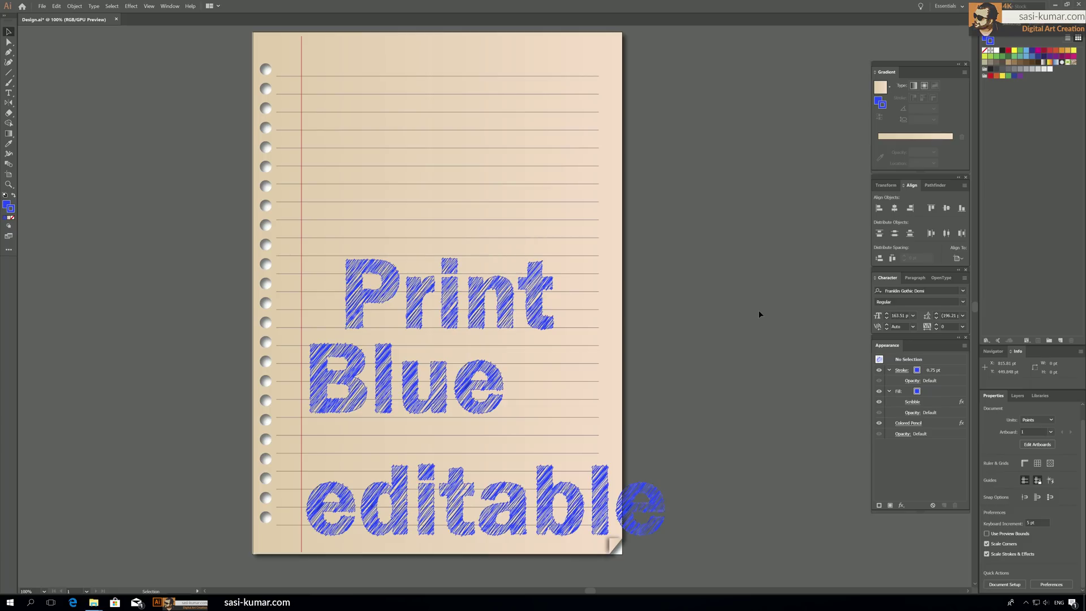
key(a)
key(ctrl+z)
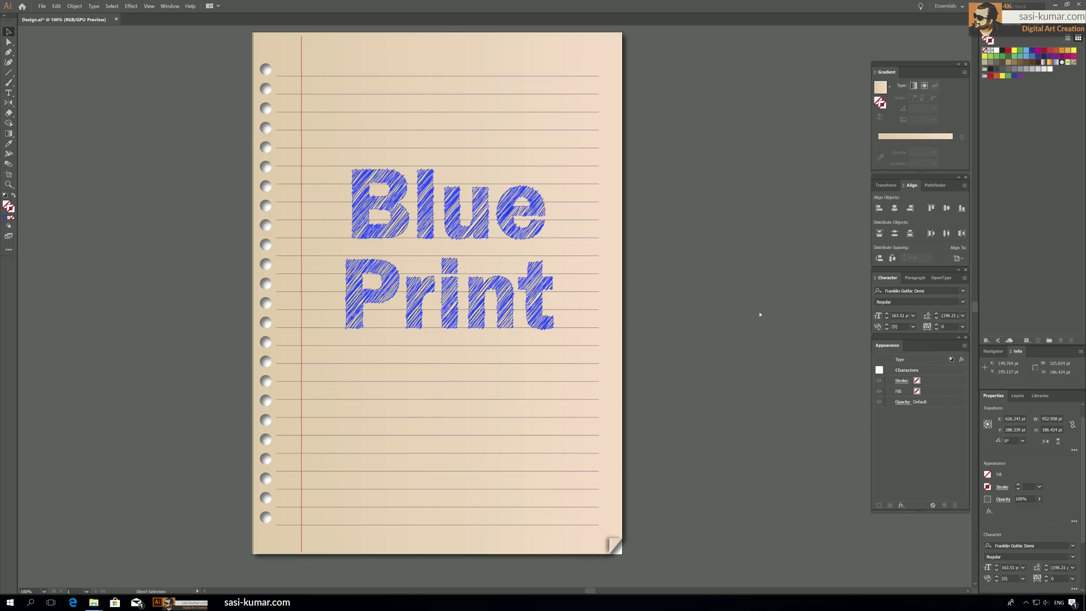
key(h)
drag(526, 423, 489, 422)
key(v)
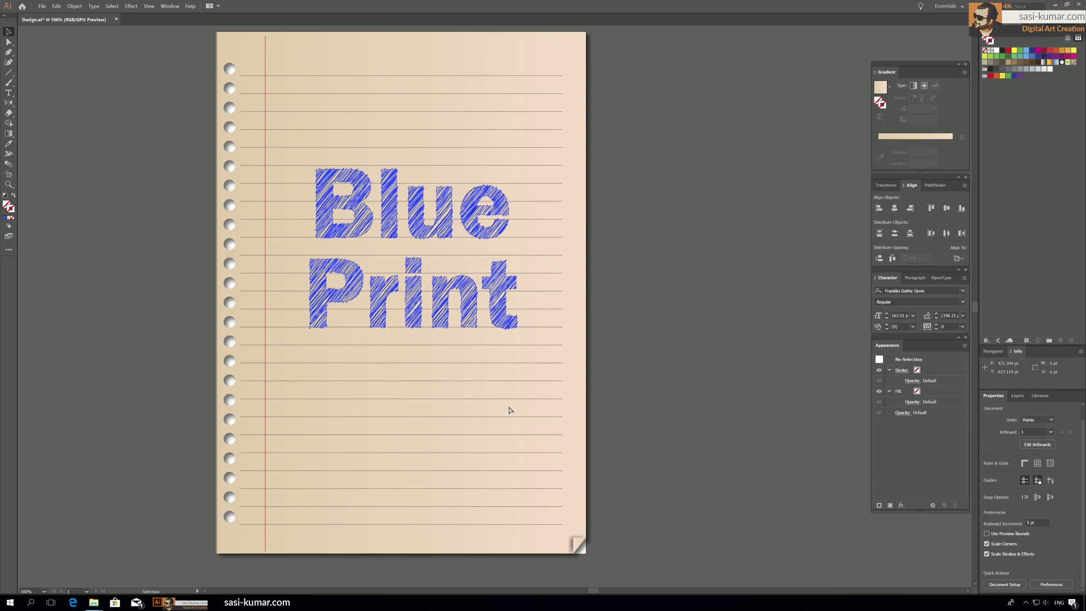
key(ctrl+minus)
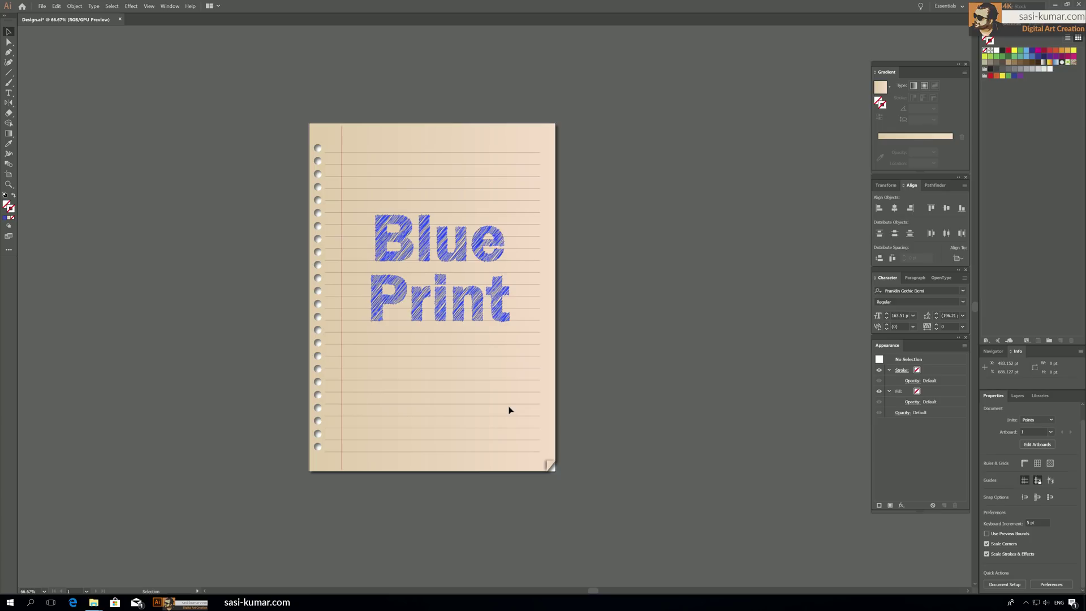
key(ctrl+minus)
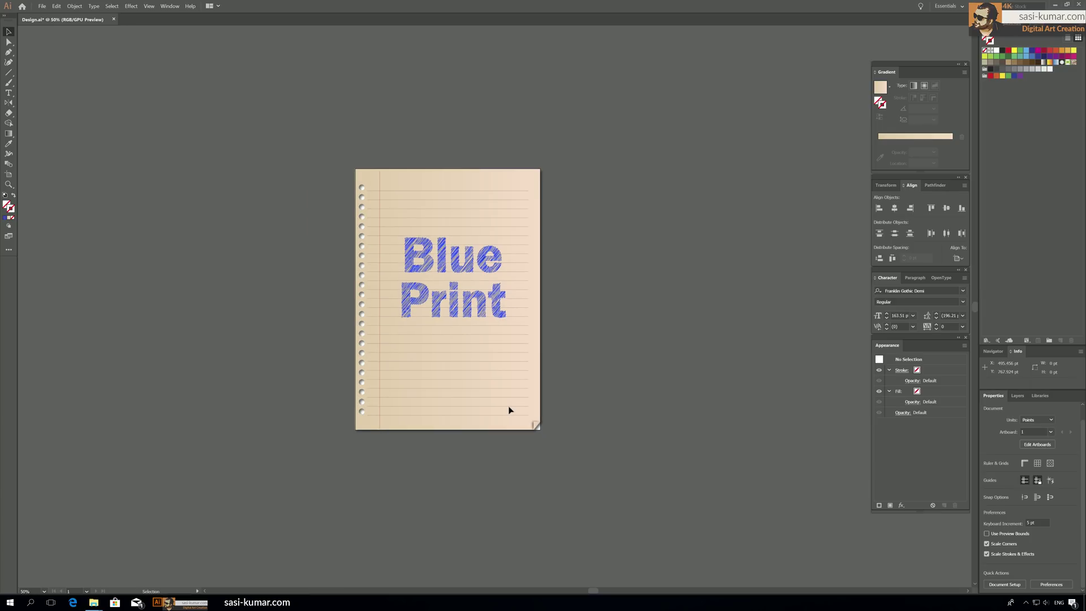
key(ctrl+1)
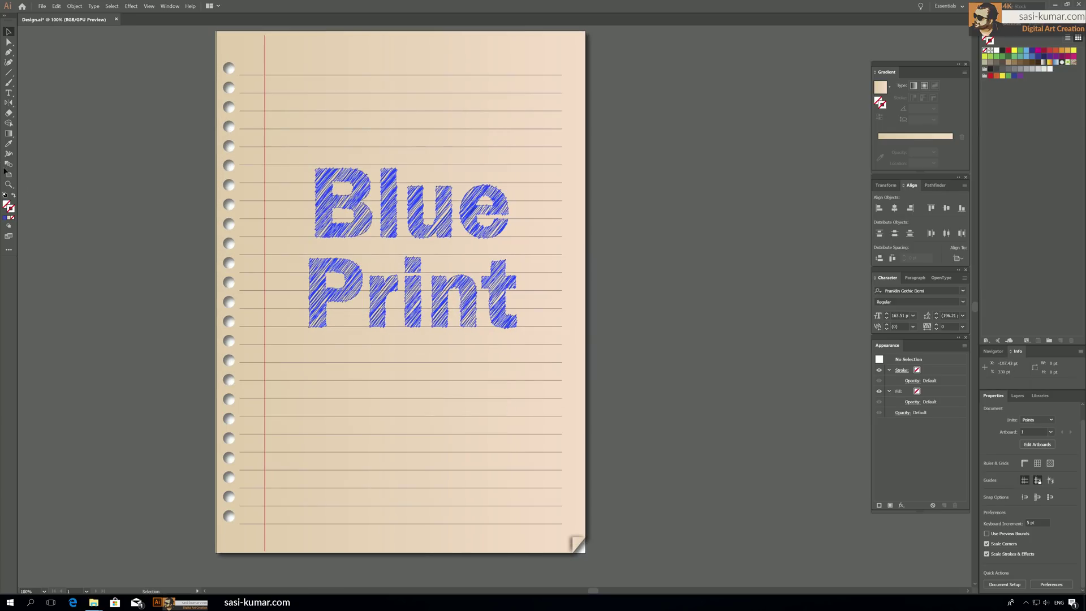
Draw a horizontal line about 407 pt long along the base of "Print" and give it a blue 0049ff stroke.
click(8, 72)
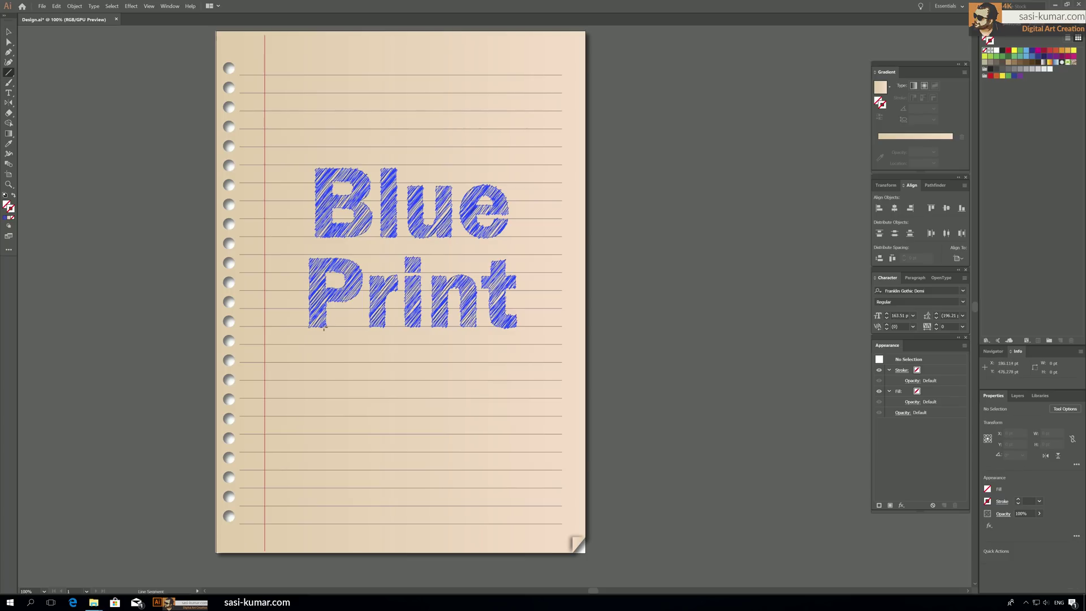
drag(310, 328, 563, 321)
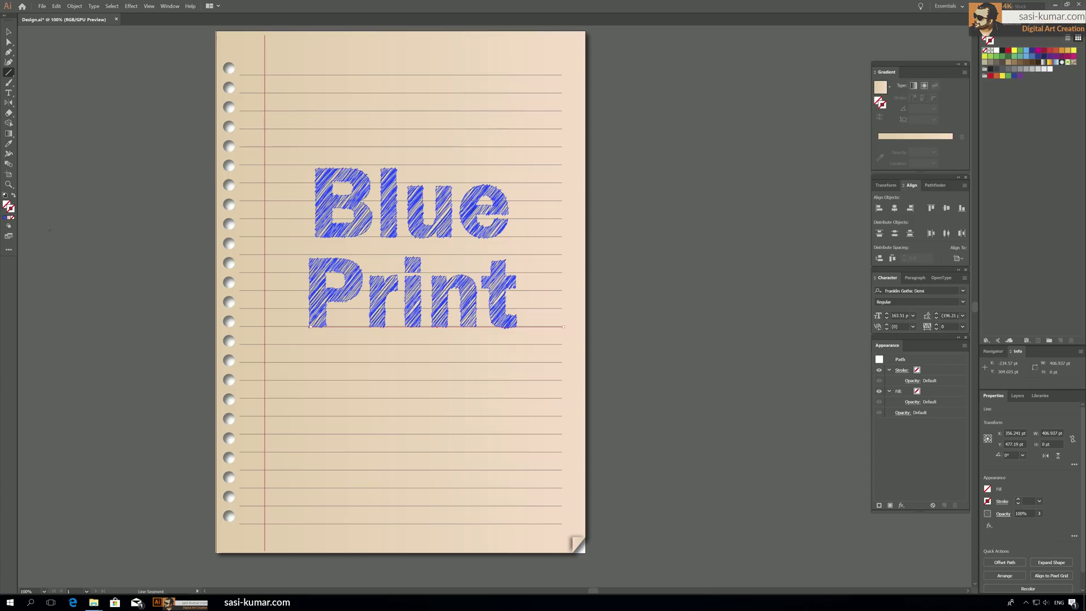
double_click(10, 209)
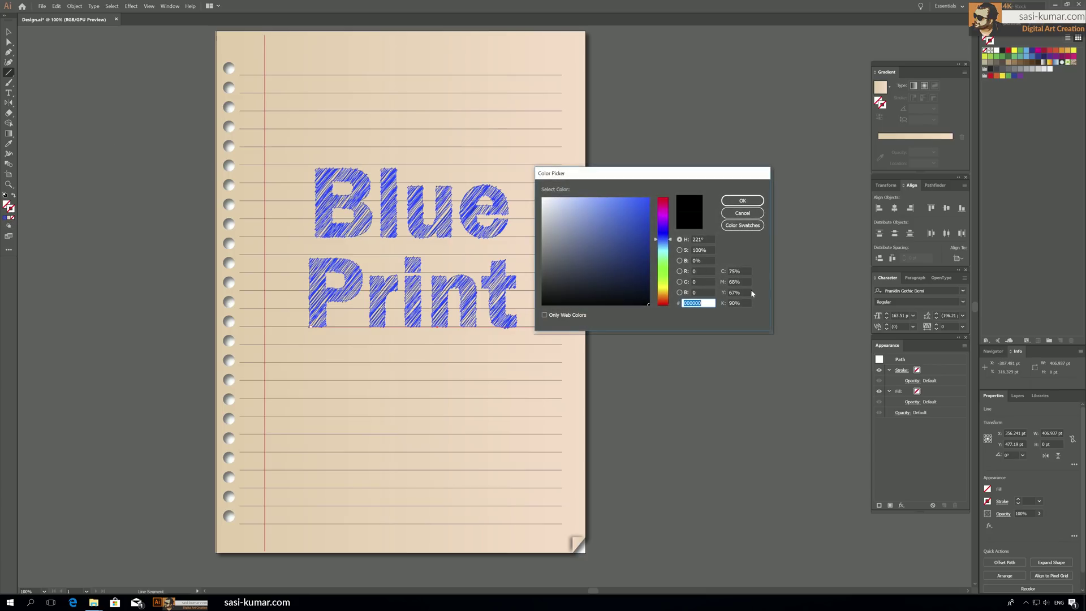
text(0049ff)
click(744, 201)
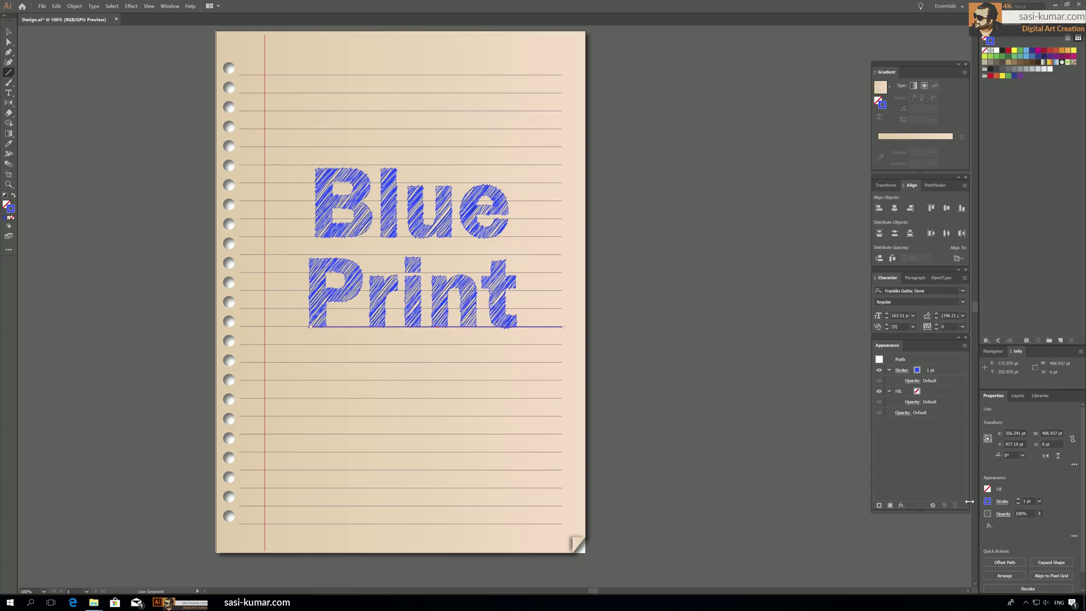
Add an open arrowhead to the right-hand end of the horizontal line beneath "Print".
click(1002, 502)
click(986, 448)
click(960, 551)
click(987, 448)
click(987, 448)
key(Escape)
click(312, 323)
key(Escape)
ctrl+click(387, 359)
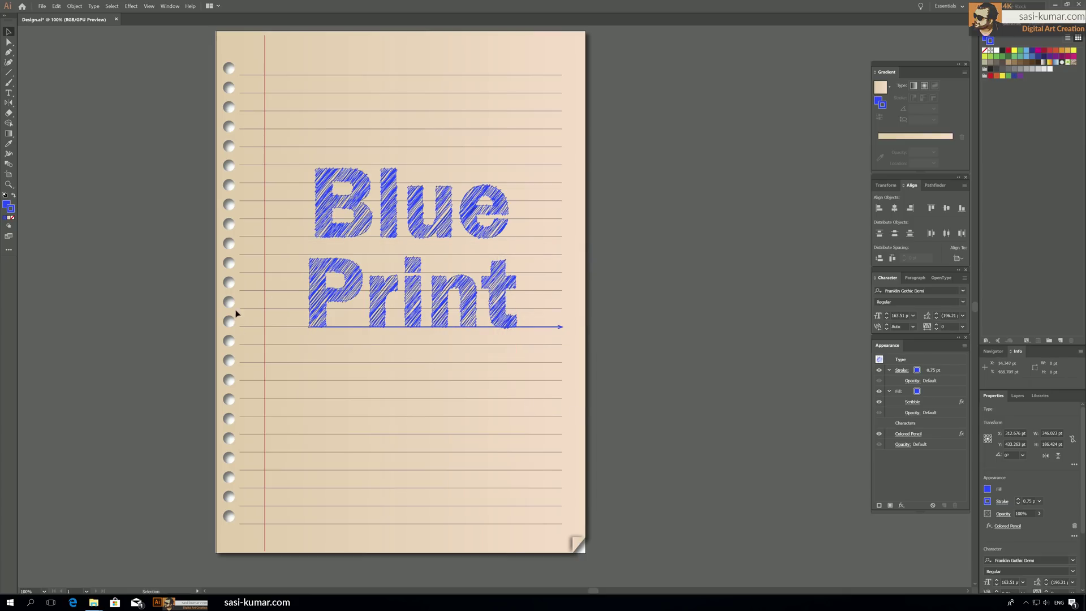
Draw a vertical line about 355 pt high beside the lettering, a horizontal line above "Blue", and a 45-degree diagonal crossing it.
drag(309, 325, 310, 212)
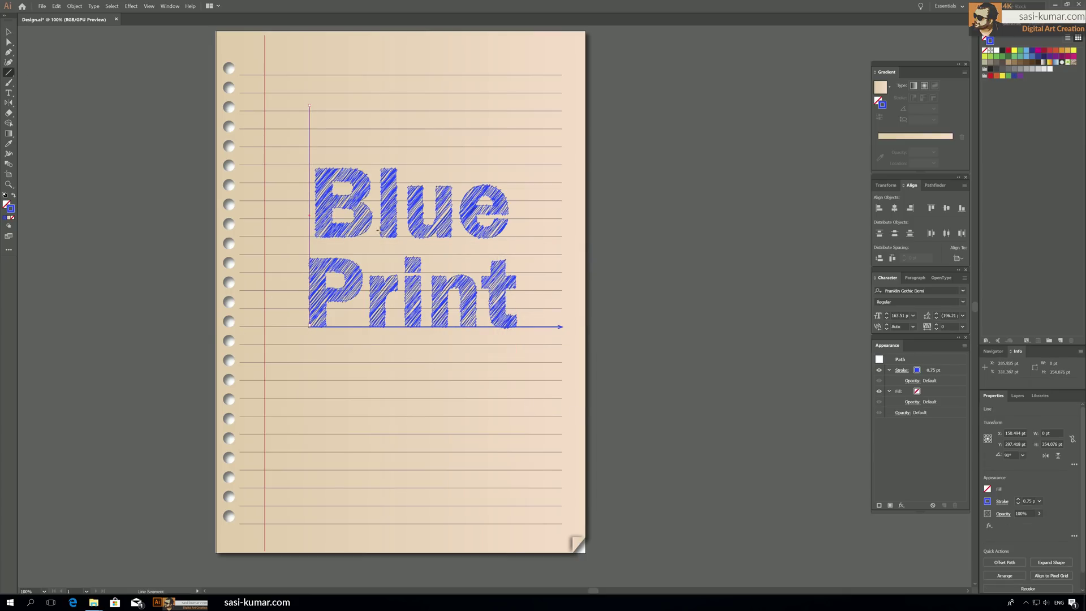
drag(381, 168, 539, 169)
mouse_move(476, 127)
mouse_down()
mouse_move(582, 236)
mouse_move(569, 220)
mouse_up()
key(v)
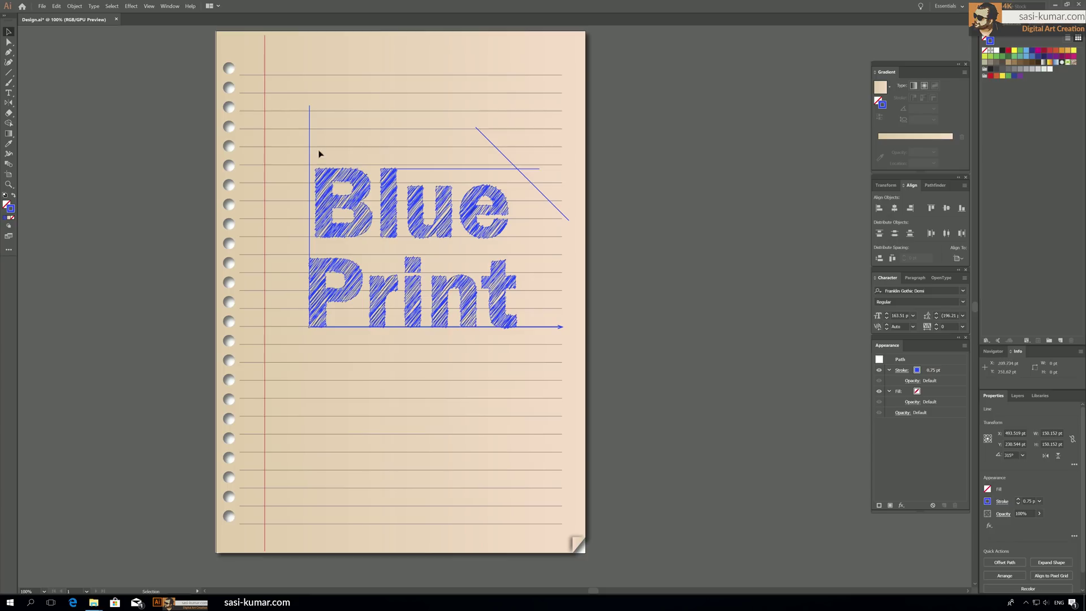
Add a matching open arrowhead to the ends of the vertical, upper horizontal and diagonal lines.
click(543, 194)
shift+click(536, 169)
shift+click(309, 115)
click(901, 370)
click(986, 449)
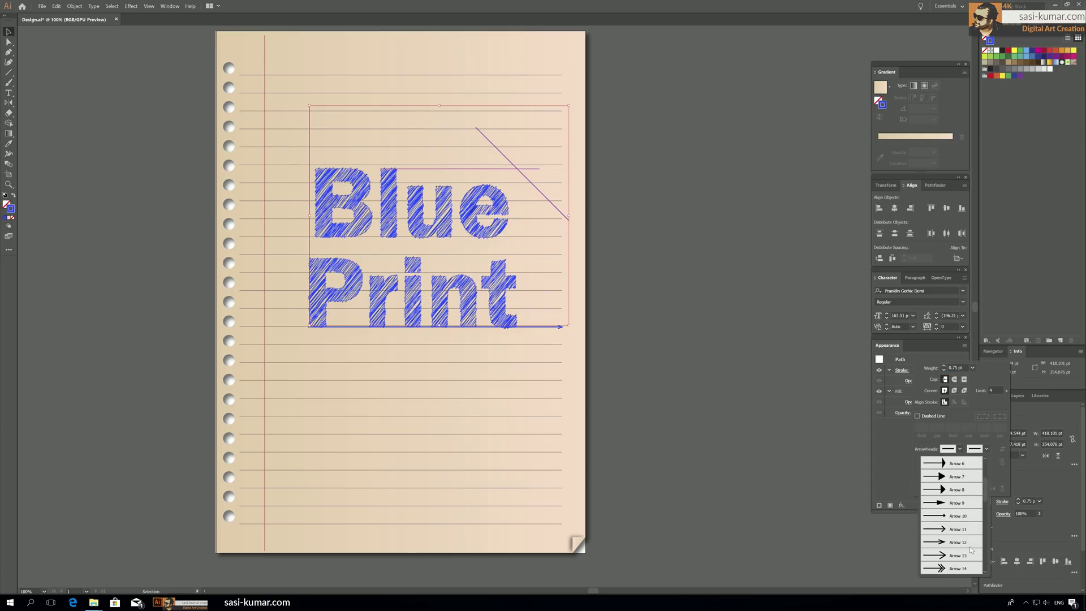
click(969, 550)
click(539, 243)
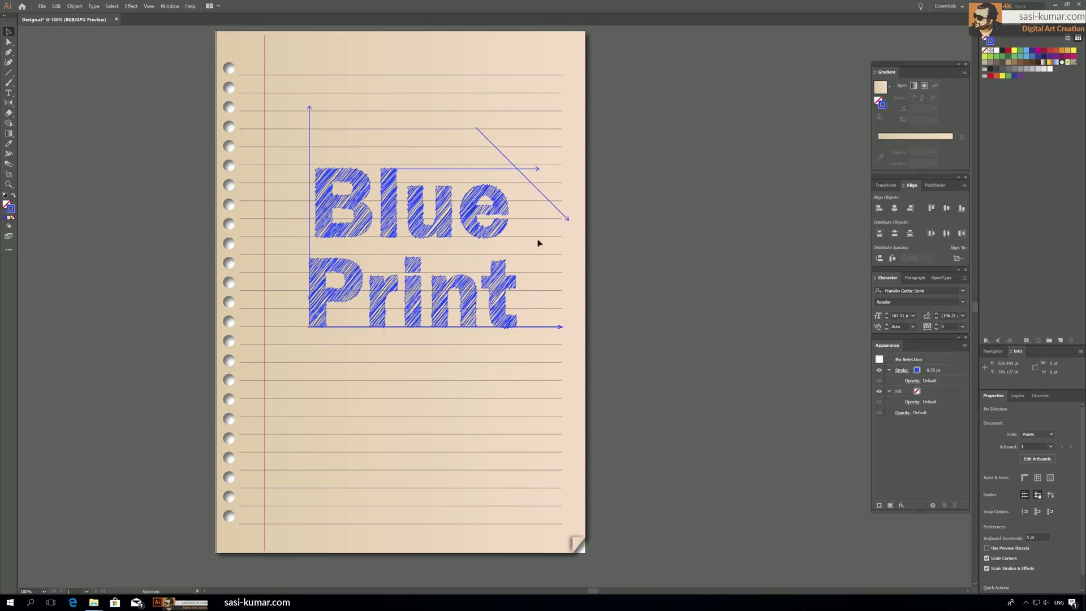
Draw a curved angle arc about 35 by 14 pt beneath the crossing of the upper horizontal and diagonal arrows.
key(ctrl+=)
key(ctrl+=)
key(ctrl+=)
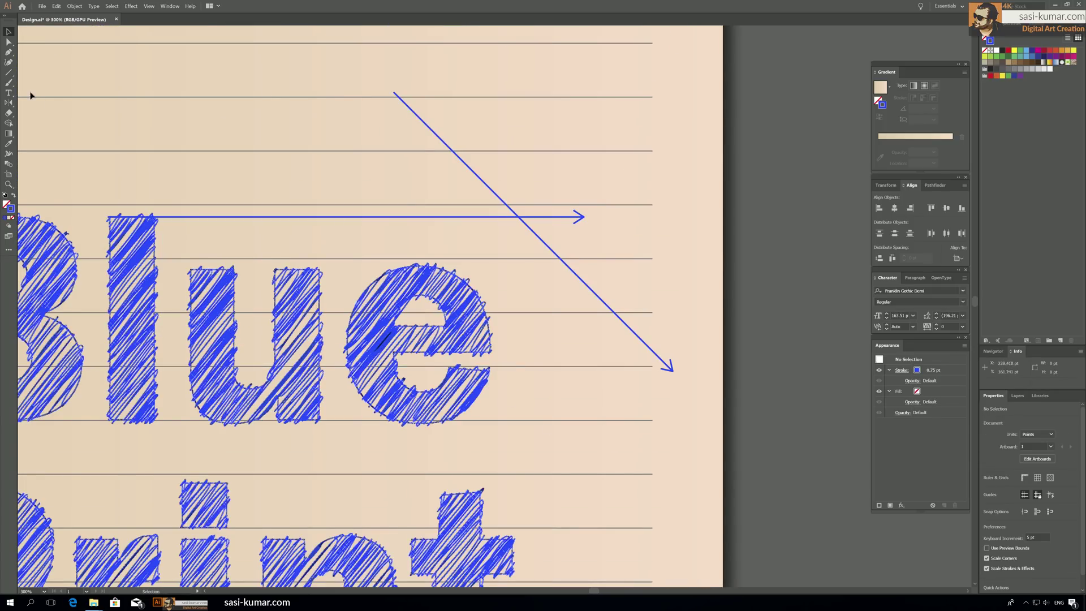
key(p)
click(468, 218)
drag(532, 239, 581, 228)
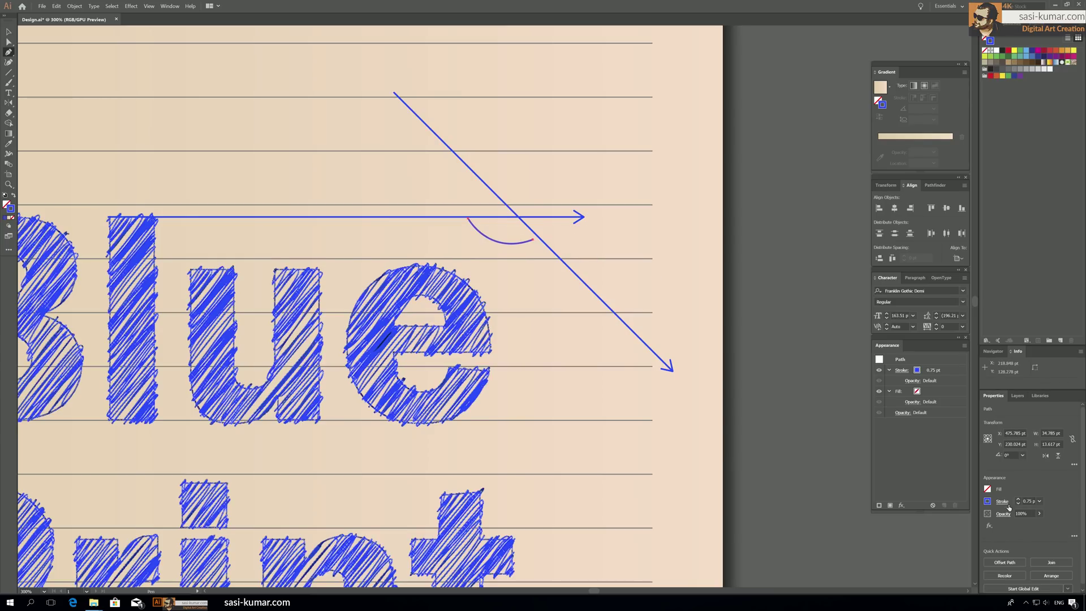
Add an open arrowhead to the end of the angle arc and deselect it.
click(1002, 501)
click(986, 448)
scroll(955, 526, down, 3)
click(957, 556)
key(v)
key(ctrl+shift+a)
Shift the horizontal arrow beneath "Print" slightly left and down so it extends past the letter P.
key(ctrl+minus)
key(ctrl+minus)
key(ctrl+minus)
key(ctrl+minus)
key(ctrl+minus)
key(ctrl+plus)
key(ctrl+plus)
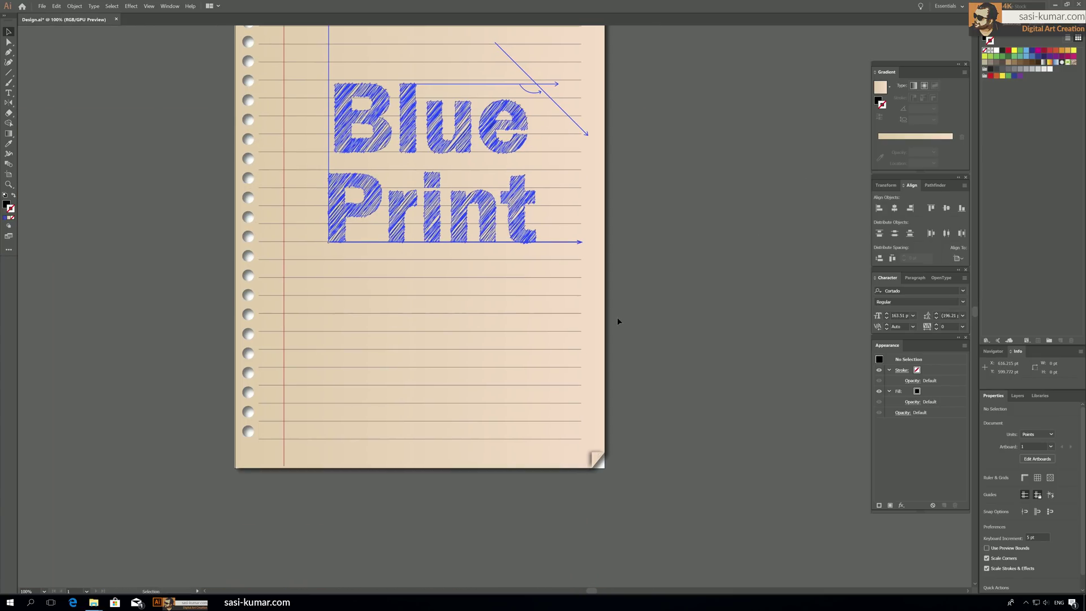
scroll(626, 318, up, 3)
click(533, 324)
drag(564, 324, 553, 328)
Lower the vertical arrow so that its tail crosses the horizontal arrow beneath "Print".
click(329, 153)
key(shift+Down)
key(shift+Down)
click(346, 153)
key(ctrl+z)
key(ctrl+z)
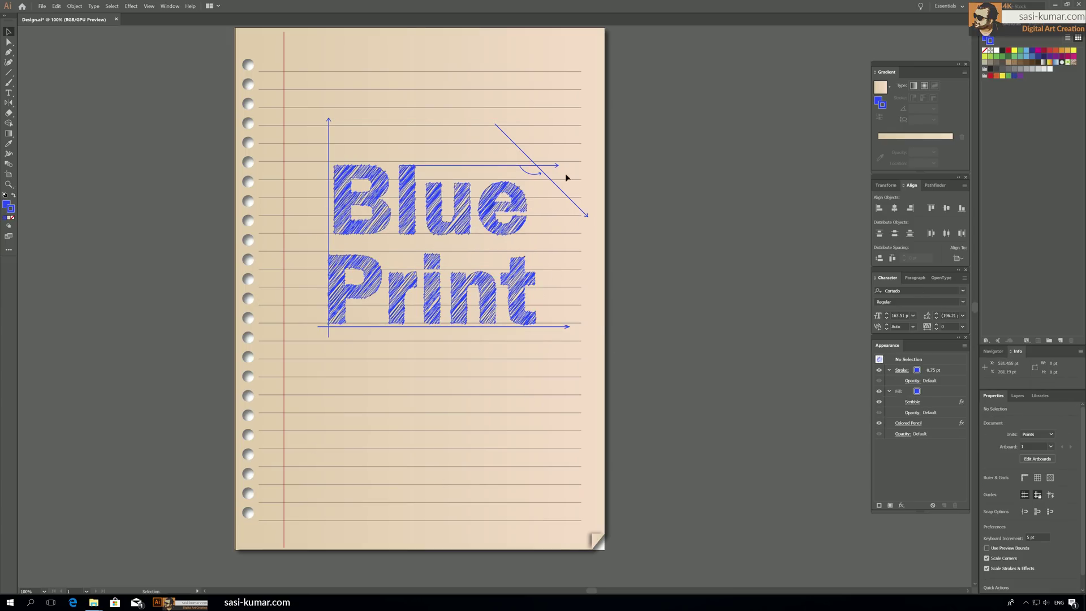
Raise the upper horizontal arrow, the diagonal arrow and the angle arc slightly above the word "Blue".
click(539, 168)
click(533, 164)
drag(538, 165, 538, 160)
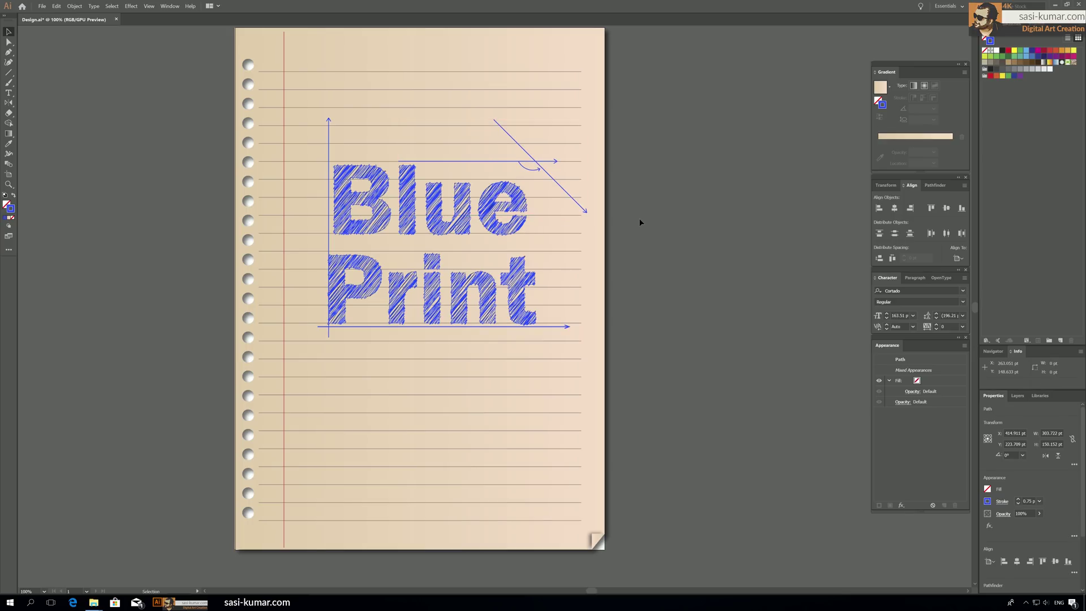
click(639, 223)
Move the lettering together with all the arrows to a lower position on the notebook page.
click(391, 198)
drag(391, 198, 365, 247)
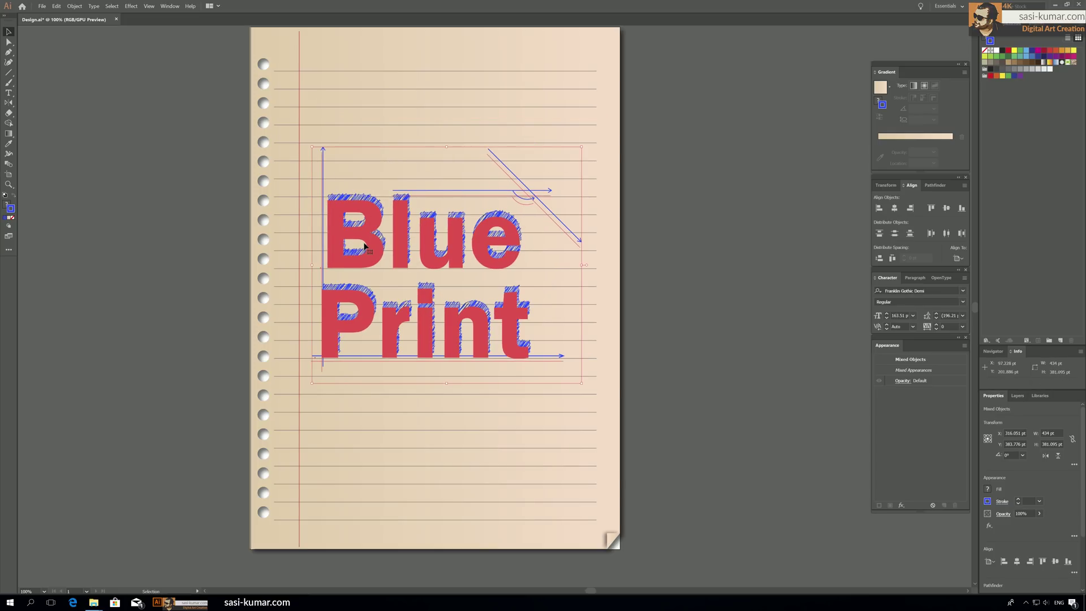
click(632, 233)
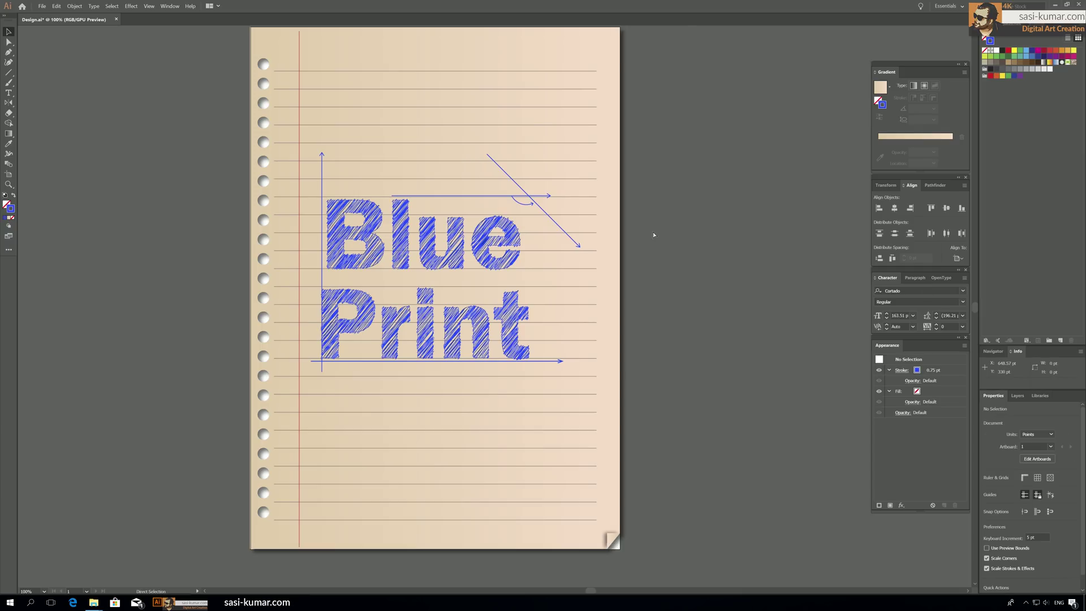
key(ctrl+=)
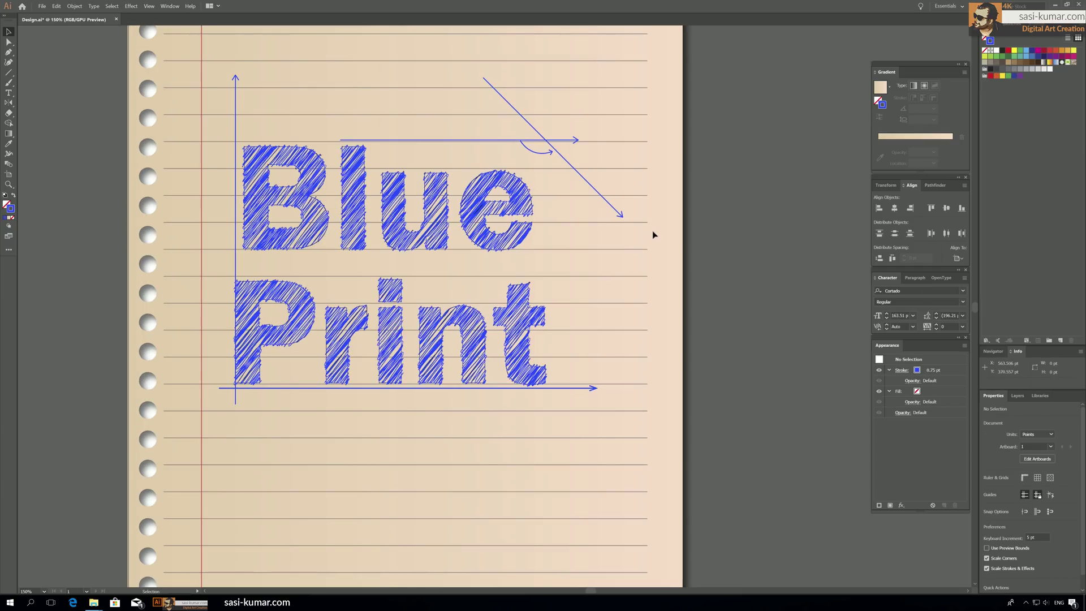
key(ctrl+minus)
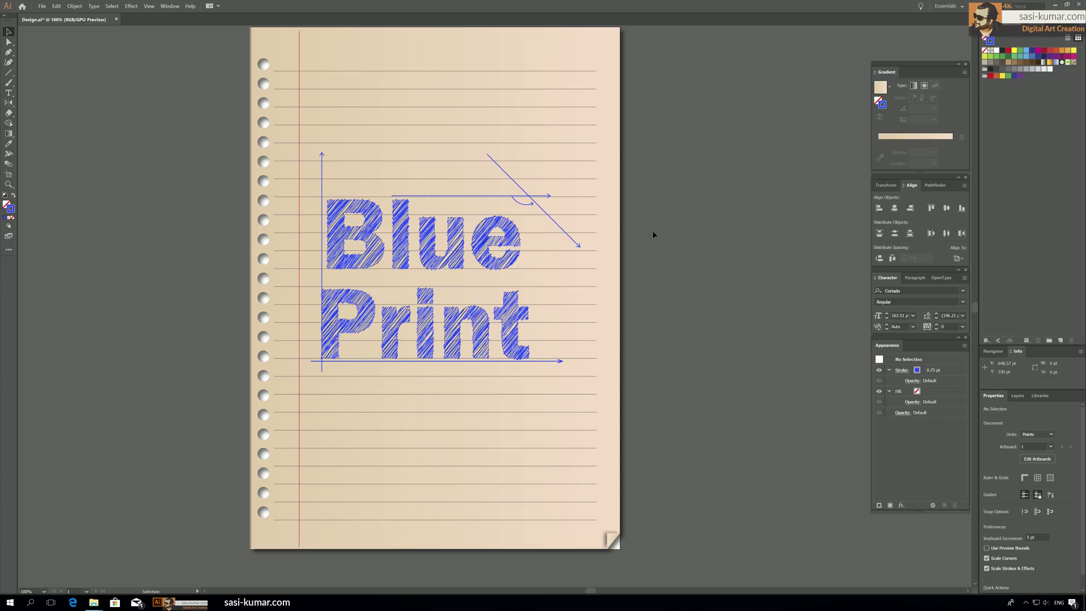
Slant the vertical arrow by moving its tail further down and its tip past the red margin line.
key(a)
drag(322, 371, 325, 394)
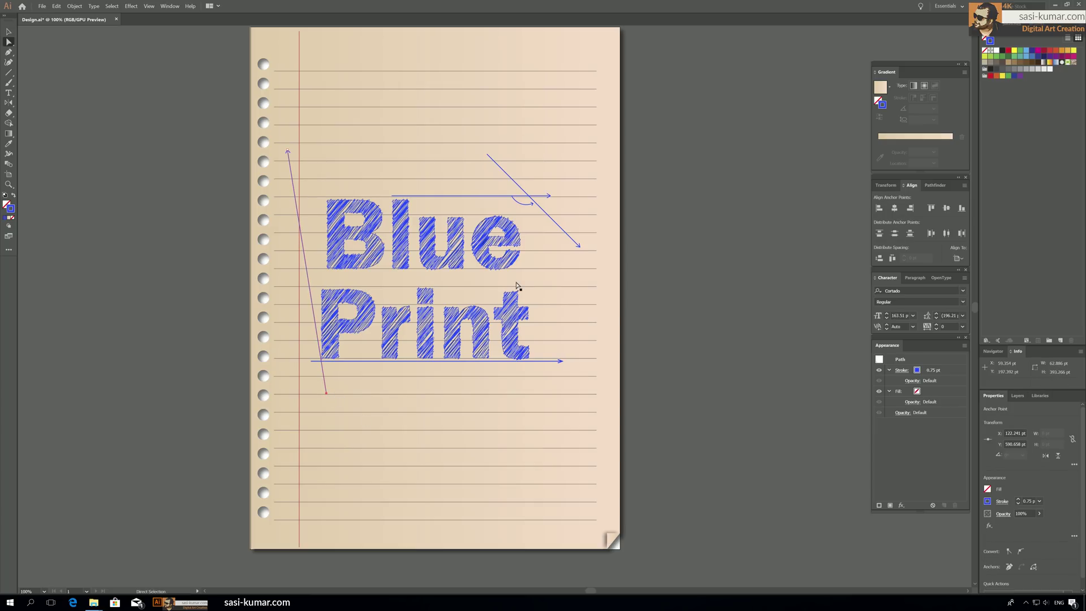
click(9, 33)
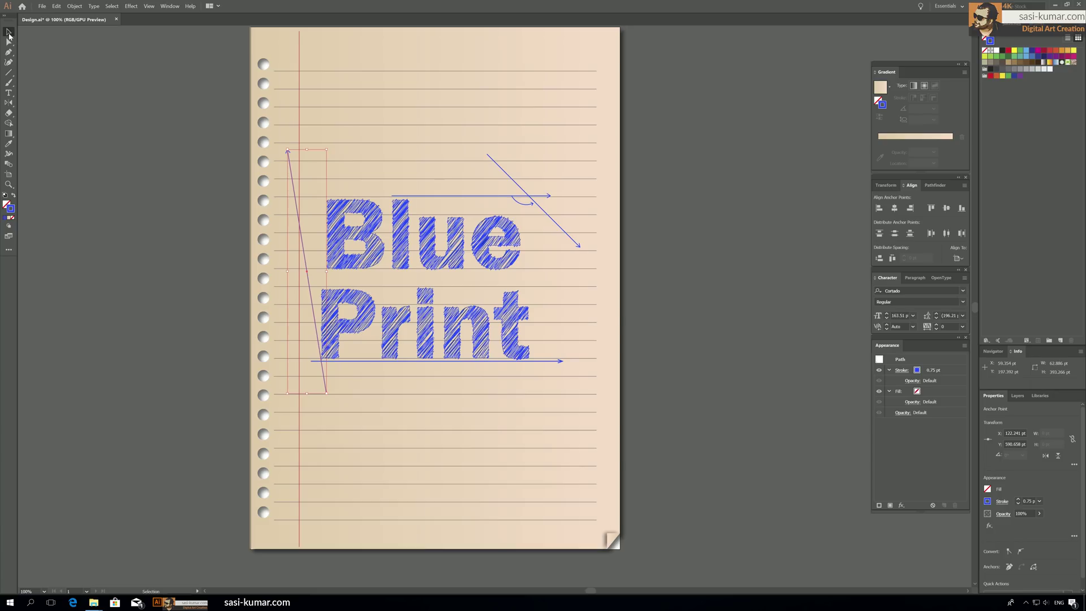
click(457, 399)
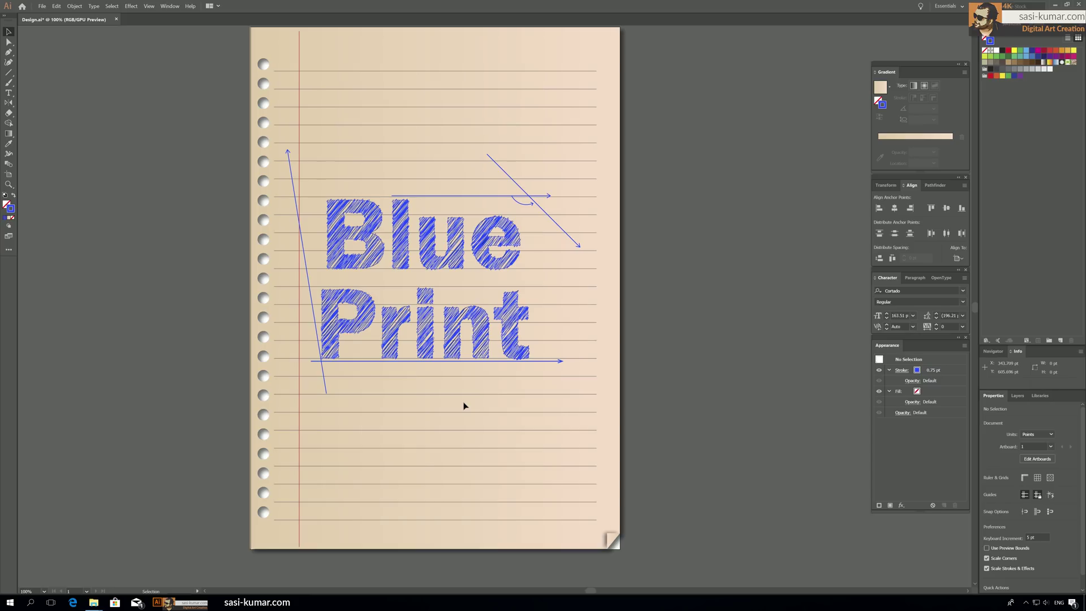